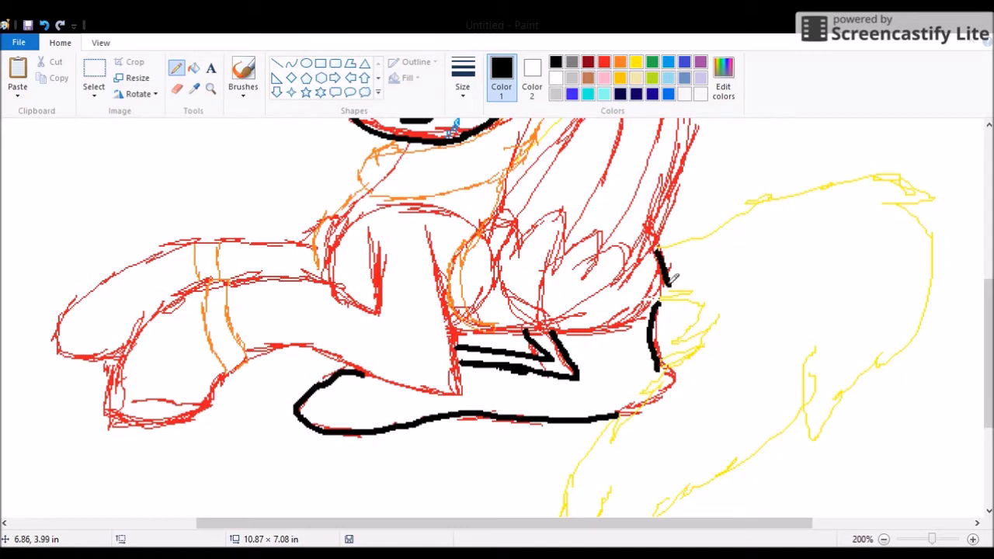
Step: Trace the folded wing's outer outline and jagged feather edge in black over the red sketch
{"action": "scroll", "coordinate": [590, 280], "scroll_direction": "up", "scroll_amount": 3}
{"action": "left_click_drag", "start_coordinate": [488, 319], "coordinate": [513, 289]}
{"action": "mouse_move", "coordinate": [488, 320]}
{"action": "left_mouse_down"}
{"action": "mouse_move", "coordinate": [602, 327]}
{"action": "mouse_move", "coordinate": [618, 377]}
{"action": "mouse_move", "coordinate": [696, 254]}
{"action": "left_mouse_up"}
{"action": "scroll", "coordinate": [660, 311], "scroll_direction": "up", "scroll_amount": 3}
{"action": "left_click_drag", "start_coordinate": [594, 296], "coordinate": [616, 276]}
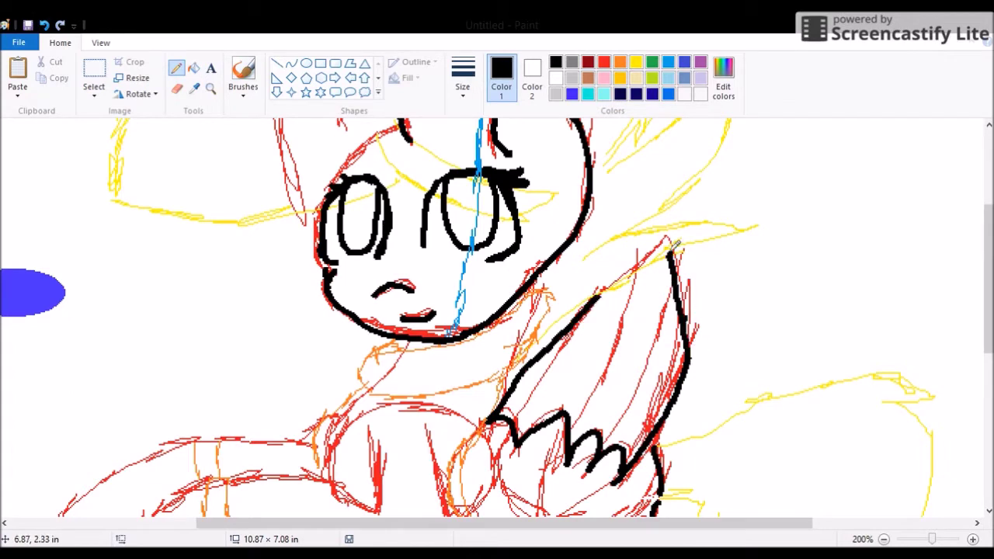
{"action": "scroll", "coordinate": [201, 84], "scroll_direction": "up", "scroll_amount": 1}
{"action": "left_click", "coordinate": [176, 68]}
{"action": "left_click_drag", "start_coordinate": [503, 239], "coordinate": [525, 396]}
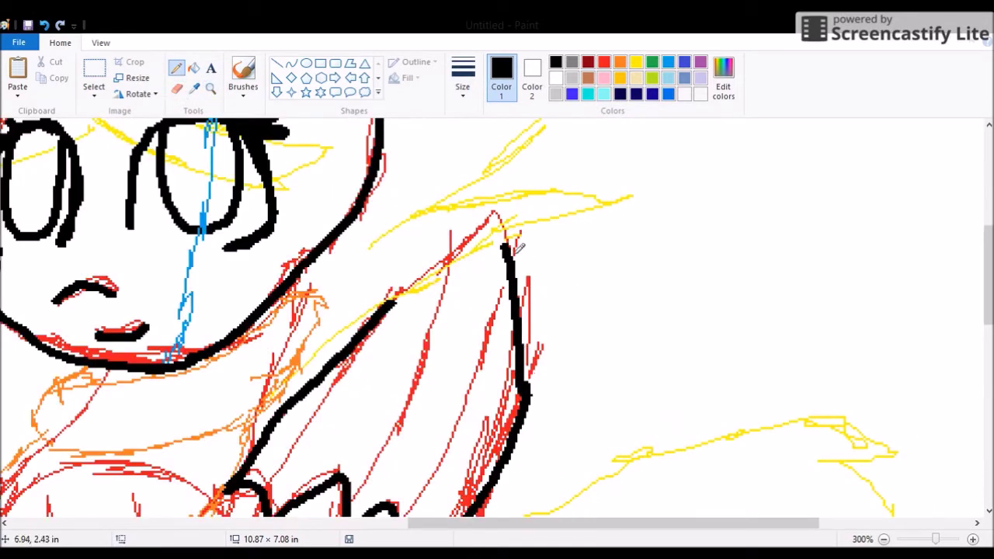
Step: Draw the three long feather divider lines and the rounded base of the wing in black
{"action": "left_click_drag", "start_coordinate": [261, 489], "coordinate": [371, 334]}
{"action": "left_click_drag", "start_coordinate": [353, 509], "coordinate": [457, 263]}
{"action": "left_click_drag", "start_coordinate": [424, 486], "coordinate": [513, 295]}
{"action": "scroll", "coordinate": [448, 374], "scroll_direction": "down", "scroll_amount": 5}
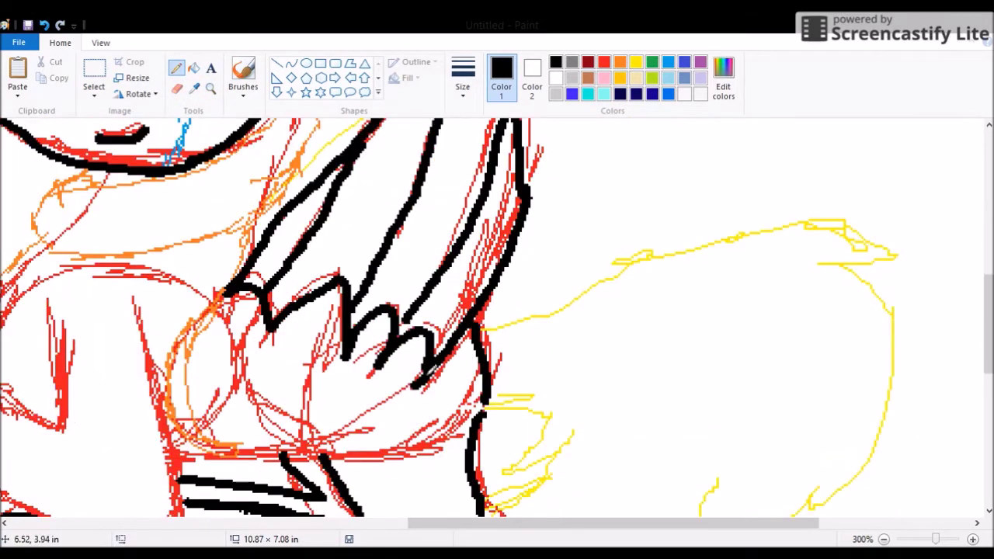
{"action": "left_click_drag", "start_coordinate": [441, 393], "coordinate": [242, 311]}
Step: Outline the jacket's high collar under the chin in green
{"action": "scroll", "coordinate": [251, 235], "scroll_direction": "left", "scroll_amount": 6}
{"action": "scroll", "coordinate": [251, 236], "scroll_direction": "up", "scroll_amount": 4}
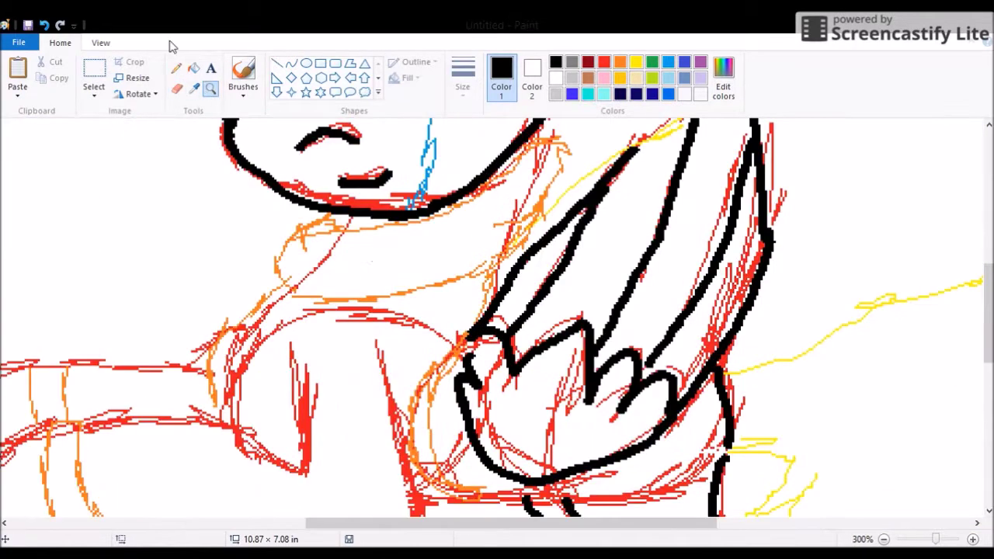
{"action": "left_click", "coordinate": [45, 25]}
{"action": "mouse_move", "coordinate": [330, 309]}
{"action": "left_mouse_down"}
{"action": "mouse_move", "coordinate": [486, 363]}
{"action": "mouse_move", "coordinate": [547, 232]}
{"action": "left_mouse_up"}
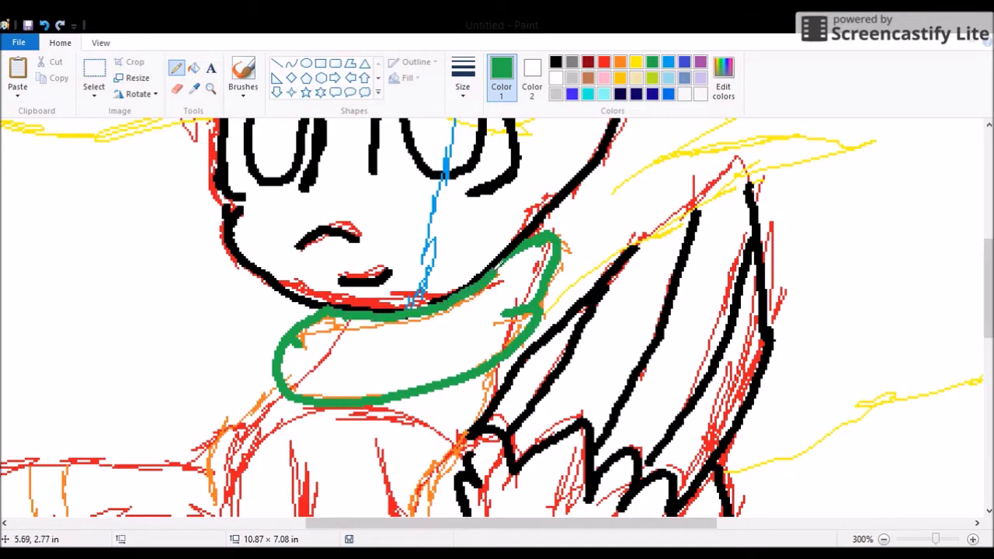
Step: Trace the jacket's chest, sleeves, cuffs, lower edge and the hem section behind the wing in green
{"action": "scroll", "coordinate": [415, 295], "scroll_direction": "down", "scroll_amount": 5}
{"action": "left_click_drag", "start_coordinate": [281, 199], "coordinate": [236, 330]}
{"action": "mouse_move", "coordinate": [289, 351]}
{"action": "left_mouse_down"}
{"action": "mouse_move", "coordinate": [47, 326]}
{"action": "mouse_move", "coordinate": [112, 403]}
{"action": "left_mouse_up"}
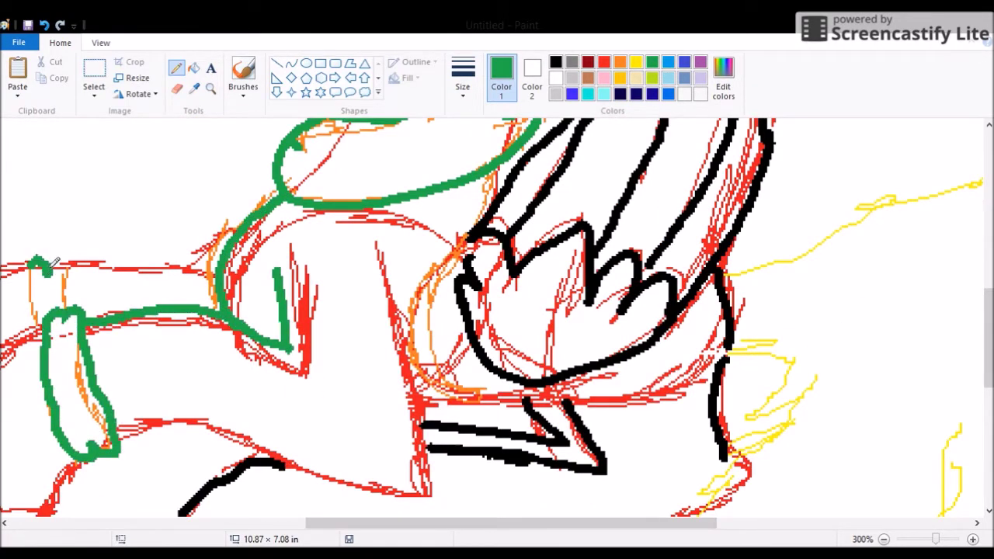
{"action": "scroll", "coordinate": [37, 314], "scroll_direction": "down", "scroll_amount": 3}
{"action": "mouse_move", "coordinate": [117, 333]}
{"action": "left_mouse_down"}
{"action": "mouse_move", "coordinate": [272, 354]}
{"action": "mouse_move", "coordinate": [394, 176]}
{"action": "mouse_move", "coordinate": [373, 159]}
{"action": "mouse_move", "coordinate": [404, 248]}
{"action": "left_mouse_up"}
{"action": "scroll", "coordinate": [497, 311], "scroll_direction": "up", "scroll_amount": 3}
{"action": "scroll", "coordinate": [497, 311], "scroll_direction": "down", "scroll_amount": 3}
{"action": "left_click_drag", "start_coordinate": [645, 260], "coordinate": [586, 330]}
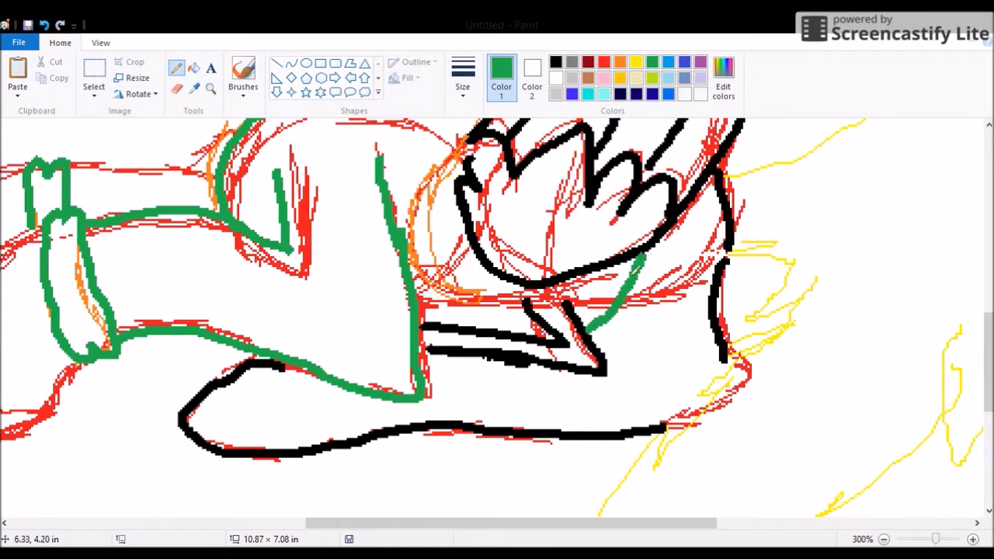
Step: Trace the light blue line running from the ear down across the face in indigo
{"action": "scroll", "coordinate": [498, 311], "scroll_direction": "up", "scroll_amount": 10}
{"action": "left_click", "coordinate": [684, 62]}
{"action": "scroll", "coordinate": [488, 178], "scroll_direction": "up", "scroll_amount": 4}
{"action": "left_click_drag", "start_coordinate": [505, 218], "coordinate": [460, 280]}
{"action": "scroll", "coordinate": [460, 280], "scroll_direction": "down", "scroll_amount": 3}
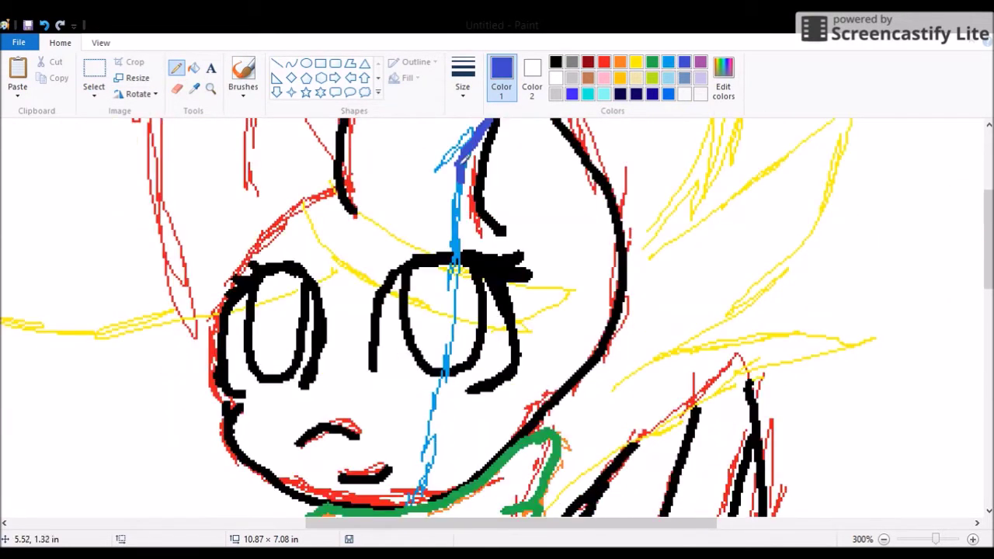
{"action": "left_click_drag", "start_coordinate": [457, 322], "coordinate": [420, 505]}
Step: Outline both front hooves and lower legs in black, and add the upper sleeve line in green
{"action": "left_click", "coordinate": [211, 88]}
{"action": "right_click", "coordinate": [412, 311]}
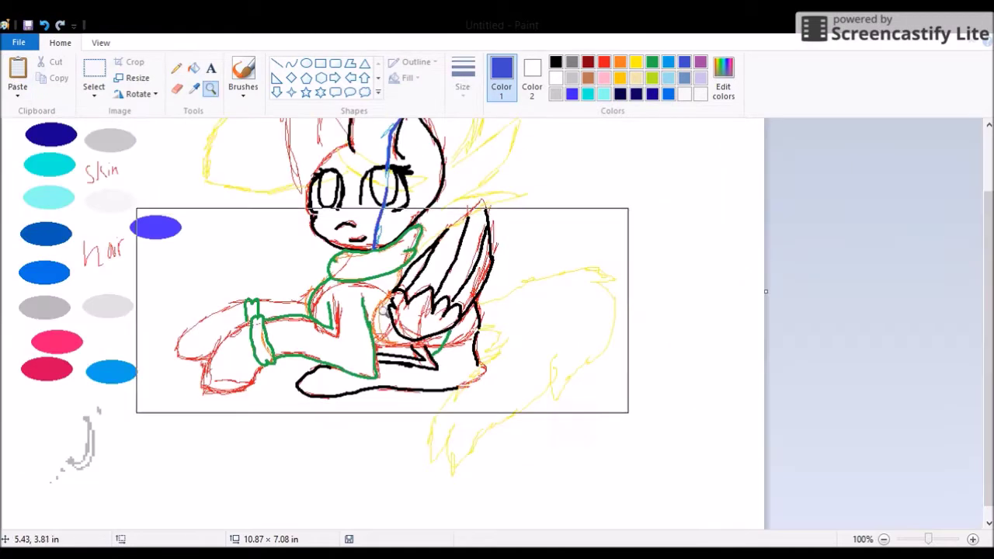
{"action": "left_click", "coordinate": [308, 226]}
{"action": "left_click", "coordinate": [178, 69]}
{"action": "left_click", "coordinate": [556, 62]}
{"action": "mouse_move", "coordinate": [451, 170]}
{"action": "left_mouse_down"}
{"action": "mouse_move", "coordinate": [315, 279]}
{"action": "mouse_move", "coordinate": [447, 353]}
{"action": "left_mouse_up"}
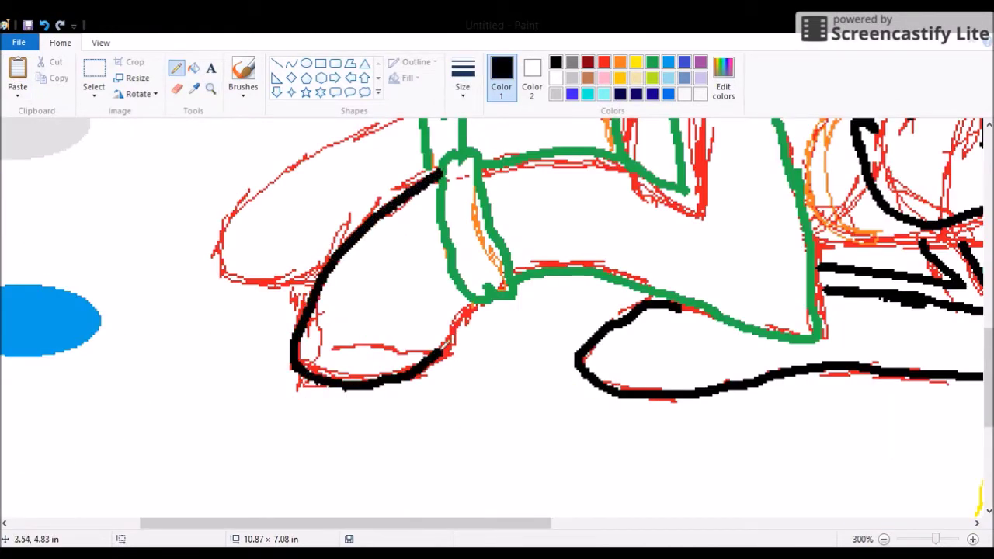
{"action": "scroll", "coordinate": [381, 349], "scroll_direction": "up", "scroll_amount": 3}
{"action": "mouse_move", "coordinate": [427, 206]}
{"action": "left_mouse_down"}
{"action": "mouse_move", "coordinate": [296, 264]}
{"action": "mouse_move", "coordinate": [325, 376]}
{"action": "left_mouse_up"}
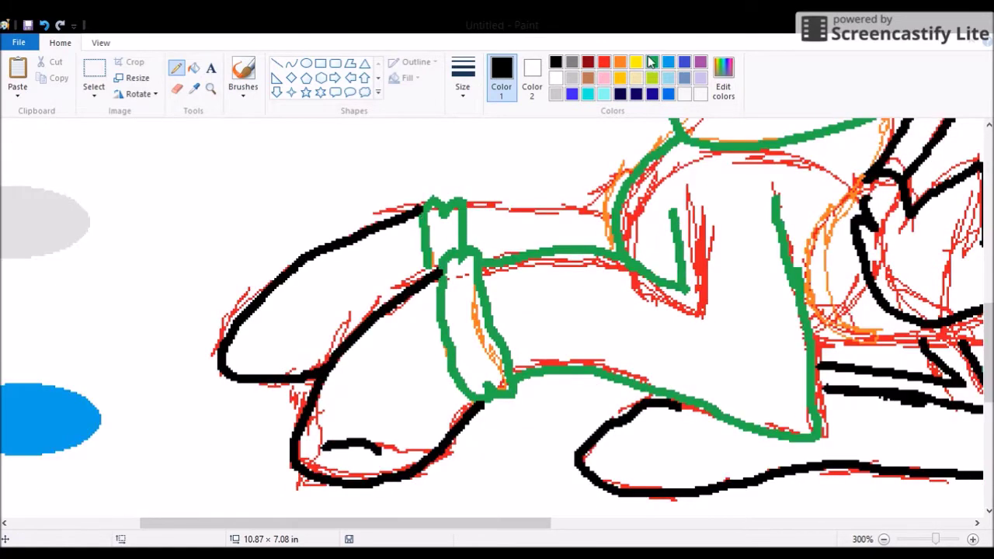
{"action": "left_click", "coordinate": [651, 62]}
{"action": "mouse_move", "coordinate": [466, 208]}
{"action": "left_mouse_down"}
{"action": "mouse_move", "coordinate": [593, 205]}
{"action": "mouse_move", "coordinate": [494, 194]}
{"action": "left_mouse_up"}
Step: Trace the large front sweep of the mane in purple over the yellow sketch
{"action": "left_click", "coordinate": [211, 87]}
{"action": "right_click", "coordinate": [204, 186]}
{"action": "left_click", "coordinate": [208, 183]}
{"action": "left_click", "coordinate": [177, 68]}
{"action": "left_click", "coordinate": [701, 63]}
{"action": "scroll", "coordinate": [544, 272], "scroll_direction": "up", "scroll_amount": 1}
{"action": "scroll", "coordinate": [463, 192], "scroll_direction": "down", "scroll_amount": 2}
{"action": "left_click_drag", "start_coordinate": [366, 122], "coordinate": [145, 277]}
{"action": "key", "text": "ctrl+z"}
Step: Draw the fringe strand across the forehead and eye in purple, and patch the gap at the cheek
{"action": "left_click_drag", "start_coordinate": [579, 296], "coordinate": [780, 404]}
{"action": "mouse_move", "coordinate": [776, 423]}
{"action": "left_mouse_down"}
{"action": "mouse_move", "coordinate": [676, 416]}
{"action": "mouse_move", "coordinate": [579, 366]}
{"action": "left_mouse_up"}
{"action": "scroll", "coordinate": [490, 199], "scroll_direction": "up", "scroll_amount": 1}
{"action": "mouse_move", "coordinate": [489, 198]}
{"action": "left_mouse_down"}
{"action": "mouse_move", "coordinate": [199, 355]}
{"action": "mouse_move", "coordinate": [399, 429]}
{"action": "mouse_move", "coordinate": [591, 371]}
{"action": "left_mouse_up"}
{"action": "scroll", "coordinate": [199, 355], "scroll_direction": "down", "scroll_amount": 1}
{"action": "scroll", "coordinate": [445, 200], "scroll_direction": "up", "scroll_amount": 1}
{"action": "scroll", "coordinate": [606, 225], "scroll_direction": "down", "scroll_amount": 5}
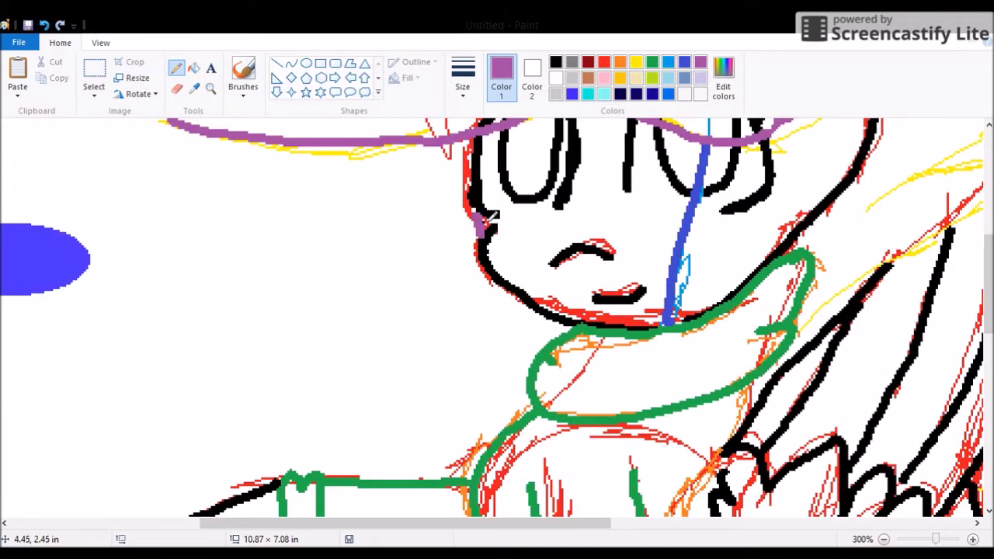
Step: Trace the pointed mane spikes behind the head in purple
{"action": "left_click", "coordinate": [211, 88]}
{"action": "right_click", "coordinate": [466, 233]}
{"action": "left_click", "coordinate": [334, 189]}
{"action": "left_click", "coordinate": [177, 69]}
{"action": "mouse_move", "coordinate": [291, 346]}
{"action": "left_mouse_down"}
{"action": "mouse_move", "coordinate": [388, 299]}
{"action": "mouse_move", "coordinate": [341, 260]}
{"action": "mouse_move", "coordinate": [364, 333]}
{"action": "left_mouse_up"}
{"action": "scroll", "coordinate": [373, 268], "scroll_direction": "up", "scroll_amount": 1}
{"action": "scroll", "coordinate": [363, 333], "scroll_direction": "up", "scroll_amount": 1}
{"action": "left_click_drag", "start_coordinate": [300, 267], "coordinate": [415, 289]}
{"action": "mouse_move", "coordinate": [328, 382]}
{"action": "left_mouse_down"}
{"action": "mouse_move", "coordinate": [490, 275]}
{"action": "mouse_move", "coordinate": [377, 416]}
{"action": "left_mouse_up"}
Step: Outline the bushy tail in purple from the rump around to its pointed lower end
{"action": "scroll", "coordinate": [222, 127], "scroll_direction": "down", "scroll_amount": 1}
{"action": "scroll", "coordinate": [435, 303], "scroll_direction": "down", "scroll_amount": 3}
{"action": "mouse_move", "coordinate": [412, 249]}
{"action": "left_mouse_down"}
{"action": "mouse_move", "coordinate": [651, 386]}
{"action": "mouse_move", "coordinate": [552, 348]}
{"action": "left_mouse_up"}
{"action": "scroll", "coordinate": [552, 348], "scroll_direction": "down", "scroll_amount": 3}
{"action": "mouse_move", "coordinate": [412, 194]}
{"action": "left_mouse_down"}
{"action": "mouse_move", "coordinate": [404, 289]}
{"action": "mouse_move", "coordinate": [345, 477]}
{"action": "mouse_move", "coordinate": [384, 411]}
{"action": "left_mouse_up"}
{"action": "left_click_drag", "start_coordinate": [552, 272], "coordinate": [445, 412]}
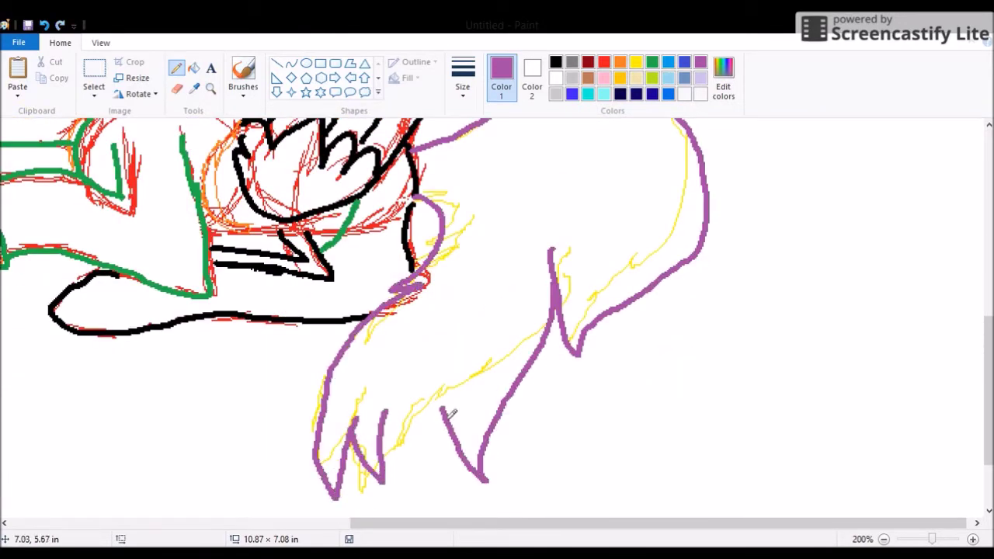
Step: Complete the zigzag points at the tail's tip and erase the excess stroke ends
{"action": "scroll", "coordinate": [413, 428], "scroll_direction": "down", "scroll_amount": 3}
{"action": "left_click", "coordinate": [177, 88]}
{"action": "left_click_drag", "start_coordinate": [442, 296], "coordinate": [448, 323]}
{"action": "scroll", "coordinate": [555, 205], "scroll_direction": "up", "scroll_amount": 3}
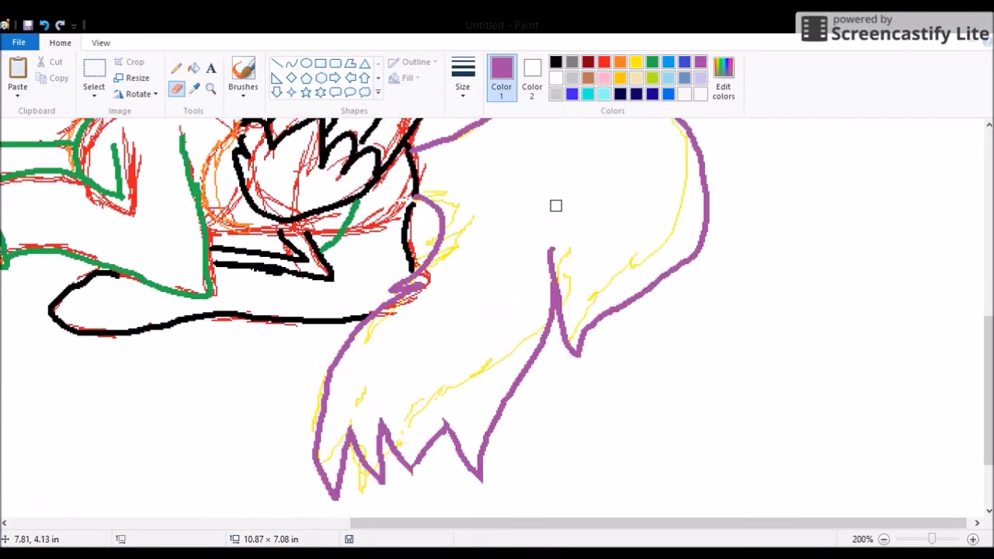
Step: Enlarge the canvas to 22.58 × 10.06 in and set Color 1 to white and Color 2 to red
{"action": "scroll", "coordinate": [259, 152], "scroll_direction": "up", "scroll_amount": 3}
{"action": "scroll", "coordinate": [258, 153], "scroll_direction": "down", "scroll_amount": 3}
{"action": "key", "text": "ctrl+v"}
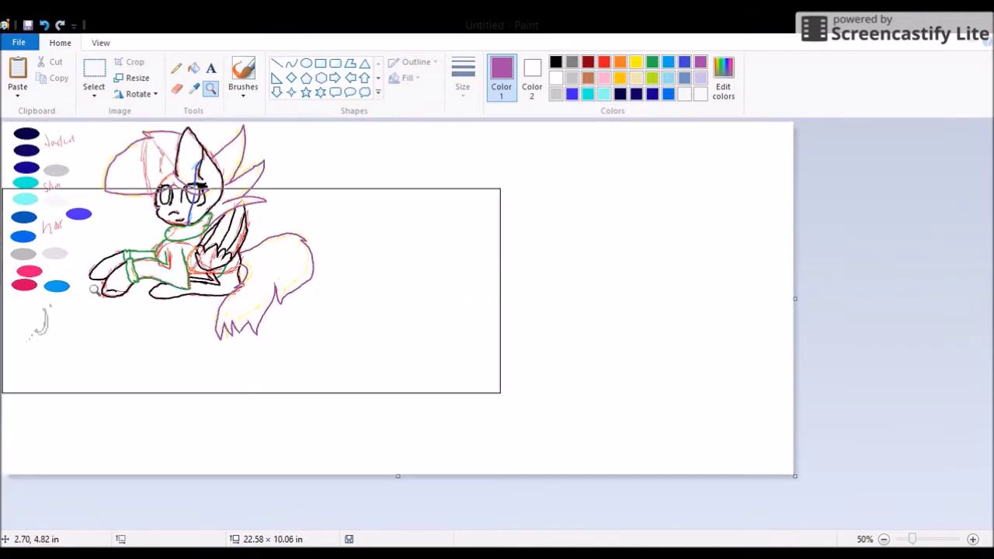
{"action": "left_click", "coordinate": [557, 78]}
{"action": "left_click", "coordinate": [533, 77]}
{"action": "left_click", "coordinate": [604, 62]}
Step: Select the drawing free-form, move it onto the blank canvas to drop the red sketch lines, and fill the red area white
{"action": "left_click_drag", "start_coordinate": [448, 412], "coordinate": [88, 121]}
{"action": "left_click_drag", "start_coordinate": [101, 230], "coordinate": [69, 209]}
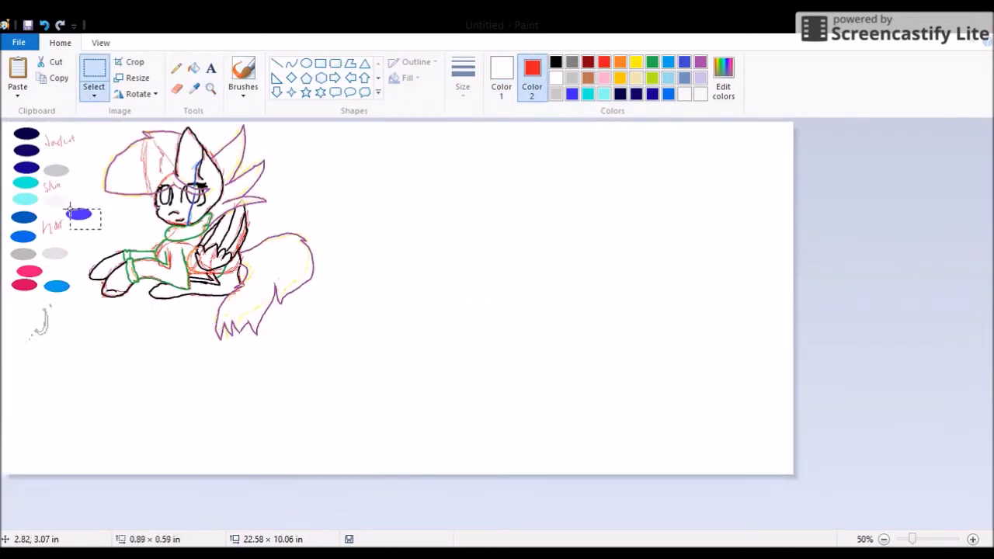
{"action": "left_click", "coordinate": [94, 94]}
{"action": "left_click", "coordinate": [124, 149]}
{"action": "mouse_move", "coordinate": [132, 129]}
{"action": "left_mouse_down"}
{"action": "mouse_move", "coordinate": [366, 125]}
{"action": "mouse_move", "coordinate": [132, 128]}
{"action": "left_mouse_up"}
{"action": "left_click_drag", "start_coordinate": [117, 218], "coordinate": [418, 240]}
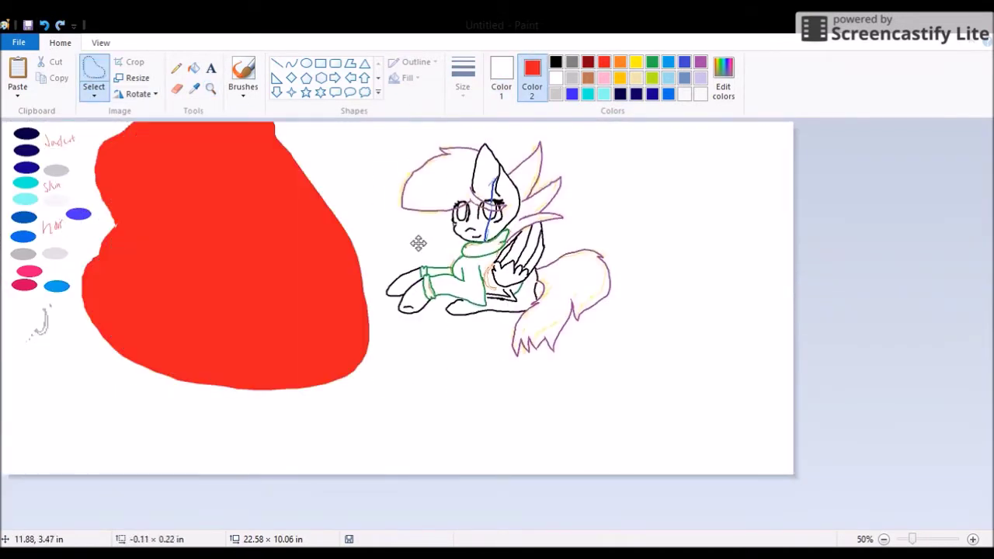
{"action": "left_click", "coordinate": [193, 68]}
{"action": "left_click", "coordinate": [233, 311]}
Step: Set Color 2 to yellow, move the selected drawing aside to drop the yellow sketch lines, and fill the vacated area white
{"action": "left_click", "coordinate": [636, 62]}
{"action": "left_click", "coordinate": [94, 74]}
{"action": "left_click_drag", "start_coordinate": [637, 140], "coordinate": [306, 384]}
{"action": "left_click_drag", "start_coordinate": [435, 310], "coordinate": [228, 362]}
{"action": "left_click", "coordinate": [193, 68]}
{"action": "left_click", "coordinate": [453, 232]}
Step: Select the drawing again, move it across with yellow as Color 2, and fill the remaining yellow area white
{"action": "left_click", "coordinate": [94, 74]}
{"action": "left_click_drag", "start_coordinate": [502, 446], "coordinate": [146, 165]}
{"action": "left_click_drag", "start_coordinate": [218, 244], "coordinate": [641, 256]}
{"action": "left_click", "coordinate": [193, 67]}
{"action": "left_click", "coordinate": [435, 233]}
Step: Set Color 2 to orange, move the selected drawing to drop the orange sketch lines, and fill the orange area white
{"action": "left_click", "coordinate": [620, 62]}
{"action": "left_click", "coordinate": [94, 74]}
{"action": "left_click_drag", "start_coordinate": [551, 445], "coordinate": [895, 182]}
{"action": "left_click_drag", "start_coordinate": [699, 311], "coordinate": [319, 307]}
{"action": "left_click", "coordinate": [194, 67]}
{"action": "left_click", "coordinate": [690, 301]}
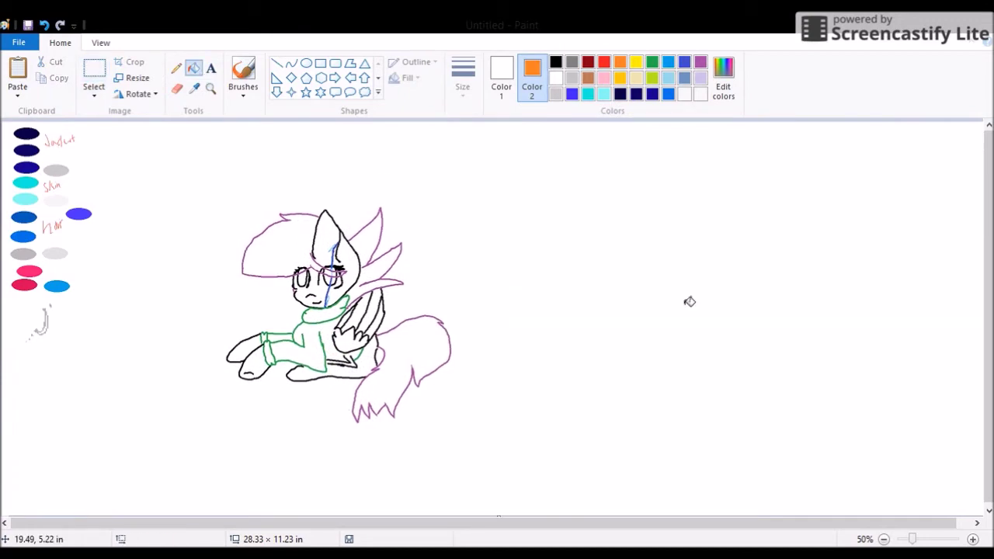
Step: Set Color 2 to light blue, move the selected drawing to drop the blue sketch lines, and fill the blue area white
{"action": "left_click", "coordinate": [668, 62]}
{"action": "left_click", "coordinate": [94, 74]}
{"action": "left_click_drag", "start_coordinate": [505, 455], "coordinate": [163, 147]}
{"action": "left_click_drag", "start_coordinate": [396, 337], "coordinate": [715, 348]}
{"action": "left_click", "coordinate": [193, 67]}
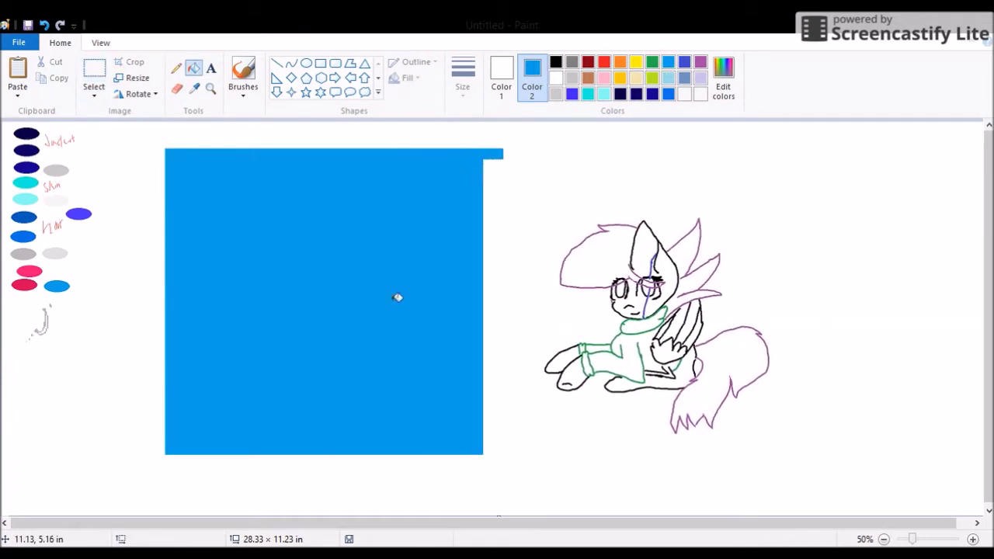
{"action": "left_click", "coordinate": [397, 296]}
Step: Reduce the canvas around the cleaned drawing to 13.71 × 9.12 in
{"action": "left_click", "coordinate": [94, 74]}
{"action": "left_click_drag", "start_coordinate": [812, 477], "coordinate": [699, 410]}
{"action": "key", "text": "ctrl+z"}
{"action": "key", "text": "ctrl+z"}
{"action": "key", "text": "ctrl+z"}
{"action": "key", "text": "ctrl+z"}
{"action": "left_click_drag", "start_coordinate": [982, 514], "coordinate": [481, 439]}
Step: Redraw the missing part of the indigo face line where it crosses the eye and fringe
{"action": "scroll", "coordinate": [245, 222], "scroll_direction": "up", "scroll_amount": 4}
{"action": "left_click", "coordinate": [177, 68]}
{"action": "left_click", "coordinate": [502, 74]}
{"action": "left_click", "coordinate": [668, 62]}
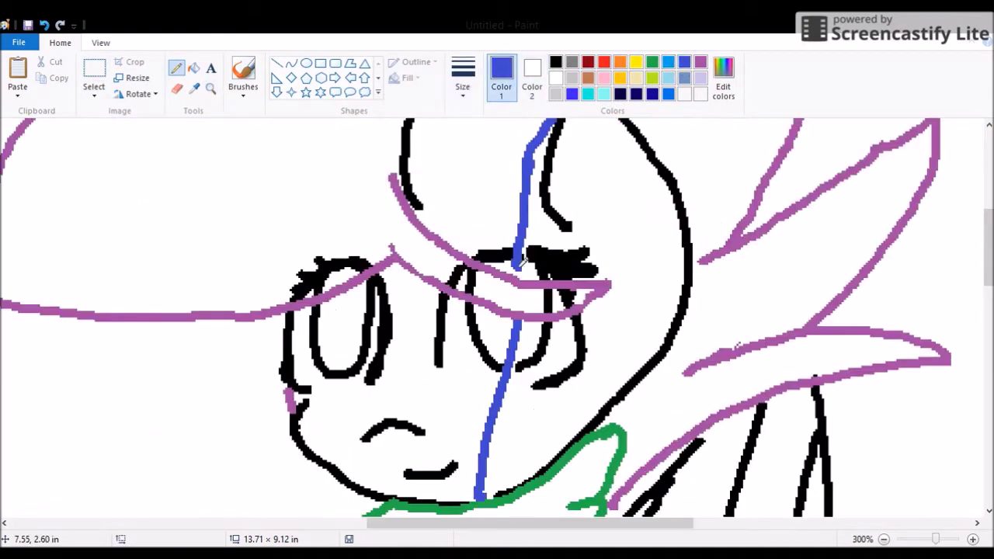
{"action": "scroll", "coordinate": [575, 326], "scroll_direction": "down", "scroll_amount": 3}
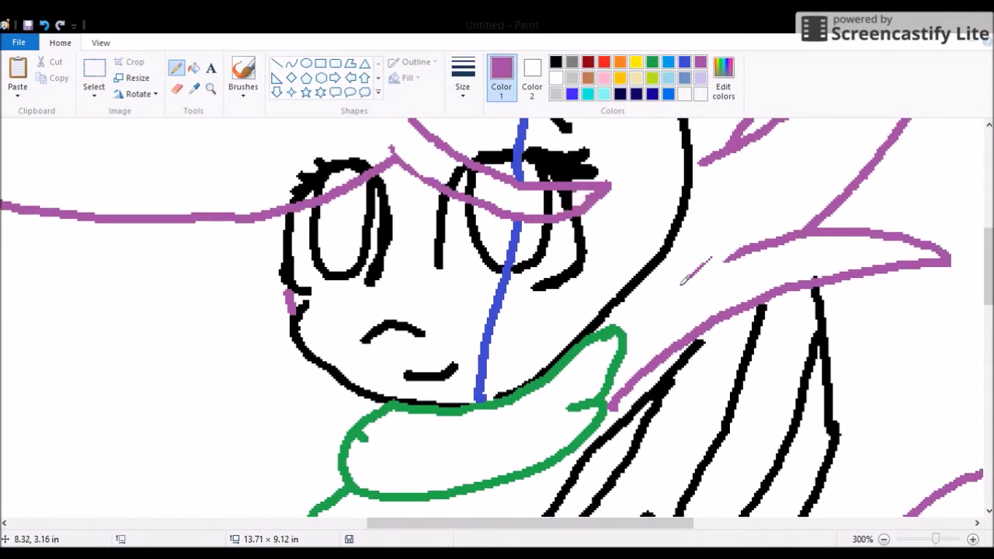
Step: Tidy the lower mane spike's purple outline and close the gap in the black rump line
{"action": "scroll", "coordinate": [697, 264], "scroll_direction": "up", "scroll_amount": 3}
{"action": "key", "text": "alt+h"}
{"action": "key", "text": "e"}
{"action": "key", "text": "r"}
{"action": "scroll", "coordinate": [817, 367], "scroll_direction": "down", "scroll_amount": 3}
{"action": "key", "text": "alt+h"}
{"action": "key", "text": "p"}
{"action": "scroll", "coordinate": [813, 364], "scroll_direction": "down", "scroll_amount": 4}
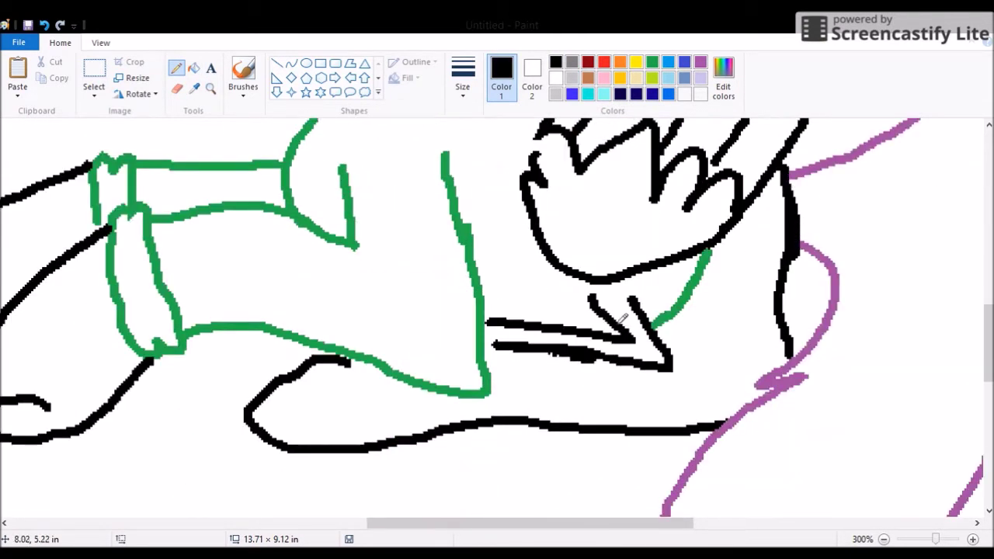
Step: Draw the jacket's lower hem in green and erase the overlapping black leg lines
{"action": "mouse_move", "coordinate": [485, 318]}
{"action": "left_mouse_down"}
{"action": "mouse_move", "coordinate": [656, 320]}
{"action": "mouse_move", "coordinate": [488, 320]}
{"action": "left_mouse_up"}
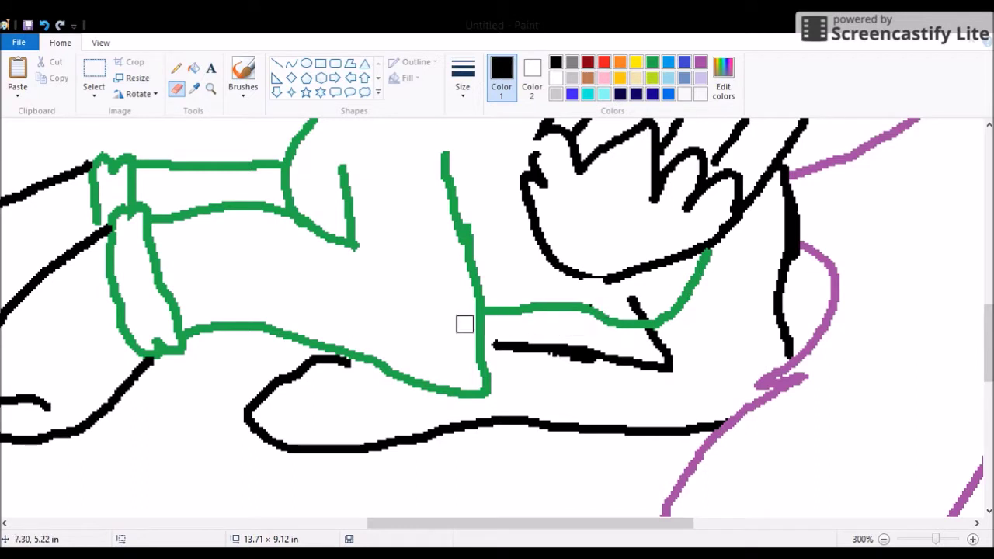
{"action": "left_click", "coordinate": [177, 88]}
{"action": "left_click_drag", "start_coordinate": [306, 365], "coordinate": [296, 387]}
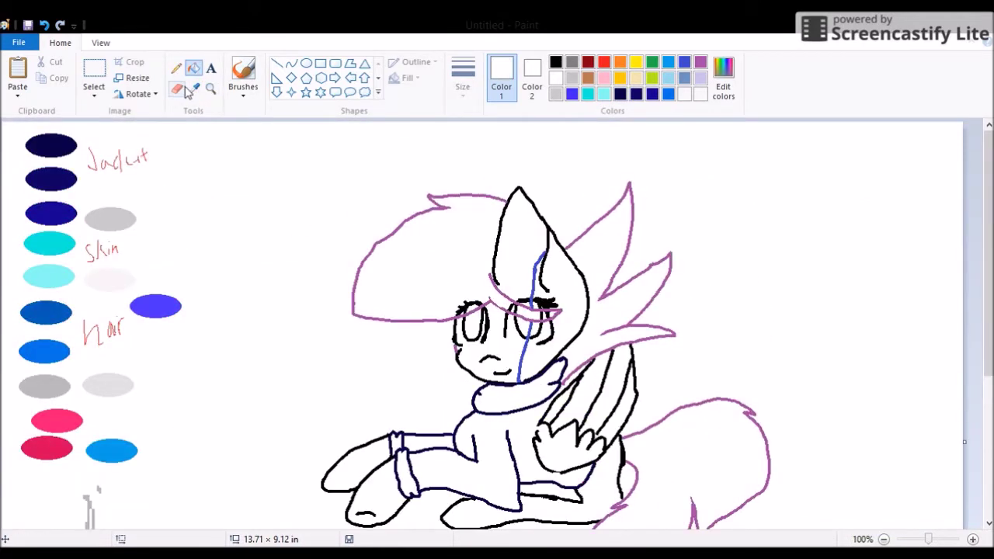
Step: Fill the jacket dark blue with a darker collar and cuffs, and clear the blue spilled into the wing
{"action": "left_click", "coordinate": [211, 88]}
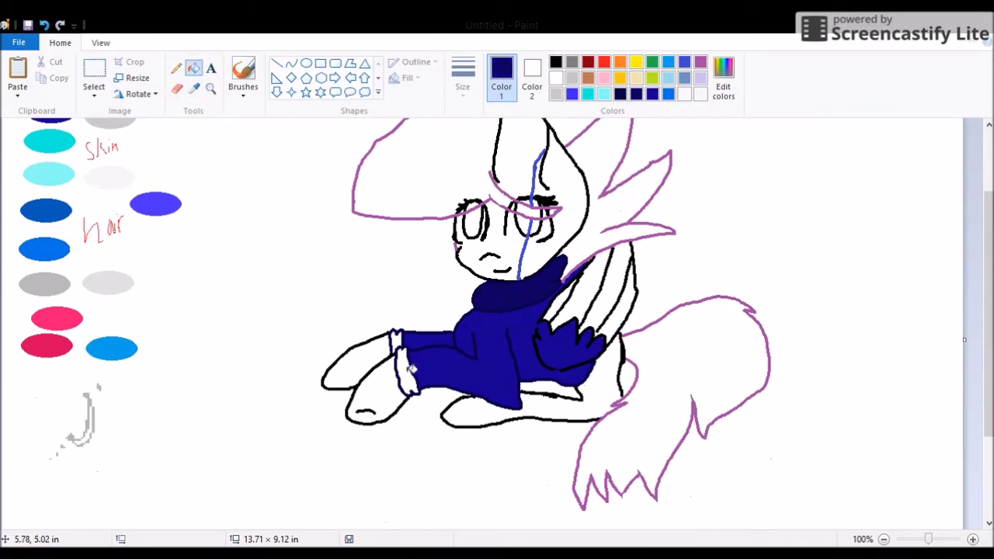
{"action": "left_click", "coordinate": [571, 371]}
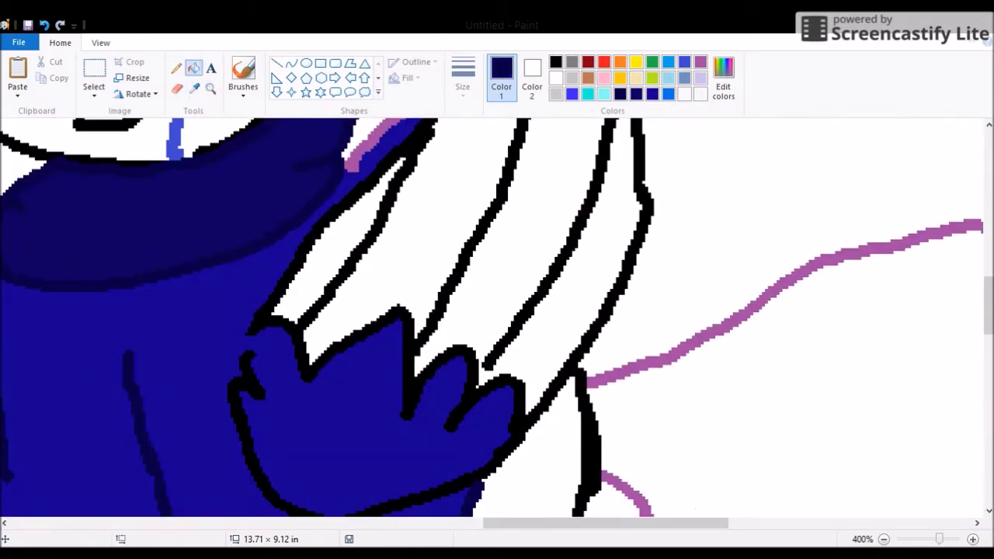
{"action": "left_click", "coordinate": [177, 88]}
{"action": "left_click_drag", "start_coordinate": [261, 351], "coordinate": [237, 313]}
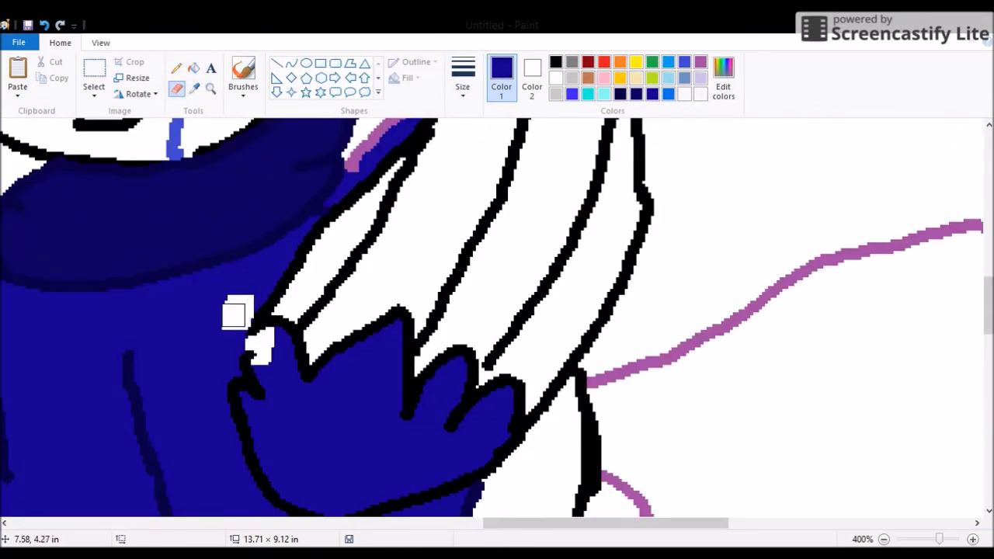
{"action": "left_click", "coordinate": [210, 88]}
{"action": "right_click", "coordinate": [288, 248]}
{"action": "right_click", "coordinate": [288, 249]}
{"action": "right_click", "coordinate": [289, 248]}
Step: Sample the grey swatch and recolour the black outlines of the wing, body and legs with it
{"action": "left_click", "coordinate": [194, 88]}
{"action": "left_click", "coordinate": [44, 360]}
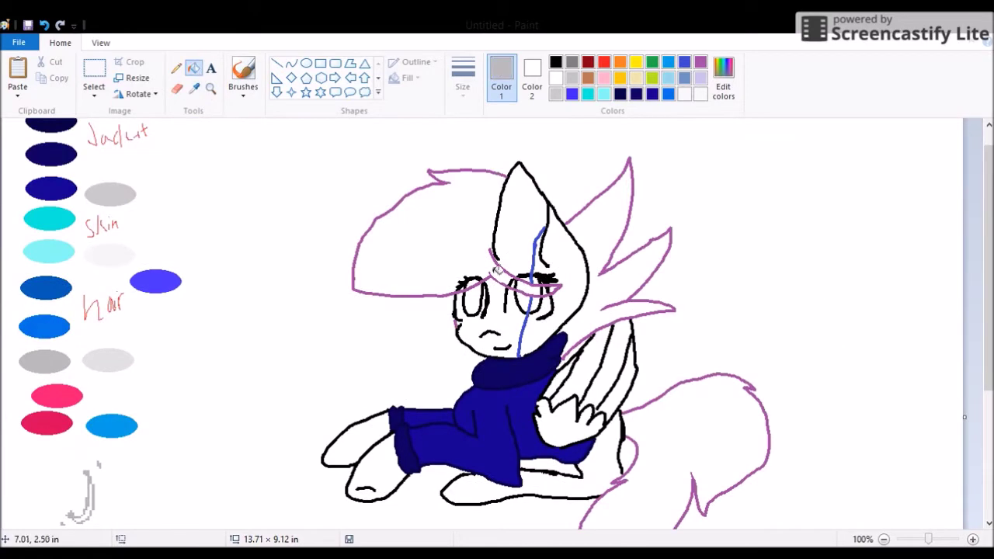
{"action": "left_click", "coordinate": [622, 410]}
{"action": "key", "text": "ctrl+z"}
{"action": "left_click", "coordinate": [210, 88]}
{"action": "left_click", "coordinate": [500, 457]}
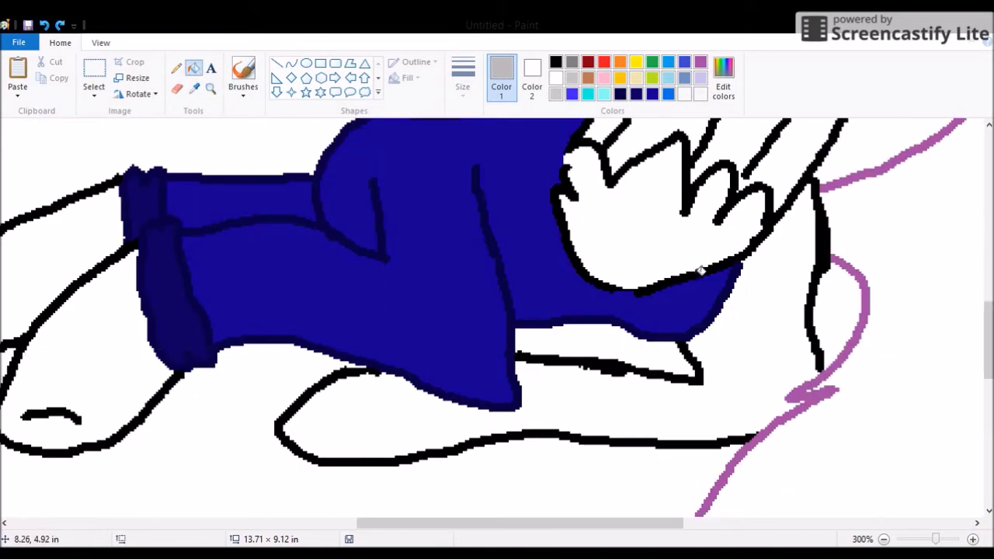
{"action": "left_click", "coordinate": [700, 270]}
{"action": "left_click", "coordinate": [451, 452]}
{"action": "left_click", "coordinate": [177, 68]}
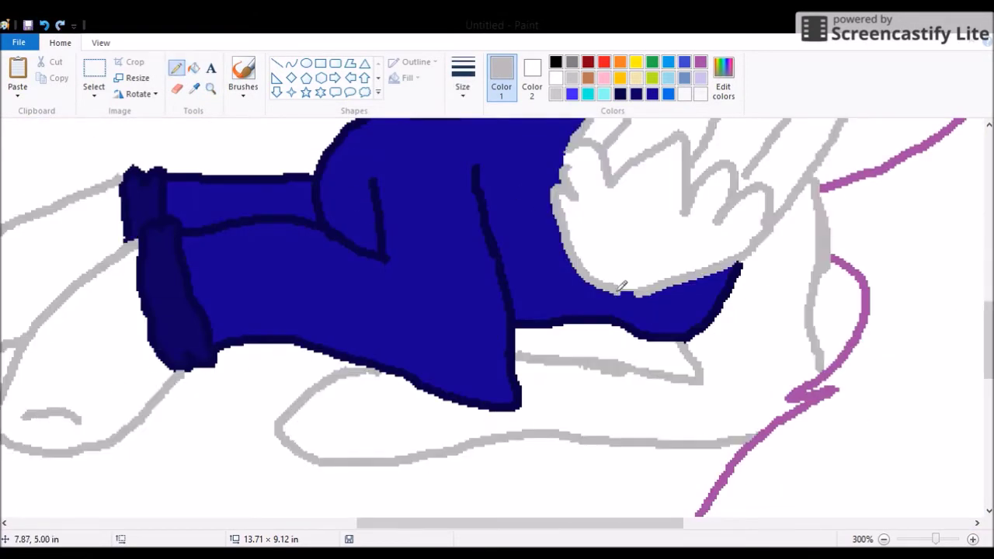
Step: Sample the light grey swatch and fill the wing, hindquarters and hind leg with it
{"action": "left_click", "coordinate": [193, 88]}
{"action": "left_click", "coordinate": [435, 272]}
{"action": "scroll", "coordinate": [497, 311], "scroll_direction": "up", "scroll_amount": 10}
{"action": "left_click", "coordinate": [193, 88]}
{"action": "left_click", "coordinate": [711, 194]}
{"action": "left_click", "coordinate": [193, 68]}
{"action": "left_click", "coordinate": [322, 301]}
{"action": "scroll", "coordinate": [323, 301], "scroll_direction": "down", "scroll_amount": 2}
{"action": "left_click", "coordinate": [505, 260]}
{"action": "left_click", "coordinate": [571, 195]}
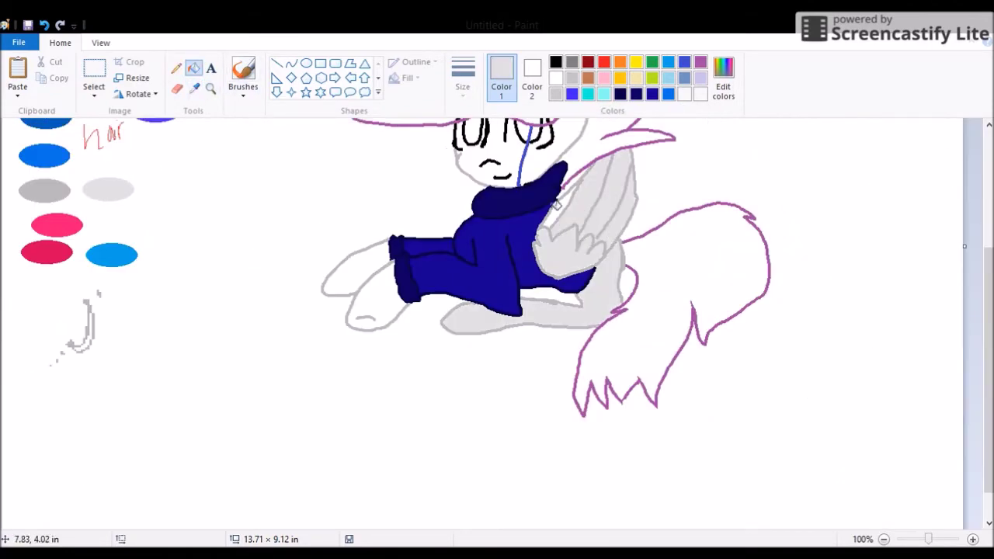
Step: Fill the head and front legs light grey and erase the fill beneath both irises to white
{"action": "scroll", "coordinate": [547, 206], "scroll_direction": "down", "scroll_amount": 3}
{"action": "left_click", "coordinate": [211, 88]}
{"action": "left_click", "coordinate": [528, 250]}
{"action": "left_click", "coordinate": [528, 251]}
{"action": "left_click", "coordinate": [177, 88]}
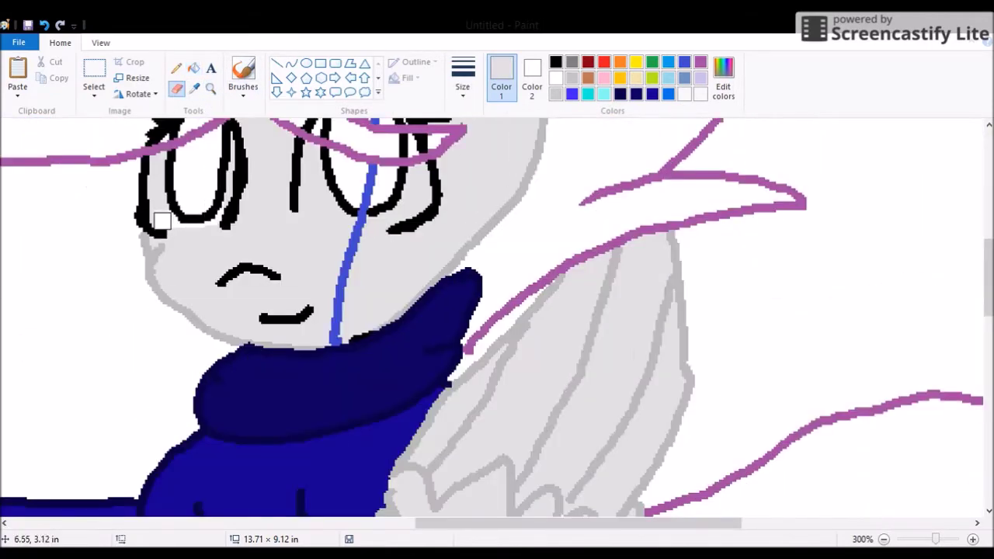
{"action": "scroll", "coordinate": [224, 204], "scroll_direction": "up", "scroll_amount": 3}
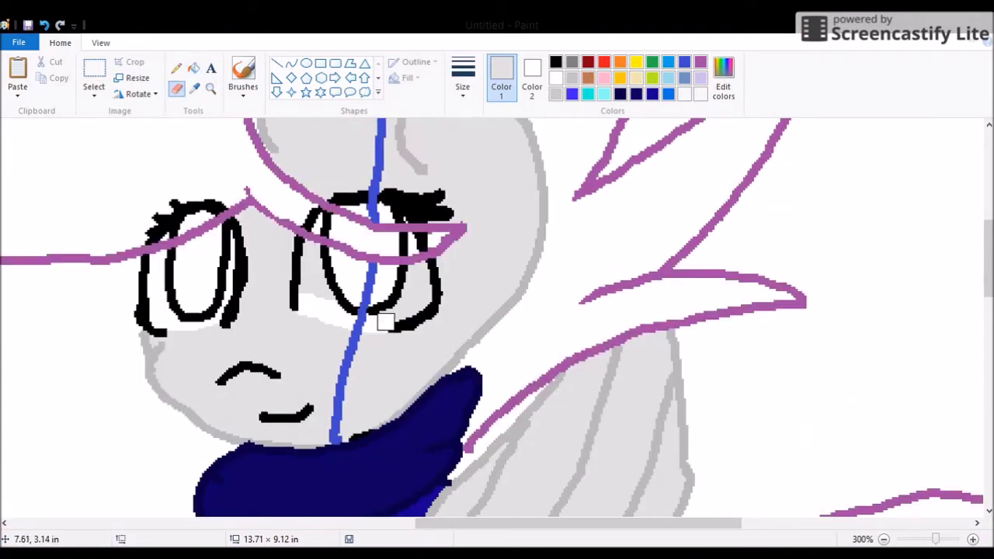
Step: Fill the remaining grey areas inside both eyes with white
{"action": "left_click", "coordinate": [193, 67]}
{"action": "left_click", "coordinate": [211, 88]}
{"action": "left_click", "coordinate": [215, 127]}
{"action": "scroll", "coordinate": [221, 121], "scroll_direction": "up", "scroll_amount": 2}
{"action": "scroll", "coordinate": [221, 121], "scroll_direction": "left", "scroll_amount": 3}
{"action": "left_click", "coordinate": [513, 192]}
{"action": "left_click", "coordinate": [210, 88]}
{"action": "right_click", "coordinate": [497, 311]}
{"action": "right_click", "coordinate": [497, 311]}
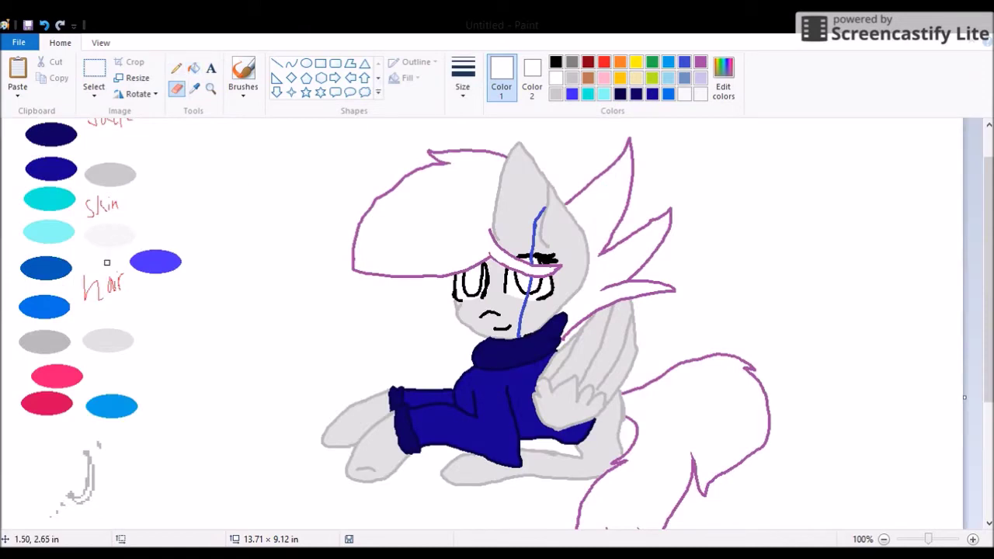
Step: Recolour the body outlines, nose and mouth with the skin line grey and fill the body with the pale skin swatch
{"action": "left_click", "coordinate": [176, 88]}
{"action": "left_click", "coordinate": [638, 318]}
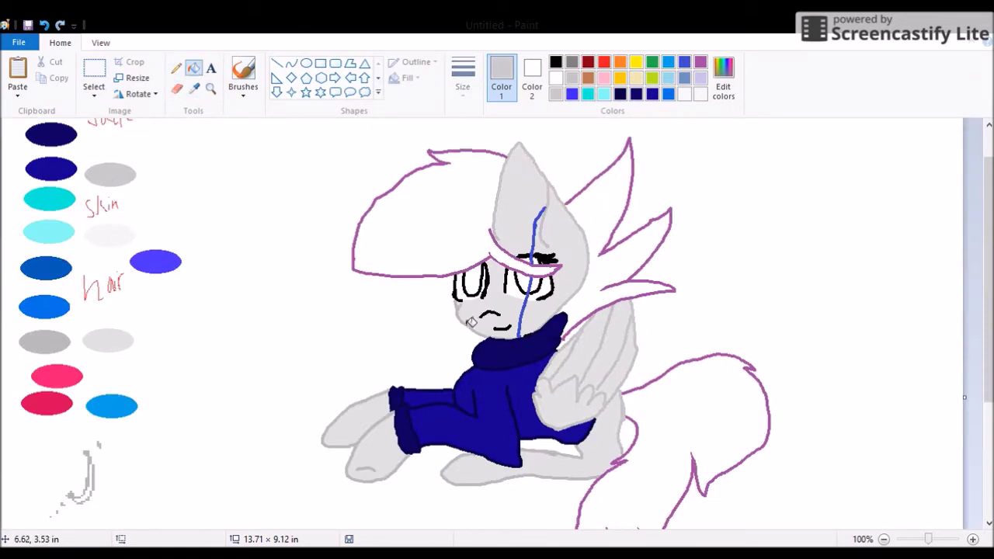
{"action": "left_click", "coordinate": [544, 233]}
{"action": "left_click", "coordinate": [498, 303]}
{"action": "left_click", "coordinate": [559, 435]}
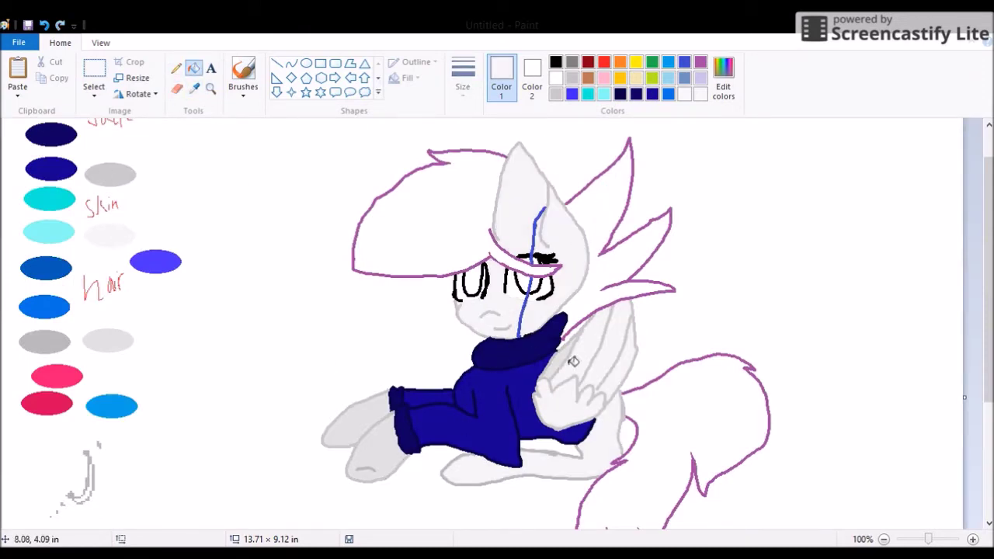
{"action": "left_click", "coordinate": [365, 435]}
Step: Touch up the grey outlines around the wing, the rump and the leg beneath the jacket hem
{"action": "left_click", "coordinate": [210, 88]}
{"action": "left_click", "coordinate": [543, 388]}
{"action": "left_click", "coordinate": [176, 68]}
{"action": "left_click", "coordinate": [194, 88]}
{"action": "left_click", "coordinate": [284, 159]}
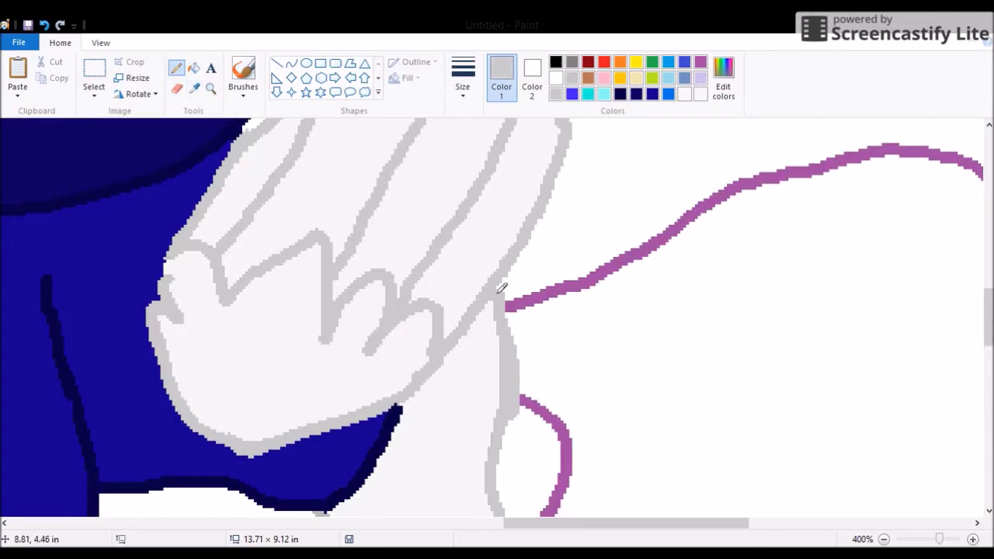
{"action": "scroll", "coordinate": [502, 288], "scroll_direction": "down", "scroll_amount": 5}
{"action": "left_click", "coordinate": [194, 88]}
{"action": "left_click", "coordinate": [344, 238]}
{"action": "left_click", "coordinate": [210, 87]}
{"action": "right_click", "coordinate": [386, 205]}
Step: Sample the bright blue hair swatch and fill the front mane with it
{"action": "left_click", "coordinate": [111, 225]}
{"action": "left_click", "coordinate": [137, 285]}
{"action": "scroll", "coordinate": [155, 326], "scroll_direction": "up", "scroll_amount": 4}
{"action": "left_click", "coordinate": [194, 88]}
{"action": "scroll", "coordinate": [129, 249], "scroll_direction": "down", "scroll_amount": 5}
{"action": "left_click", "coordinate": [86, 282]}
{"action": "scroll", "coordinate": [117, 272], "scroll_direction": "up", "scroll_amount": 3}
{"action": "left_click", "coordinate": [194, 68]}
{"action": "left_click", "coordinate": [815, 311]}
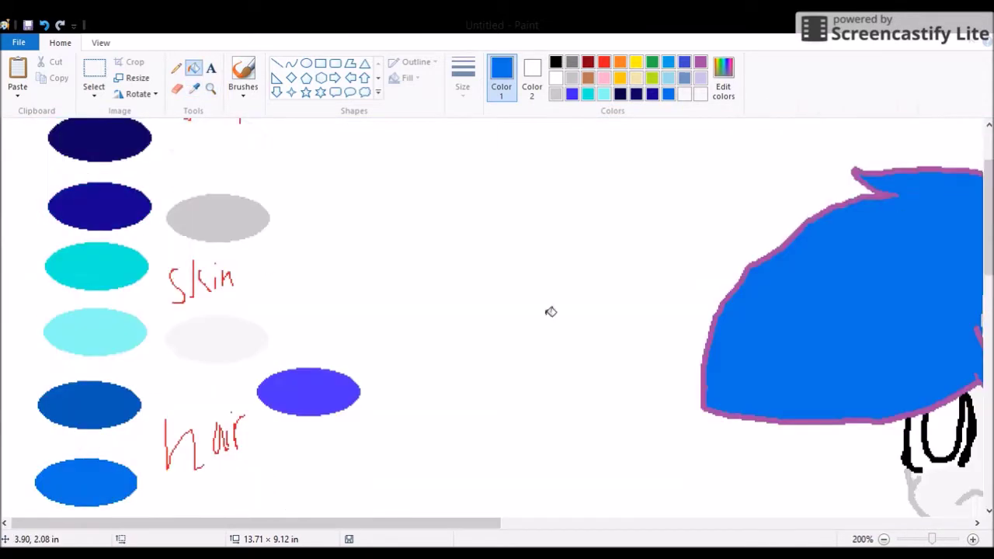
Step: Draw a darker blue dividing line across the front mane and recolour the outline above it to match
{"action": "scroll", "coordinate": [550, 311], "scroll_direction": "down", "scroll_amount": 2}
{"action": "left_click", "coordinate": [194, 88]}
{"action": "left_click", "coordinate": [88, 303]}
{"action": "left_click", "coordinate": [211, 88]}
{"action": "left_click", "coordinate": [438, 261]}
{"action": "left_click", "coordinate": [176, 68]}
{"action": "scroll", "coordinate": [266, 271], "scroll_direction": "down", "scroll_amount": 2}
{"action": "left_click_drag", "start_coordinate": [509, 213], "coordinate": [176, 267]}
{"action": "key", "text": "ctrl+z"}
{"action": "scroll", "coordinate": [277, 271], "scroll_direction": "up", "scroll_amount": 2}
{"action": "left_click_drag", "start_coordinate": [277, 271], "coordinate": [567, 310]}
{"action": "key", "text": "ctrl+z"}
{"action": "left_click", "coordinate": [210, 88]}
{"action": "right_click", "coordinate": [218, 156]}
Step: Draw a second dividing line across the front mane in grey and fill the band above it light grey
{"action": "left_click", "coordinate": [194, 88]}
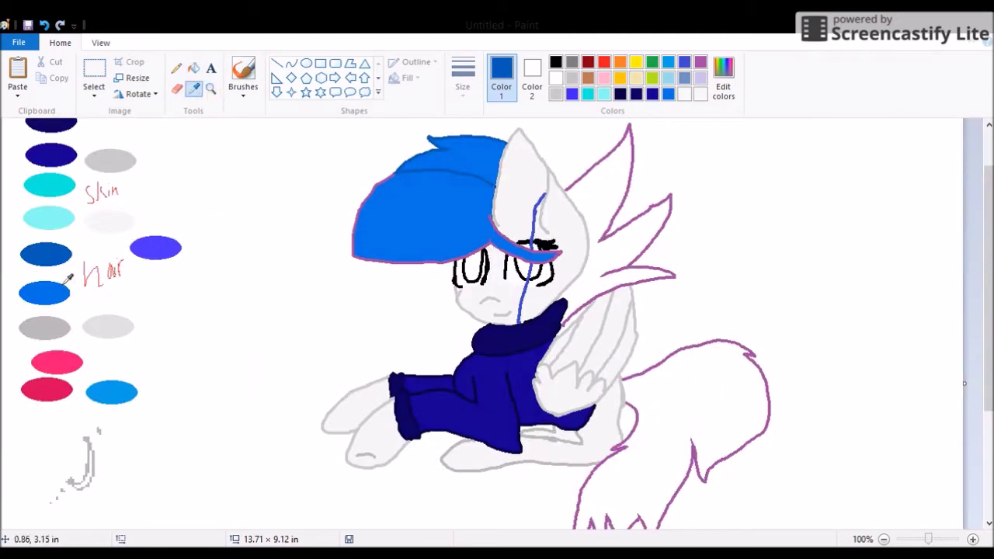
{"action": "left_click", "coordinate": [62, 323]}
{"action": "left_click", "coordinate": [435, 194]}
{"action": "left_click", "coordinate": [176, 67]}
{"action": "left_click_drag", "start_coordinate": [477, 211], "coordinate": [211, 221]}
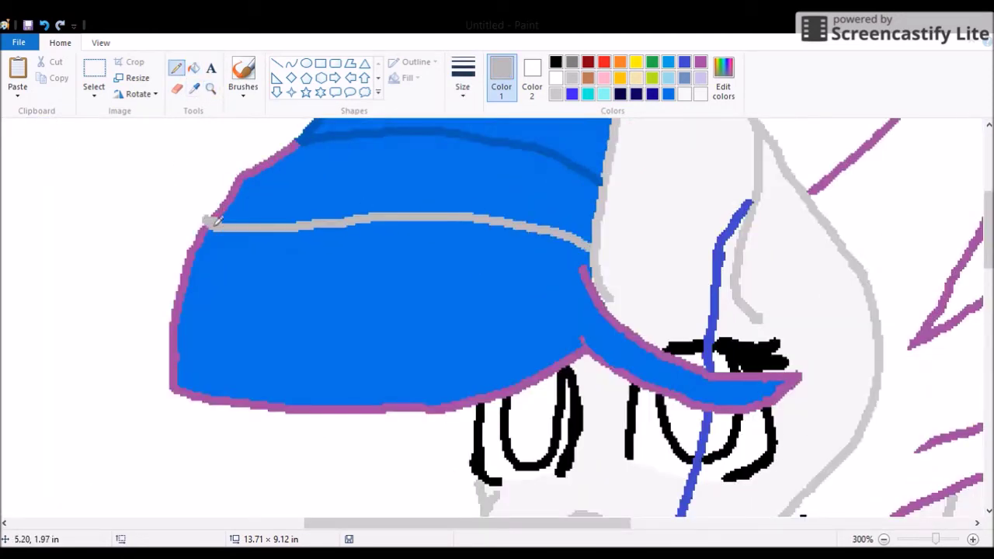
{"action": "left_click", "coordinate": [210, 88]}
{"action": "right_click", "coordinate": [197, 180]}
{"action": "left_click", "coordinate": [194, 67]}
{"action": "left_click", "coordinate": [420, 142]}
Step: Recolour the front mane's lower outline crimson and the outline of the small fringe strand grey
{"action": "left_click", "coordinate": [56, 330]}
{"action": "key", "text": "ctrl+Page_Up"}
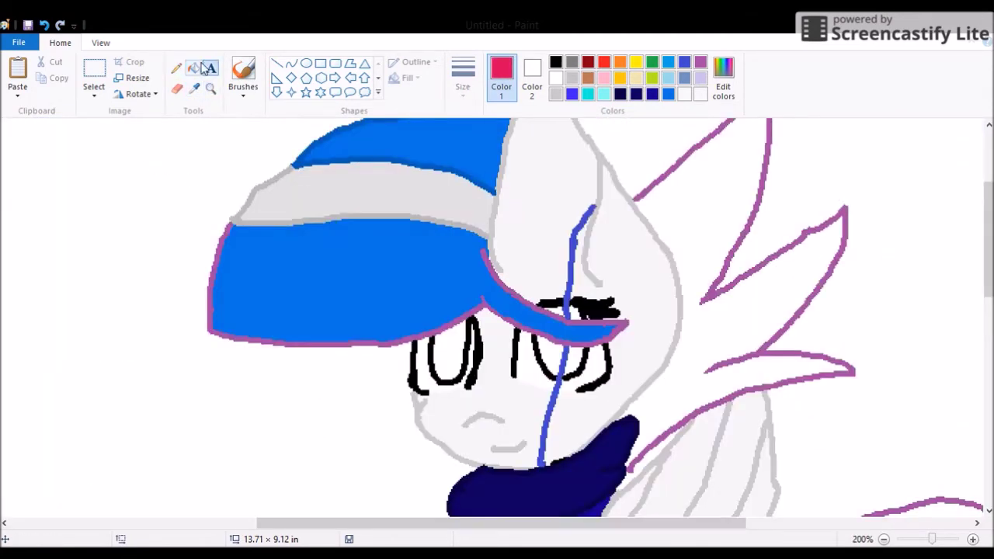
{"action": "left_click", "coordinate": [220, 237]}
{"action": "left_click", "coordinate": [317, 207]}
{"action": "left_click", "coordinate": [484, 302]}
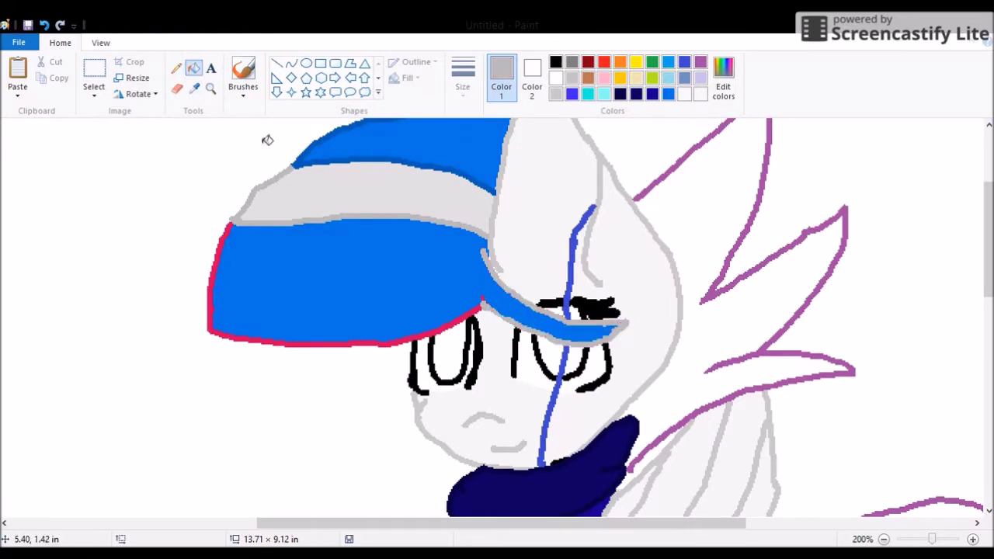
Step: Fill the lower front mane band pink and the small fringe strand light grey
{"action": "left_click", "coordinate": [484, 280]}
{"action": "left_click", "coordinate": [547, 323]}
{"action": "mouse_move", "coordinate": [644, 523]}
{"action": "left_mouse_down"}
{"action": "mouse_move", "coordinate": [423, 527]}
{"action": "mouse_move", "coordinate": [489, 527]}
{"action": "left_mouse_up"}
{"action": "left_click", "coordinate": [777, 295]}
{"action": "scroll", "coordinate": [411, 244], "scroll_direction": "right", "scroll_amount": 10}
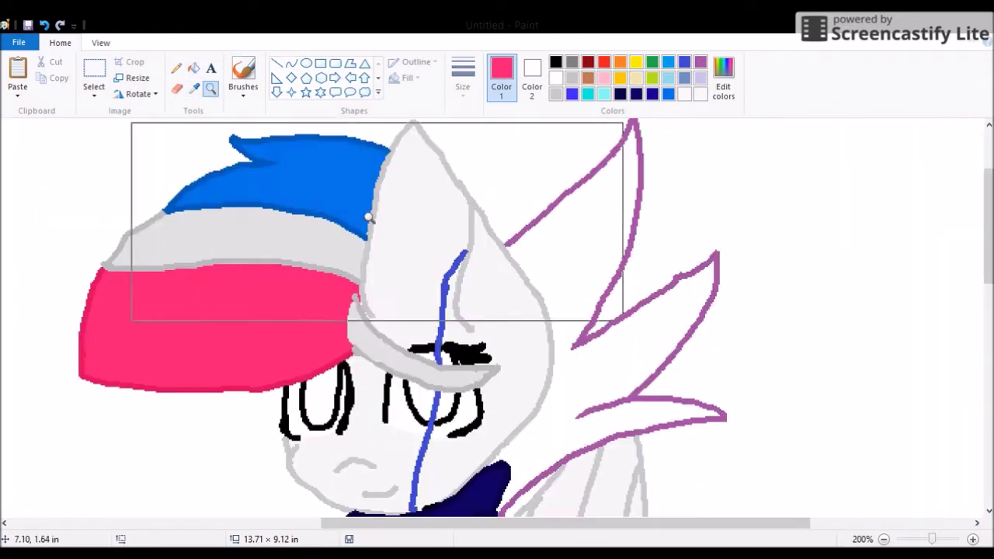
Step: Divide the back mane and fill its upper spike blue, middle spike light grey and lower spike pink
{"action": "left_click", "coordinate": [311, 167]}
{"action": "left_click", "coordinate": [606, 233]}
{"action": "left_click", "coordinate": [194, 88]}
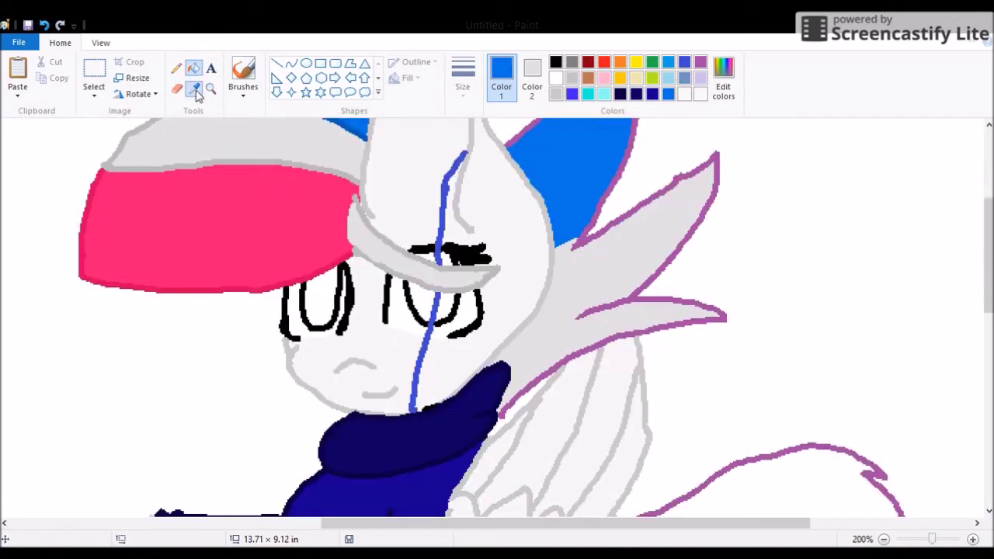
{"action": "mouse_move", "coordinate": [574, 326]}
{"action": "left_mouse_down"}
{"action": "mouse_move", "coordinate": [536, 346]}
{"action": "mouse_move", "coordinate": [711, 319]}
{"action": "left_mouse_up"}
{"action": "left_click", "coordinate": [195, 88]}
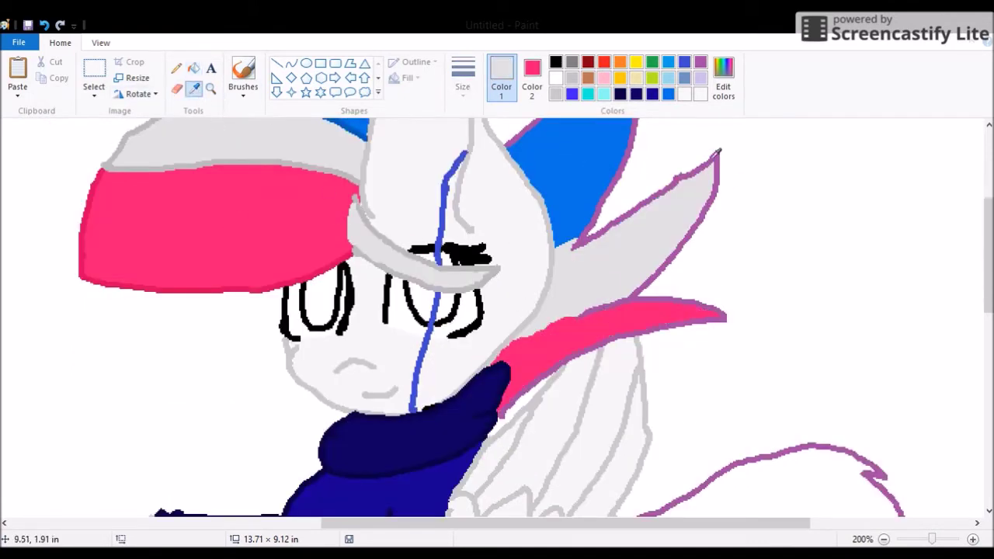
Step: Recolour the back mane's purple outlines dark blue, grey and crimson to match the three spikes
{"action": "left_click", "coordinate": [637, 299]}
{"action": "scroll", "coordinate": [263, 154], "scroll_direction": "up", "scroll_amount": 3}
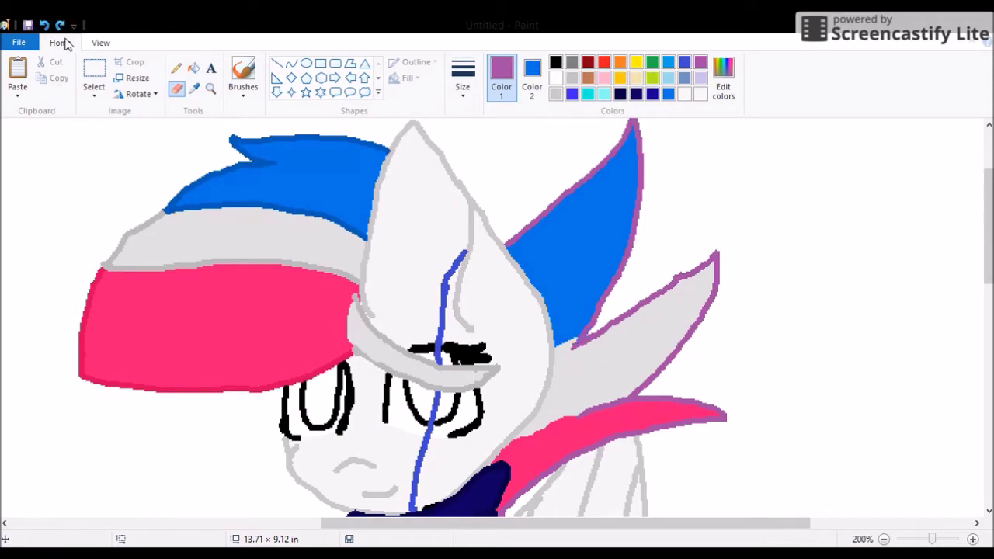
{"action": "left_click", "coordinate": [195, 88]}
{"action": "right_click", "coordinate": [624, 138]}
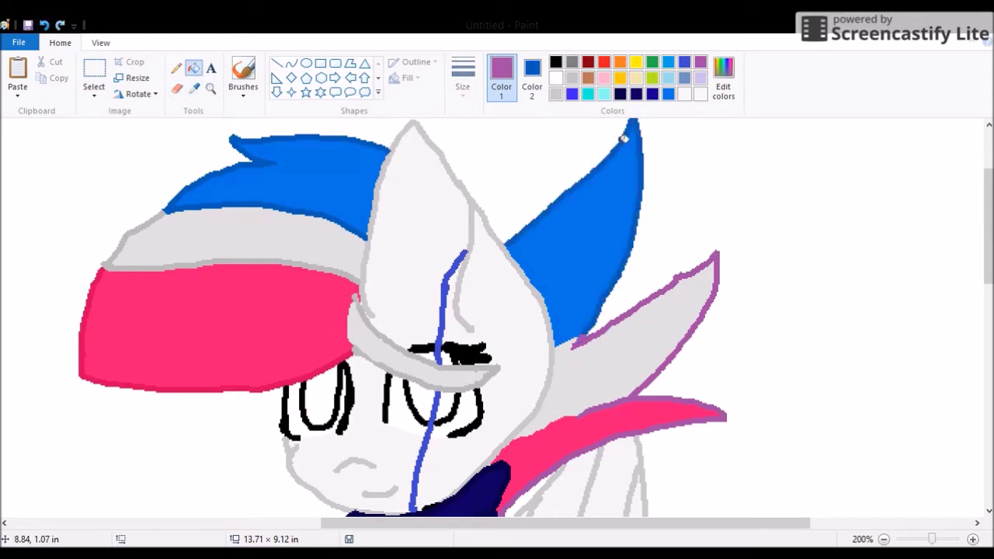
{"action": "left_click", "coordinate": [193, 68]}
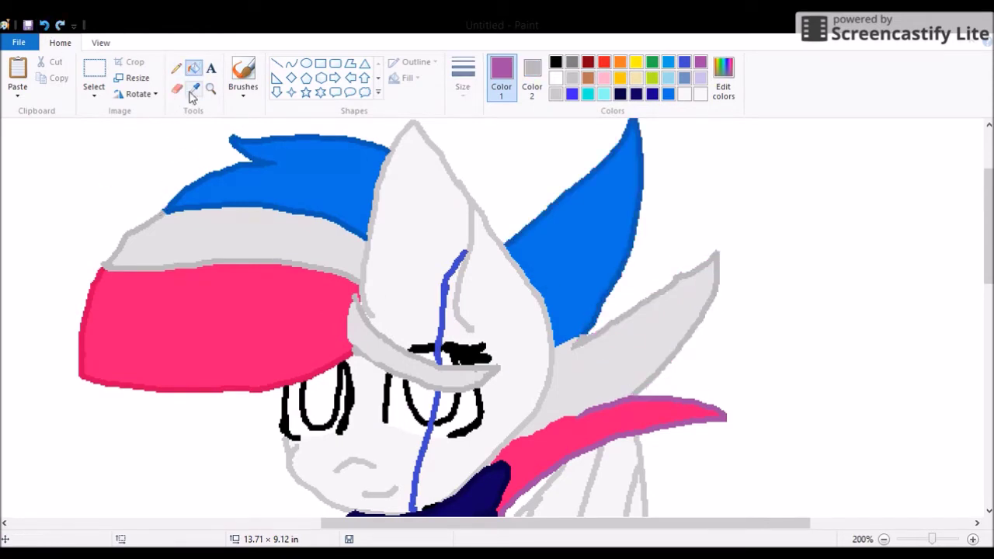
{"action": "scroll", "coordinate": [533, 307], "scroll_direction": "down", "scroll_amount": 5}
{"action": "scroll", "coordinate": [533, 306], "scroll_direction": "up", "scroll_amount": 5}
{"action": "right_click", "coordinate": [590, 233]}
{"action": "scroll", "coordinate": [841, 333], "scroll_direction": "down", "scroll_amount": 8}
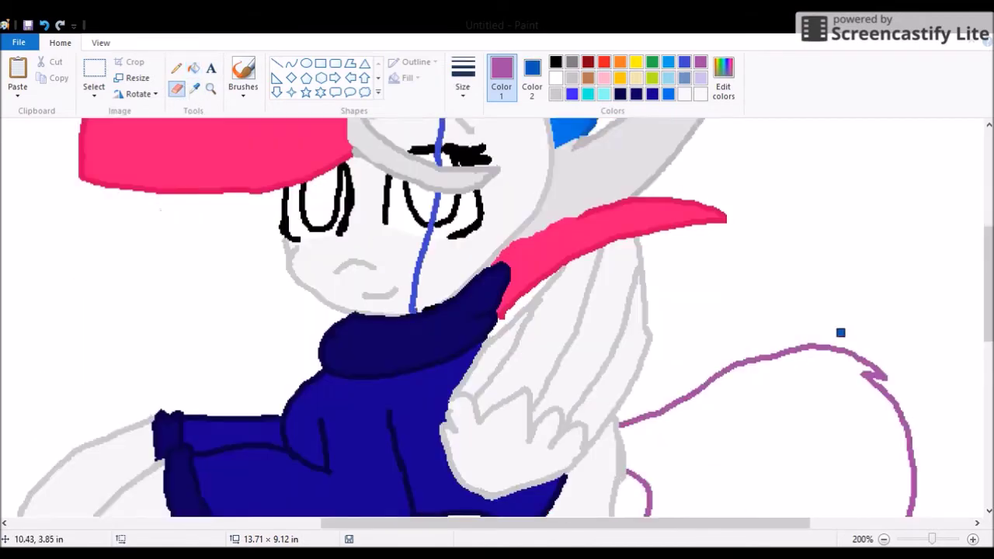
Step: Separate the tail's purple outline into sections and recolour the upper section dark blue
{"action": "scroll", "coordinate": [776, 379], "scroll_direction": "up", "scroll_amount": 3}
{"action": "scroll", "coordinate": [677, 466], "scroll_direction": "right", "scroll_amount": 3}
{"action": "scroll", "coordinate": [677, 466], "scroll_direction": "down", "scroll_amount": 1}
{"action": "left_click_drag", "start_coordinate": [577, 355], "coordinate": [581, 422]}
{"action": "scroll", "coordinate": [466, 304], "scroll_direction": "up", "scroll_amount": 1}
{"action": "left_click", "coordinate": [194, 69]}
{"action": "right_click", "coordinate": [689, 273]}
{"action": "scroll", "coordinate": [690, 274], "scroll_direction": "up", "scroll_amount": 4}
{"action": "left_click", "coordinate": [193, 88]}
{"action": "scroll", "coordinate": [495, 340], "scroll_direction": "down", "scroll_amount": 6}
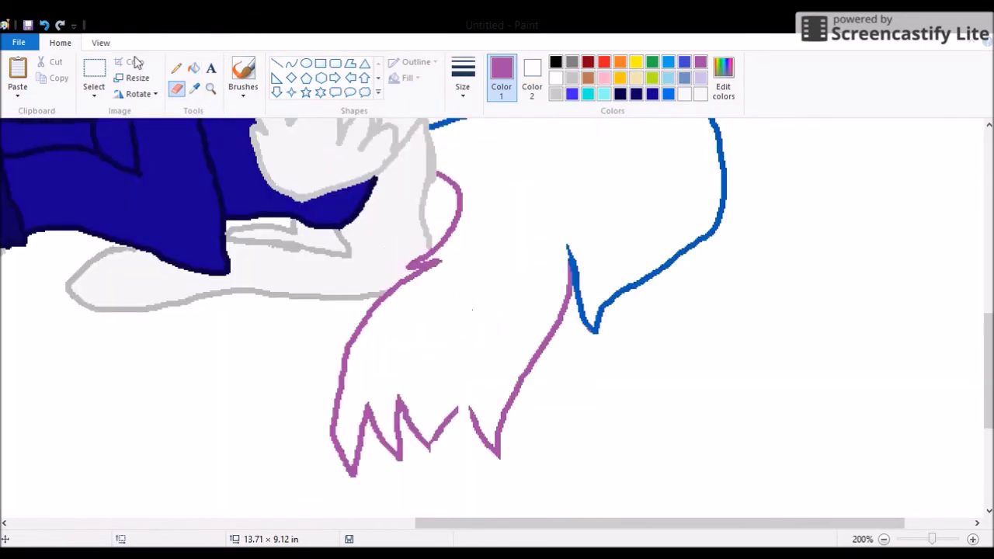
Step: Recolour the tail's middle outline section grey and its lower section crimson
{"action": "right_click", "coordinate": [466, 404]}
{"action": "scroll", "coordinate": [466, 404], "scroll_direction": "up", "scroll_amount": 3}
{"action": "right_click", "coordinate": [404, 239]}
{"action": "scroll", "coordinate": [502, 238], "scroll_direction": "down", "scroll_amount": 8}
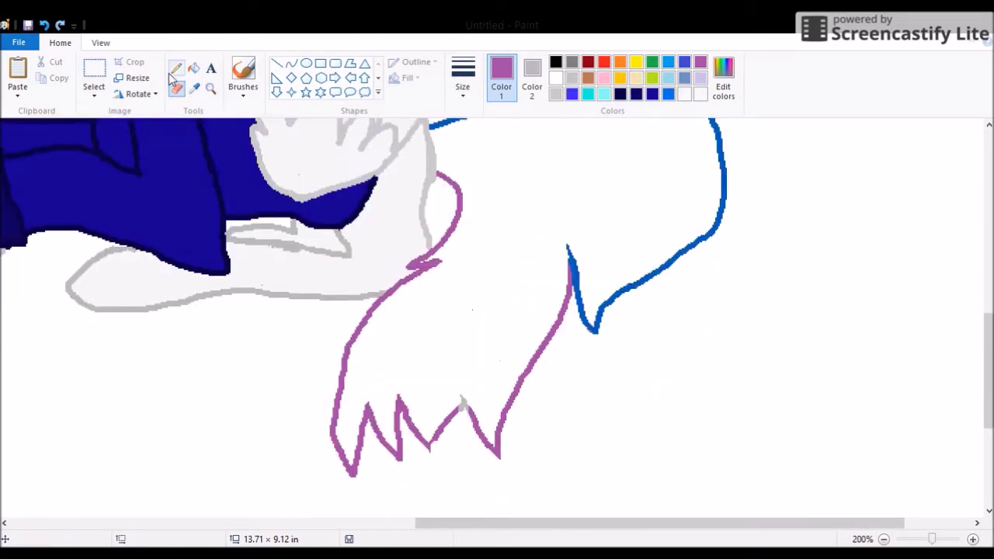
{"action": "left_click", "coordinate": [177, 87]}
{"action": "scroll", "coordinate": [497, 311], "scroll_direction": "up", "scroll_amount": 4}
{"action": "scroll", "coordinate": [533, 224], "scroll_direction": "down", "scroll_amount": 6}
{"action": "left_click", "coordinate": [193, 68]}
{"action": "right_click", "coordinate": [340, 365]}
{"action": "left_click", "coordinate": [177, 87]}
{"action": "scroll", "coordinate": [483, 261], "scroll_direction": "up", "scroll_amount": 5}
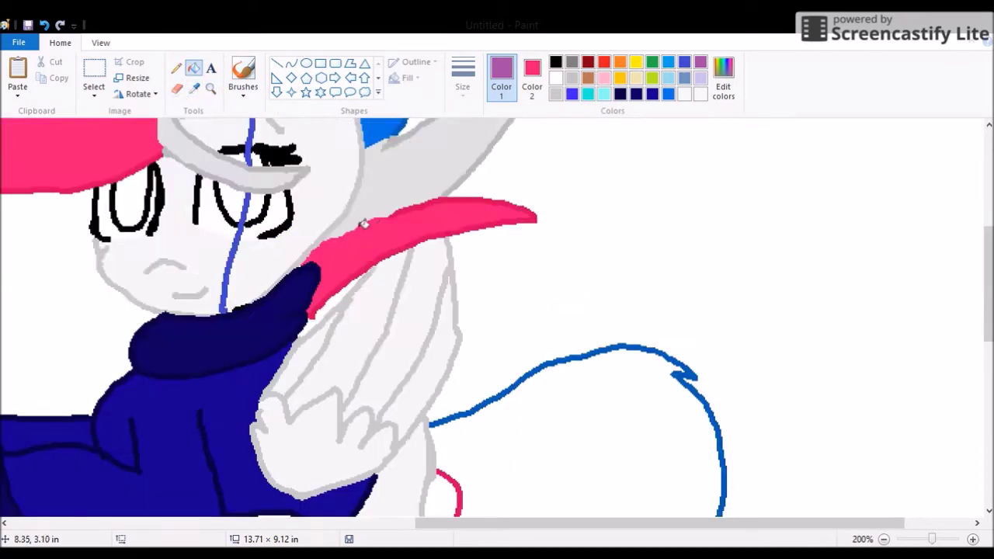
Step: Divide the tail into three bands and fill the upper one bright blue and the lower one pink
{"action": "scroll", "coordinate": [483, 261], "scroll_direction": "down", "scroll_amount": 5}
{"action": "mouse_move", "coordinate": [437, 155]}
{"action": "left_mouse_down"}
{"action": "mouse_move", "coordinate": [453, 404]}
{"action": "mouse_move", "coordinate": [418, 243]}
{"action": "left_mouse_up"}
{"action": "scroll", "coordinate": [417, 242], "scroll_direction": "up", "scroll_amount": 5}
{"action": "scroll", "coordinate": [417, 242], "scroll_direction": "down", "scroll_amount": 5}
{"action": "right_click", "coordinate": [668, 62]}
{"action": "scroll", "coordinate": [404, 295], "scroll_direction": "up", "scroll_amount": 5}
{"action": "scroll", "coordinate": [397, 305], "scroll_direction": "down", "scroll_amount": 4}
{"action": "left_click_drag", "start_coordinate": [398, 305], "coordinate": [645, 272]}
{"action": "scroll", "coordinate": [645, 272], "scroll_direction": "down", "scroll_amount": 3}
{"action": "scroll", "coordinate": [544, 272], "scroll_direction": "up", "scroll_amount": 3}
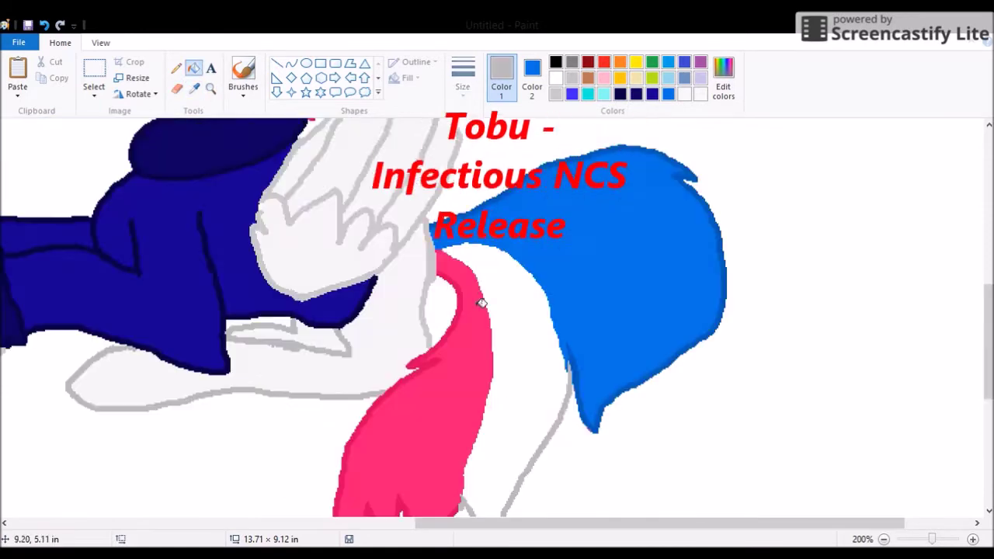
Step: Sample the light grey hair colour and fill the tail's middle band with it
{"action": "left_click", "coordinate": [194, 88]}
{"action": "scroll", "coordinate": [347, 202], "scroll_direction": "up", "scroll_amount": 5}
{"action": "scroll", "coordinate": [348, 202], "scroll_direction": "down", "scroll_amount": 2}
{"action": "scroll", "coordinate": [347, 202], "scroll_direction": "up", "scroll_amount": 1}
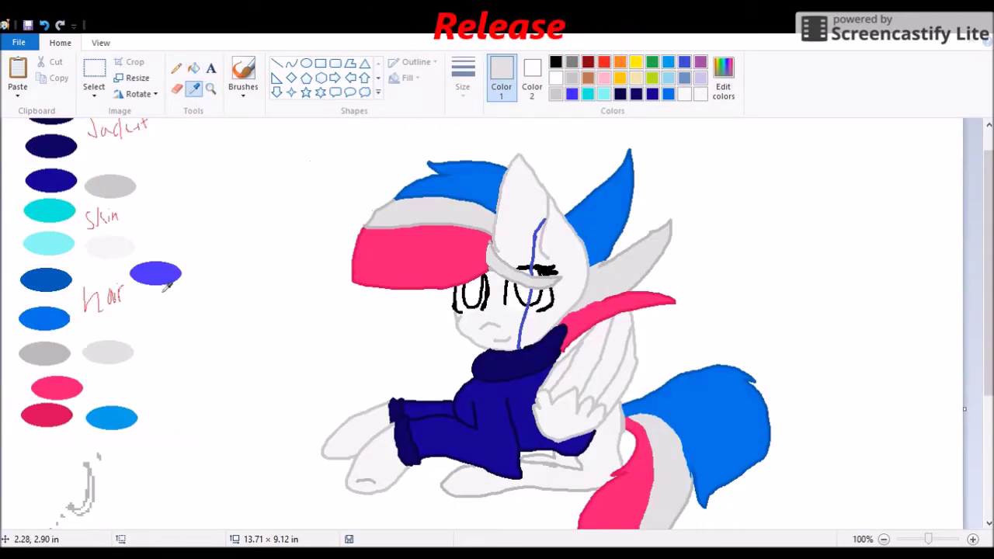
Step: Sample the blue-violet swatch and fill both irises with it
{"action": "left_click", "coordinate": [210, 88]}
{"action": "left_click", "coordinate": [377, 378]}
{"action": "left_click", "coordinate": [377, 378]}
{"action": "left_click", "coordinate": [144, 358]}
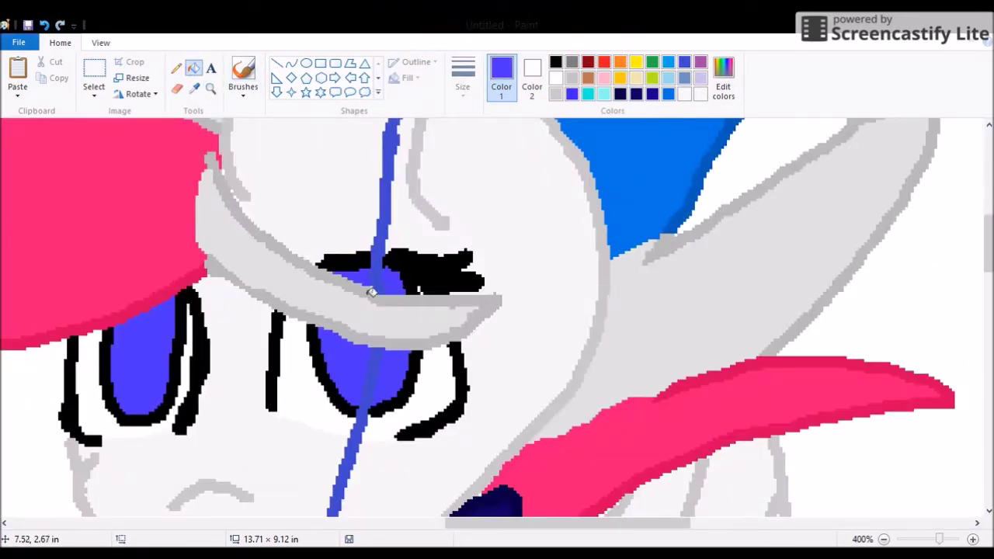
Step: Draw a black oval pupil about 0.16 × 0.26 in inside the left iris and fill it black
{"action": "scroll", "coordinate": [373, 303], "scroll_direction": "down", "scroll_amount": 2}
{"action": "left_click", "coordinate": [210, 88]}
{"action": "left_click", "coordinate": [144, 264]}
{"action": "left_click", "coordinate": [556, 62]}
{"action": "left_click", "coordinate": [306, 63]}
{"action": "left_click_drag", "start_coordinate": [355, 254], "coordinate": [422, 355]}
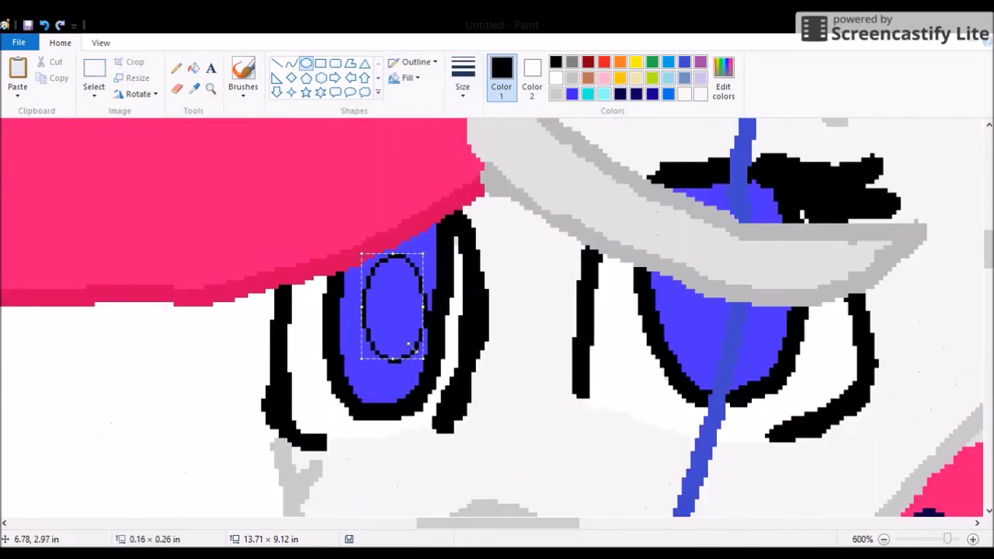
{"action": "left_click", "coordinate": [194, 67]}
{"action": "left_click", "coordinate": [381, 307]}
Step: Separate the iris outlines from the eyelashes with thin blue-violet lines and recolour those outlines blue-violet
{"action": "left_click", "coordinate": [416, 241]}
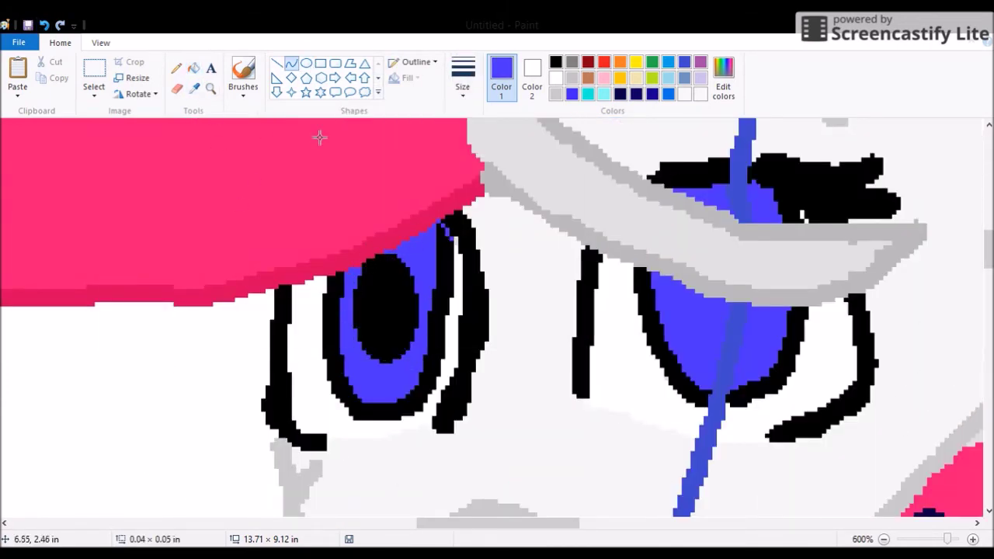
{"action": "left_click", "coordinate": [443, 327]}
{"action": "left_click", "coordinate": [645, 326]}
{"action": "left_click", "coordinate": [797, 342]}
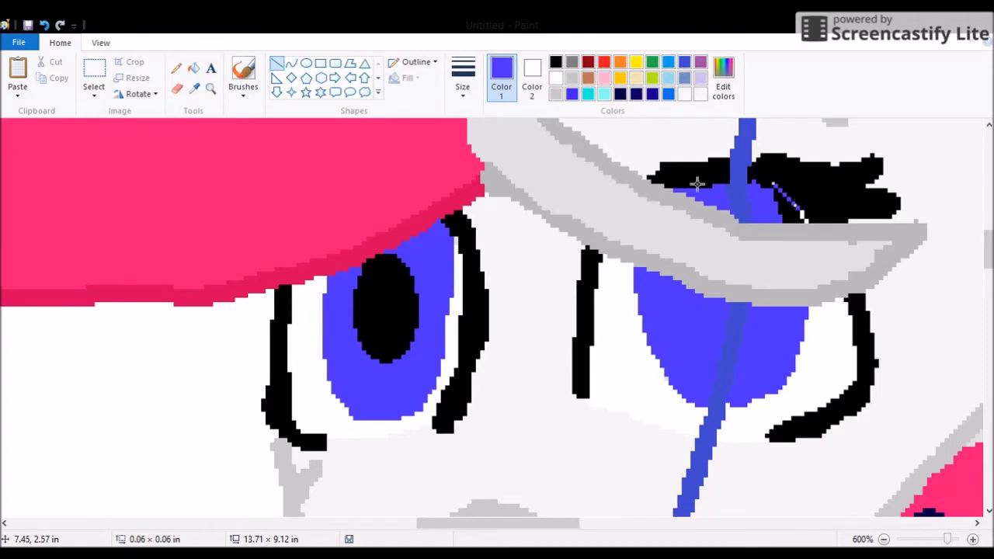
Step: Draw a black oval pupil about 0.27 × 0.37 in over the right iris and fill its lower part black
{"action": "left_click", "coordinate": [306, 63]}
{"action": "left_click_drag", "start_coordinate": [676, 195], "coordinate": [788, 351]}
{"action": "left_click_drag", "start_coordinate": [730, 272], "coordinate": [730, 281]}
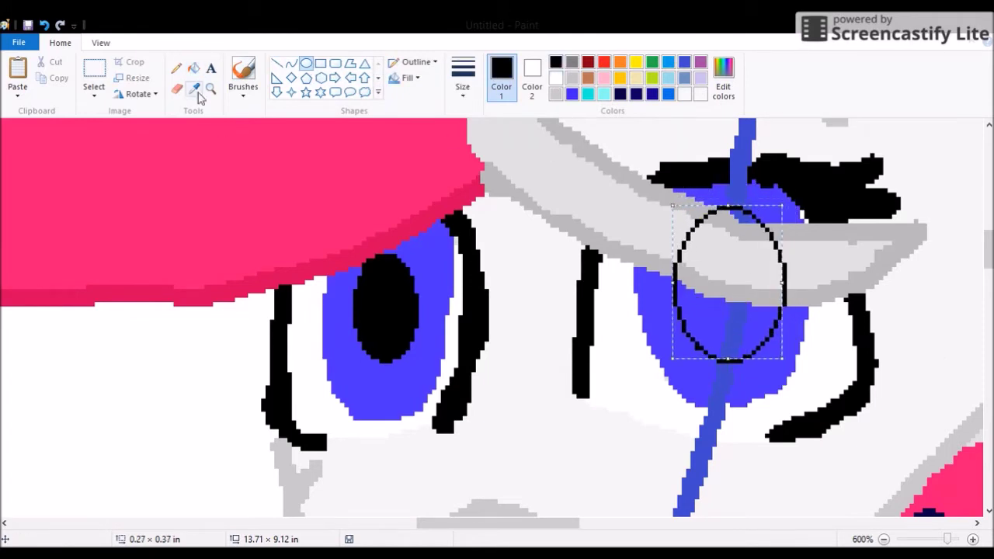
{"action": "left_click", "coordinate": [194, 68]}
{"action": "left_click", "coordinate": [699, 326]}
{"action": "left_click", "coordinate": [762, 327]}
Step: Sample the fringe strand's grey outline colour and redraw its edges where the right pupil crosses them
{"action": "left_click", "coordinate": [194, 88]}
{"action": "left_click", "coordinate": [816, 233]}
{"action": "left_click_drag", "start_coordinate": [703, 222], "coordinate": [769, 233]}
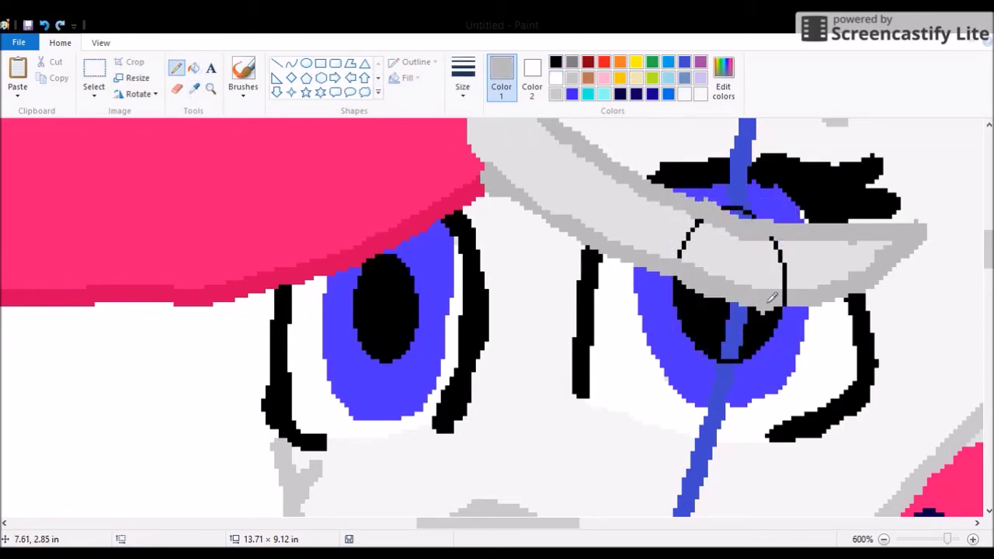
Step: Fill the upper right iris blue-violet and cover the pupil lines crossing the fringe strand with the strand's light grey
{"action": "left_click", "coordinate": [194, 67]}
{"action": "left_click", "coordinate": [754, 203]}
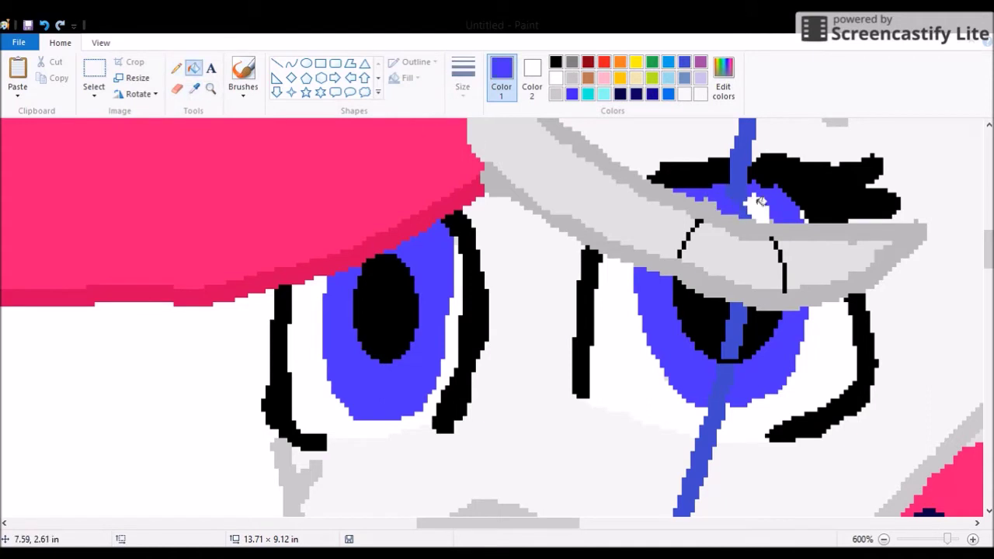
{"action": "left_click", "coordinate": [176, 67]}
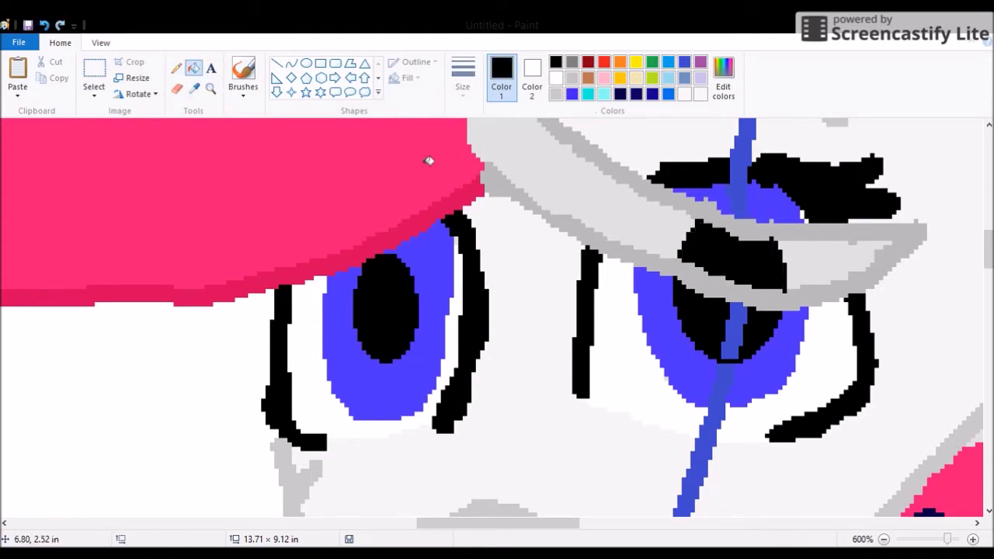
{"action": "key", "text": "ctrl+z"}
{"action": "left_click", "coordinate": [194, 87]}
{"action": "left_click", "coordinate": [604, 186]}
Step: Shade the left iris's upper part darker blue using arcs about 0.29 × 0.12 in, and repaint the crossed pupil area black
{"action": "scroll", "coordinate": [622, 171], "scroll_direction": "down", "scroll_amount": 2}
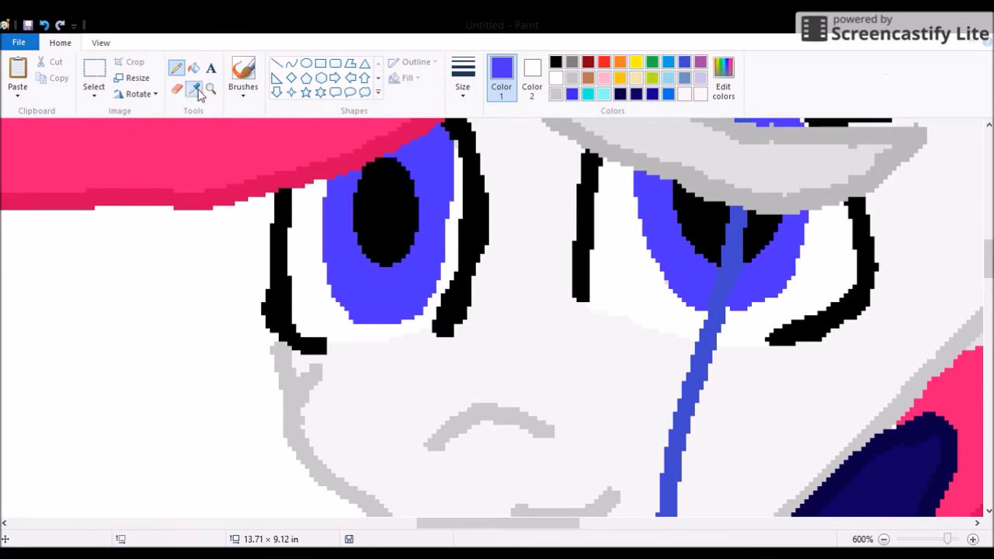
{"action": "left_click_drag", "start_coordinate": [384, 224], "coordinate": [385, 195]}
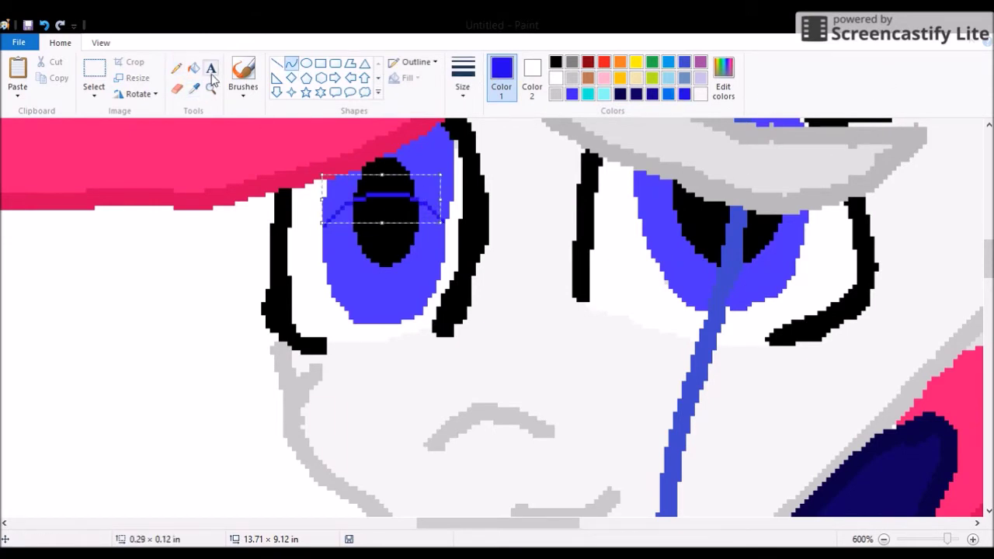
{"action": "scroll", "coordinate": [466, 175], "scroll_direction": "up", "scroll_amount": 2}
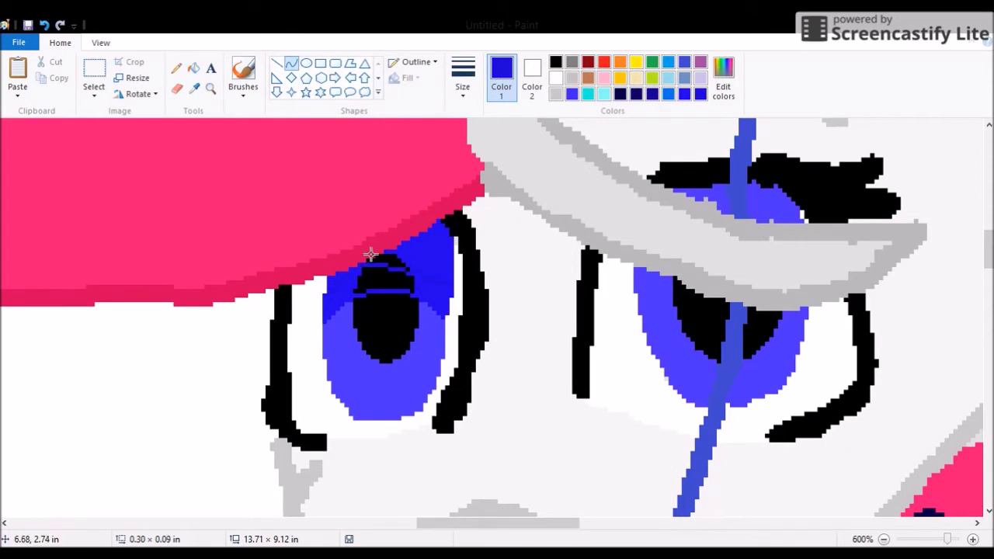
{"action": "left_click", "coordinate": [193, 68]}
{"action": "left_click", "coordinate": [277, 63]}
{"action": "left_click", "coordinate": [555, 61]}
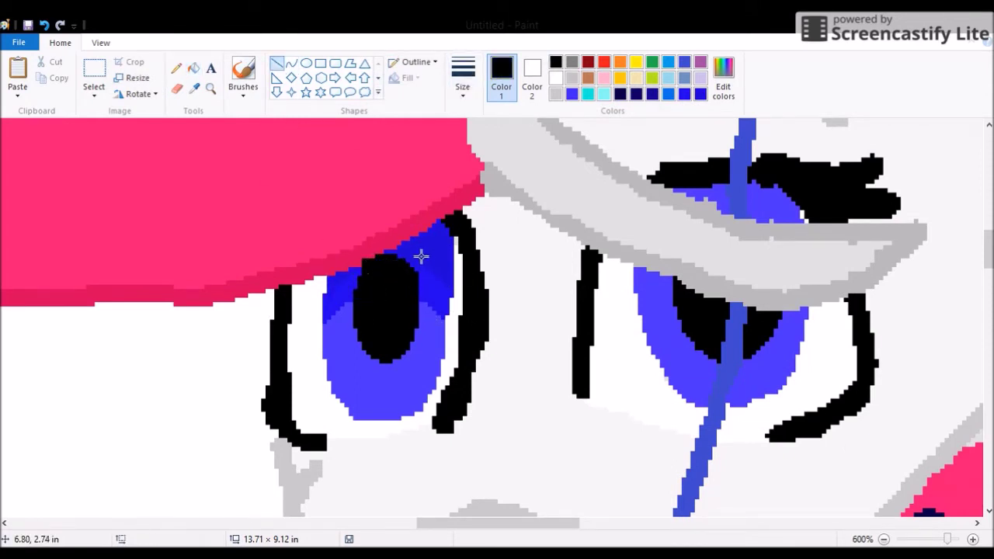
Step: Add lighter blue-violet bands to the lower left iris using arcs about 0.26 × 0.09 in, and refill the pupil black
{"action": "left_click_drag", "start_coordinate": [331, 341], "coordinate": [436, 340]}
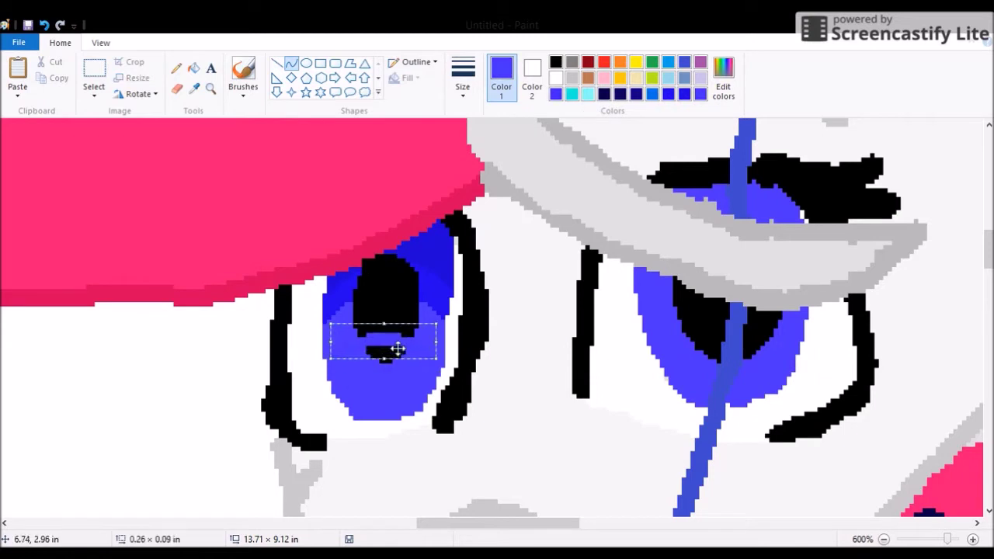
{"action": "left_click", "coordinate": [194, 68]}
{"action": "left_click", "coordinate": [380, 400]}
{"action": "left_click", "coordinate": [177, 68]}
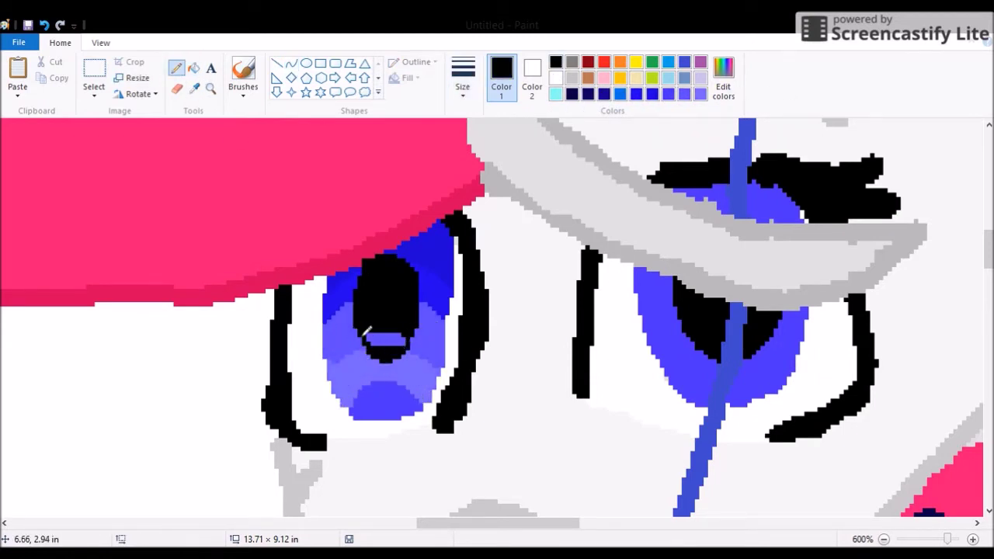
{"action": "left_click", "coordinate": [194, 68]}
{"action": "left_click", "coordinate": [556, 62]}
{"action": "left_click", "coordinate": [386, 339]}
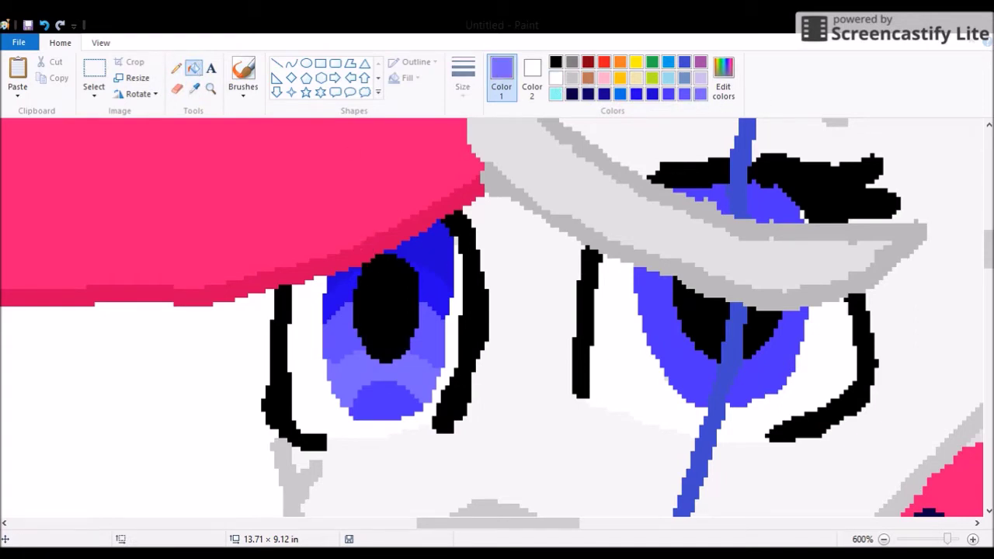
Step: Paint a pale lavender patch across the bottom of the left iris and add short, lighter lavender streaks around its pupil
{"action": "left_click", "coordinate": [701, 94]}
{"action": "left_click", "coordinate": [176, 68]}
{"action": "left_click_drag", "start_coordinate": [342, 385], "coordinate": [402, 386]}
{"action": "left_click", "coordinate": [700, 94]}
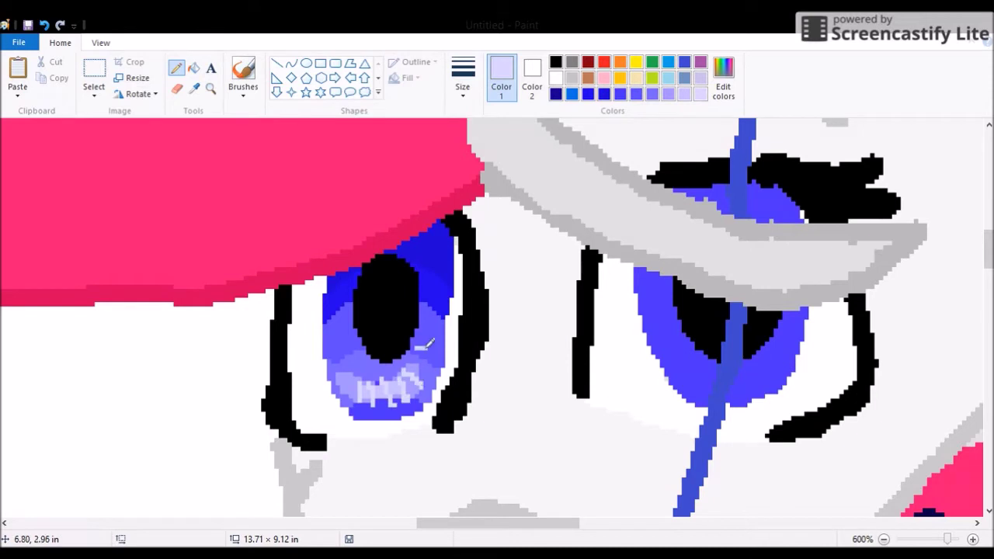
Step: Shade the right iris dark blue at its upper part and lighter blue-violet in its middle with colours sampled from the eyes
{"action": "left_click", "coordinate": [194, 88]}
{"action": "left_click", "coordinate": [776, 212]}
{"action": "left_click", "coordinate": [193, 68]}
{"action": "left_click", "coordinate": [194, 88]}
{"action": "left_click", "coordinate": [625, 320]}
{"action": "left_click", "coordinate": [785, 336]}
{"action": "left_click", "coordinate": [194, 87]}
{"action": "left_click", "coordinate": [779, 320]}
{"action": "left_click", "coordinate": [660, 340]}
Step: Paint the paler blue-violet band across the lower right iris and clean up its lower edge
{"action": "left_click", "coordinate": [194, 88]}
{"action": "right_click", "coordinate": [777, 389]}
{"action": "right_click", "coordinate": [788, 393]}
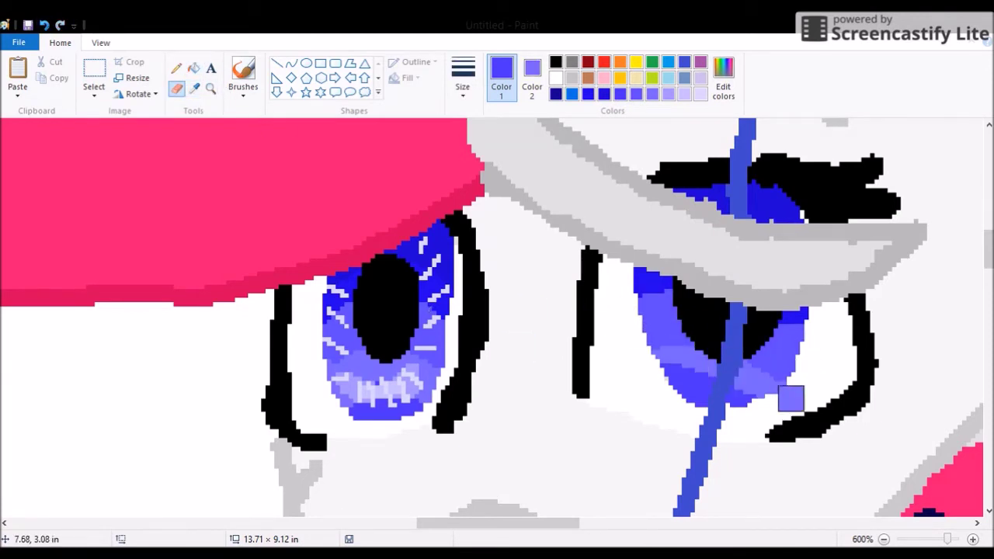
{"action": "left_click", "coordinate": [194, 88]}
{"action": "left_click", "coordinate": [684, 373]}
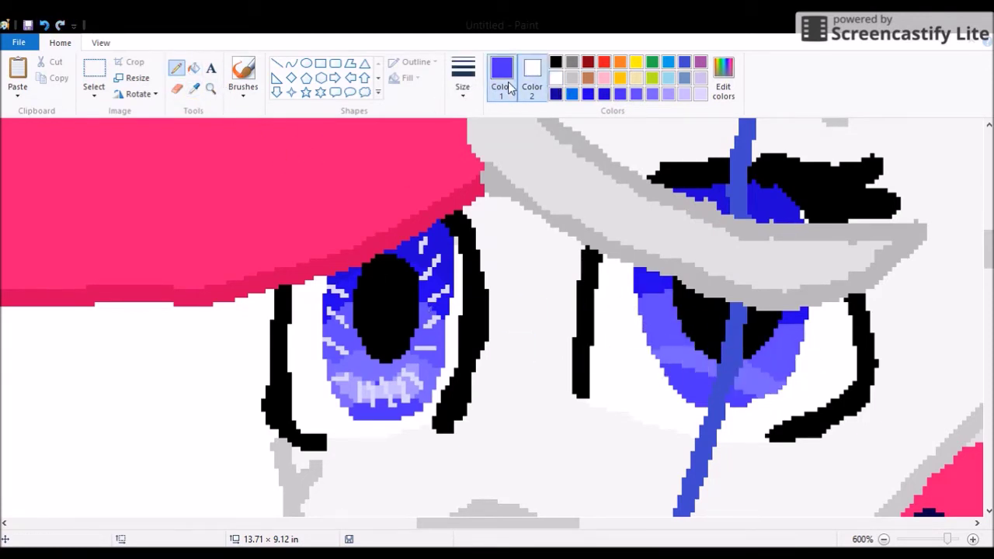
Step: Add pale lavender patches and short light streaks around the right iris, sampling the left eye's highlight colour
{"action": "left_click", "coordinate": [194, 88]}
{"action": "left_click", "coordinate": [668, 358]}
{"action": "mouse_move", "coordinate": [660, 353]}
{"action": "left_mouse_down"}
{"action": "mouse_move", "coordinate": [706, 373]}
{"action": "mouse_move", "coordinate": [784, 365]}
{"action": "left_mouse_up"}
{"action": "left_click", "coordinate": [194, 88]}
{"action": "left_click", "coordinate": [365, 385]}
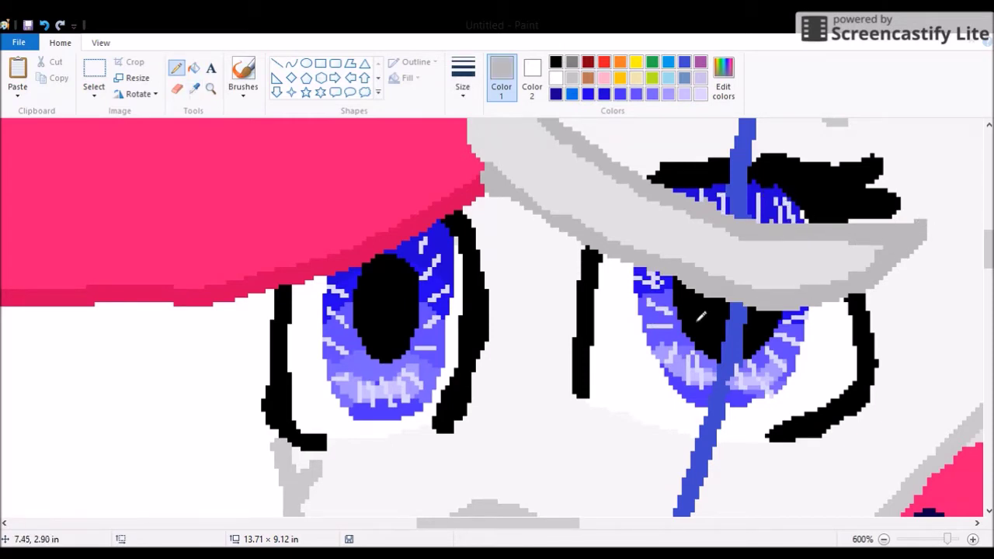
Step: Draw white oval highlights beside both pupils and low in the left iris, and fill them white
{"action": "left_click", "coordinate": [555, 78]}
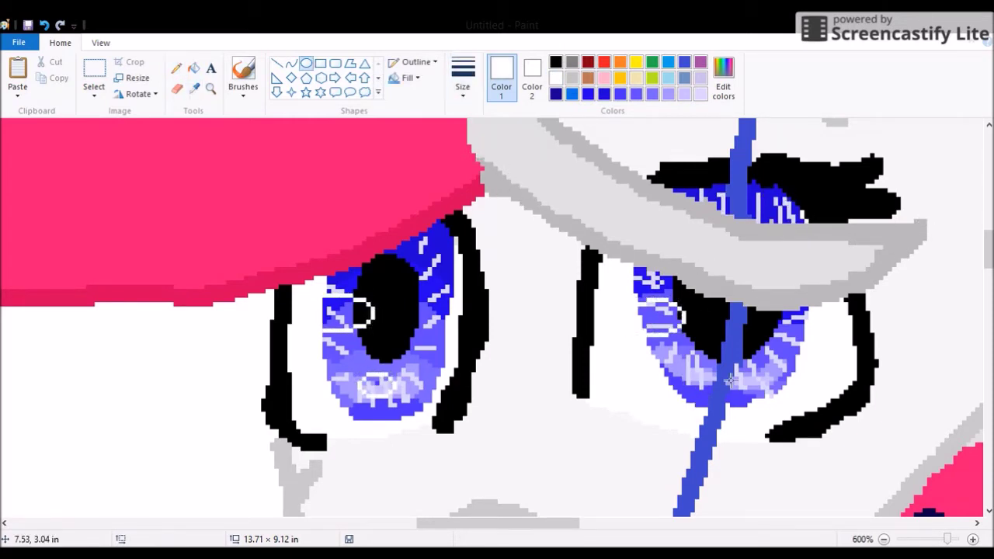
{"action": "left_click", "coordinate": [194, 68]}
{"action": "left_click", "coordinate": [176, 68]}
Step: Draw shadow curves below the left eye and along the muzzle's left edge, and fill the enclosed shadow light grey
{"action": "scroll", "coordinate": [223, 118], "scroll_direction": "down", "scroll_amount": 3}
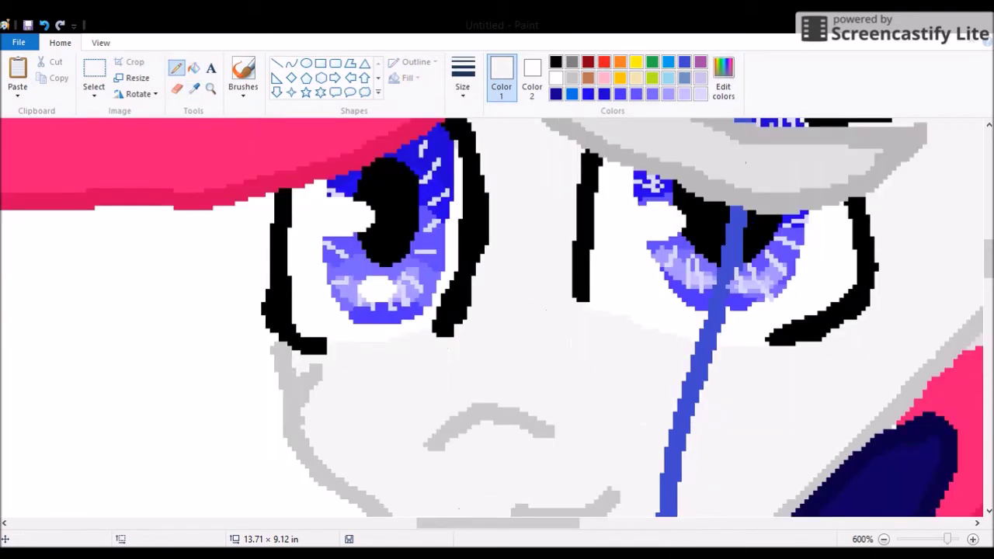
{"action": "left_click", "coordinate": [291, 63]}
{"action": "mouse_move", "coordinate": [478, 250]}
{"action": "left_mouse_down"}
{"action": "mouse_move", "coordinate": [559, 304]}
{"action": "mouse_move", "coordinate": [571, 353]}
{"action": "left_mouse_up"}
{"action": "left_click_drag", "start_coordinate": [524, 303], "coordinate": [533, 234]}
{"action": "left_click_drag", "start_coordinate": [320, 359], "coordinate": [440, 335]}
{"action": "left_click_drag", "start_coordinate": [358, 404], "coordinate": [353, 435]}
{"action": "left_click", "coordinate": [193, 67]}
{"action": "left_click", "coordinate": [494, 241]}
{"action": "left_click", "coordinate": [193, 88]}
{"action": "scroll", "coordinate": [437, 311], "scroll_direction": "down", "scroll_amount": 3}
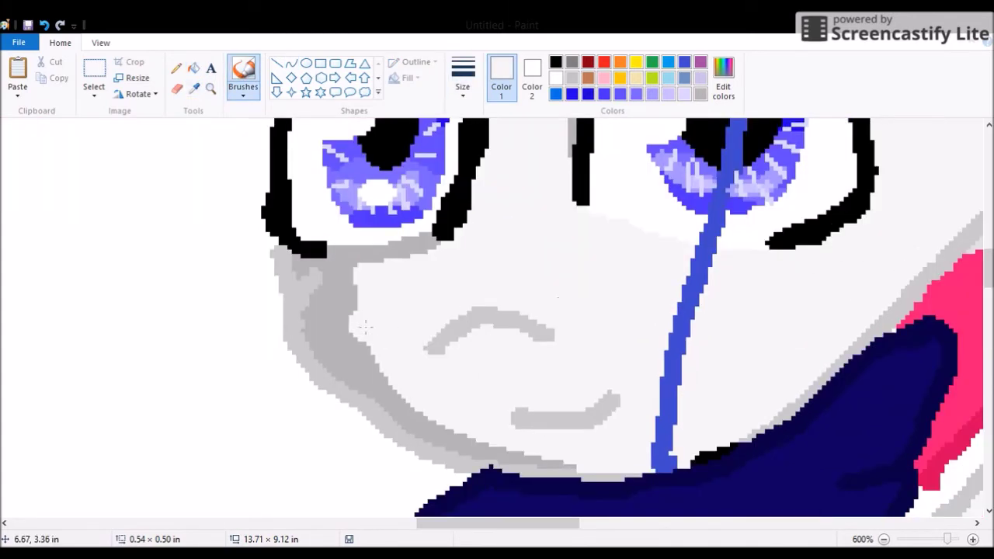
{"action": "left_click", "coordinate": [349, 317]}
Step: Draw shadow curves along the chin and down the right cheek, about 0.10 × 0.42 in, and fill the band light grey
{"action": "scroll", "coordinate": [466, 311], "scroll_direction": "up", "scroll_amount": 3}
{"action": "left_click", "coordinate": [291, 62]}
{"action": "scroll", "coordinate": [639, 313], "scroll_direction": "down", "scroll_amount": 5}
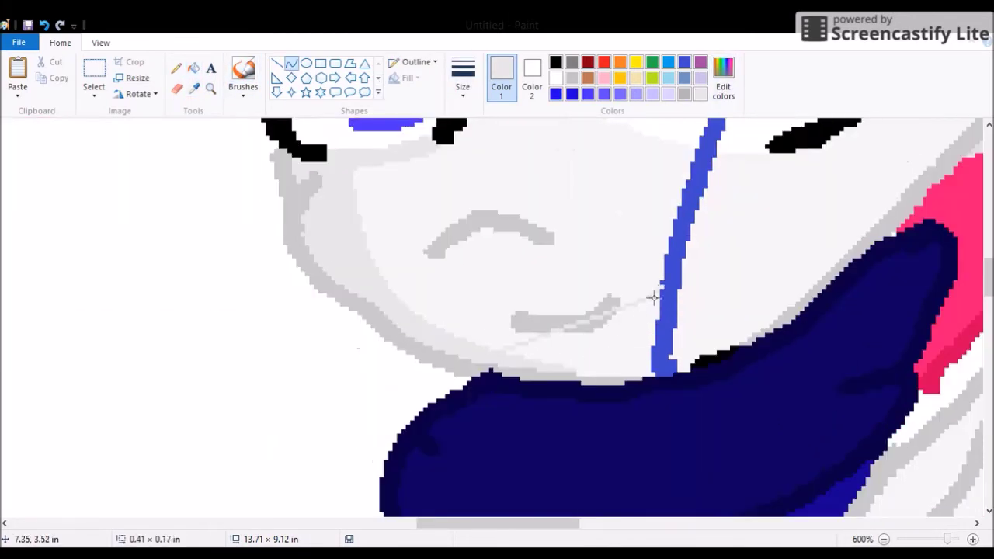
{"action": "scroll", "coordinate": [657, 355], "scroll_direction": "up", "scroll_amount": 5}
{"action": "scroll", "coordinate": [657, 355], "scroll_direction": "down", "scroll_amount": 2}
{"action": "left_click_drag", "start_coordinate": [677, 237], "coordinate": [639, 406]}
{"action": "left_click", "coordinate": [646, 286]}
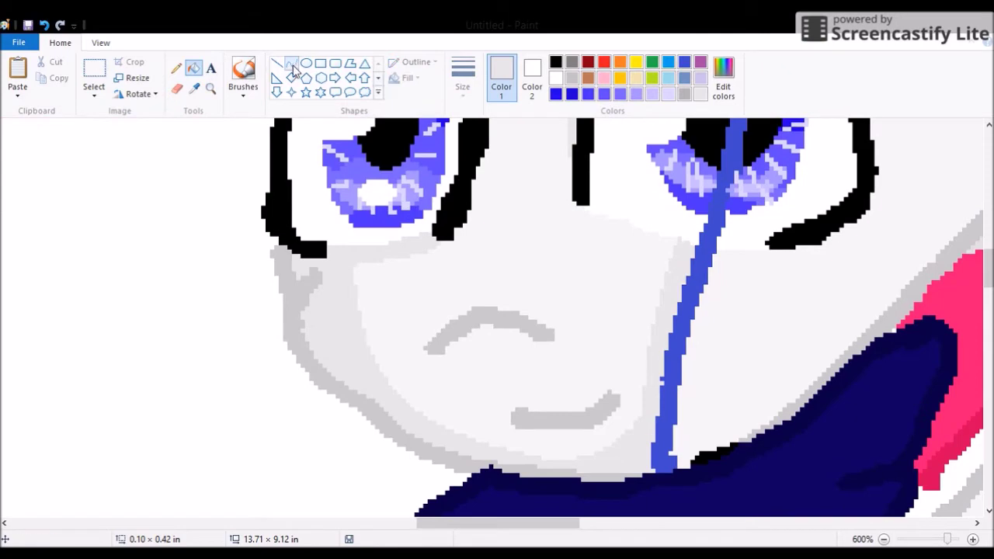
Step: Divide the face with curves past the nose and mouth, filling its right side light grey and the left muzzle the lighter body colour
{"action": "left_click_drag", "start_coordinate": [551, 336], "coordinate": [425, 345]}
{"action": "left_click", "coordinate": [487, 268]}
{"action": "scroll", "coordinate": [484, 373], "scroll_direction": "up", "scroll_amount": 3}
{"action": "mouse_move", "coordinate": [511, 156]}
{"action": "left_mouse_down"}
{"action": "mouse_move", "coordinate": [484, 389]}
{"action": "mouse_move", "coordinate": [529, 459]}
{"action": "left_mouse_up"}
{"action": "scroll", "coordinate": [484, 389], "scroll_direction": "down", "scroll_amount": 3}
{"action": "left_click", "coordinate": [194, 67]}
{"action": "left_click", "coordinate": [520, 313]}
{"action": "scroll", "coordinate": [521, 313], "scroll_direction": "down", "scroll_amount": 4}
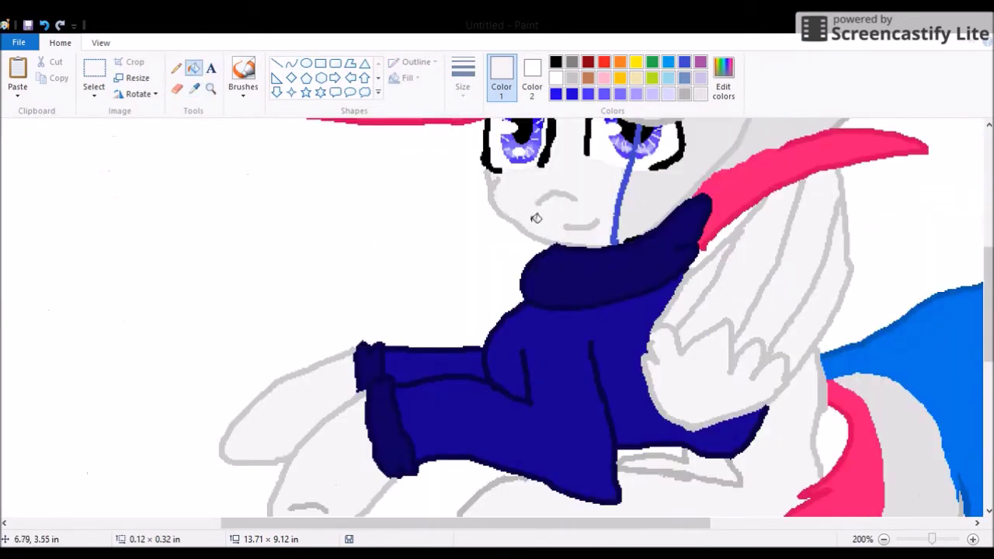
{"action": "left_click", "coordinate": [536, 218]}
Step: Draw shadow curves on the forelegs and fill the near foreleg's shadow beside the jacket cuff light grey
{"action": "left_click", "coordinate": [176, 88]}
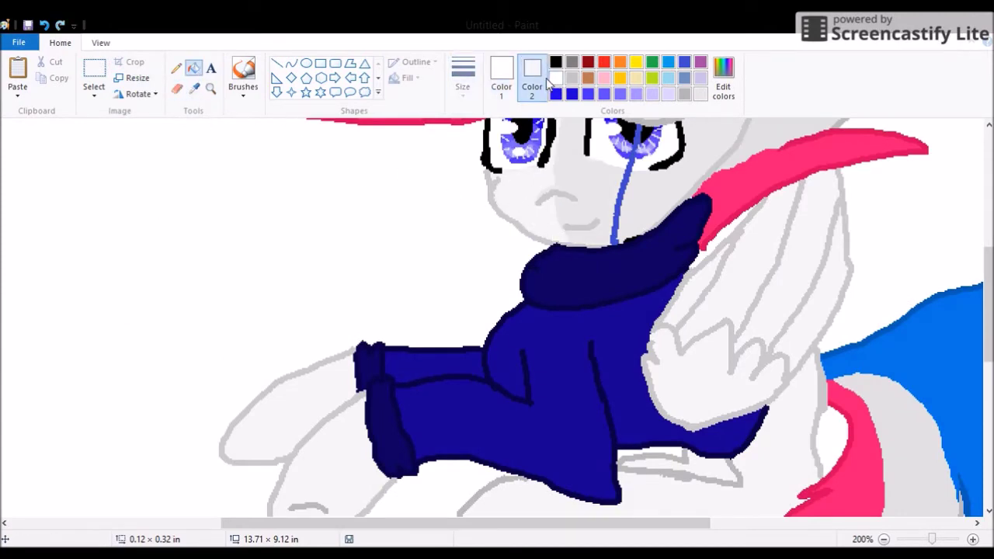
{"action": "left_click", "coordinate": [211, 88]}
{"action": "left_click", "coordinate": [544, 213]}
{"action": "scroll", "coordinate": [497, 256], "scroll_direction": "down", "scroll_amount": 5}
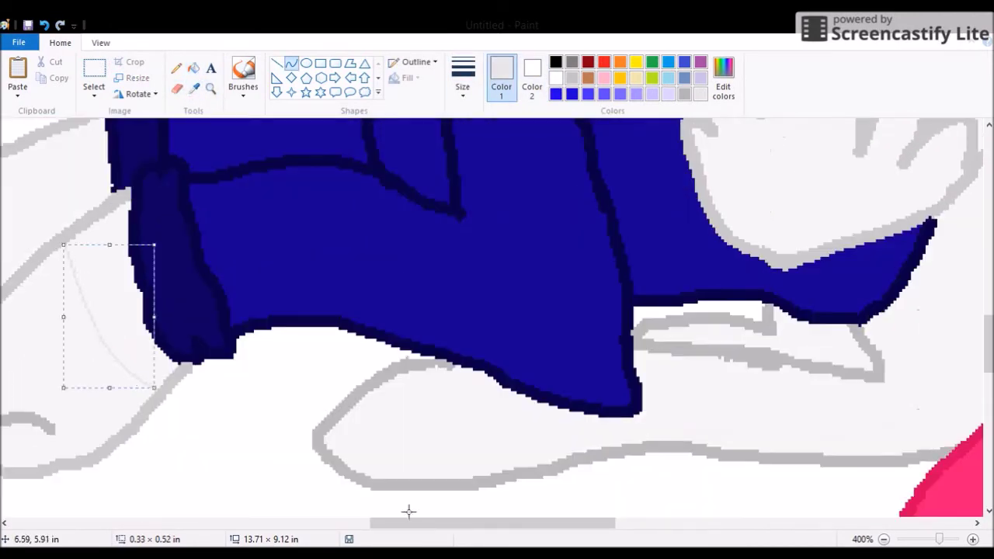
{"action": "scroll", "coordinate": [408, 512], "scroll_direction": "up", "scroll_amount": 3}
{"action": "scroll", "coordinate": [409, 511], "scroll_direction": "left", "scroll_amount": 3}
{"action": "left_click_drag", "start_coordinate": [419, 320], "coordinate": [293, 457]}
{"action": "left_click", "coordinate": [338, 162]}
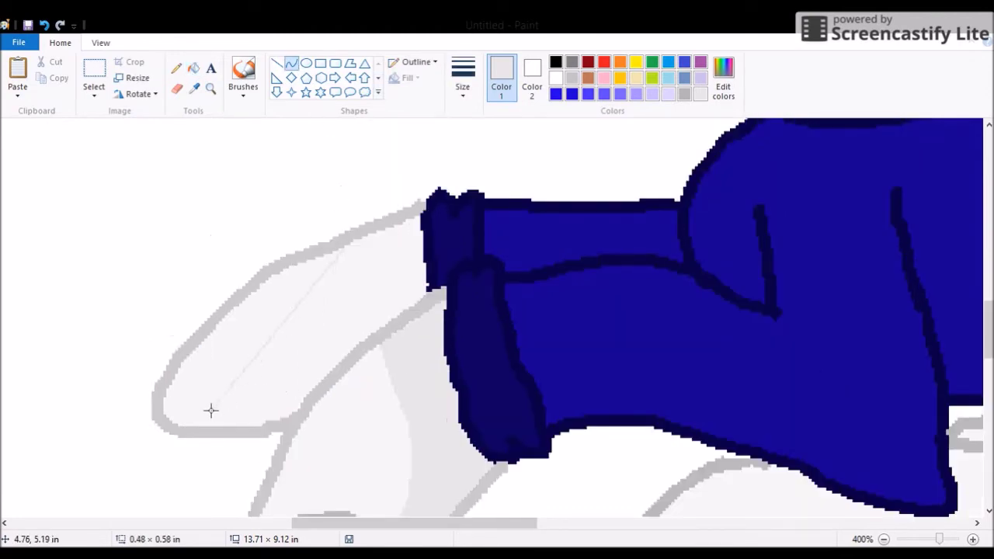
Step: Draw a shadow curve about 0.34 × 1.37 in down the pointed ear and forehead, and shade its right side and fringe edge light grey
{"action": "left_click", "coordinate": [211, 88]}
{"action": "right_click", "coordinate": [506, 303]}
{"action": "left_click", "coordinate": [505, 303]}
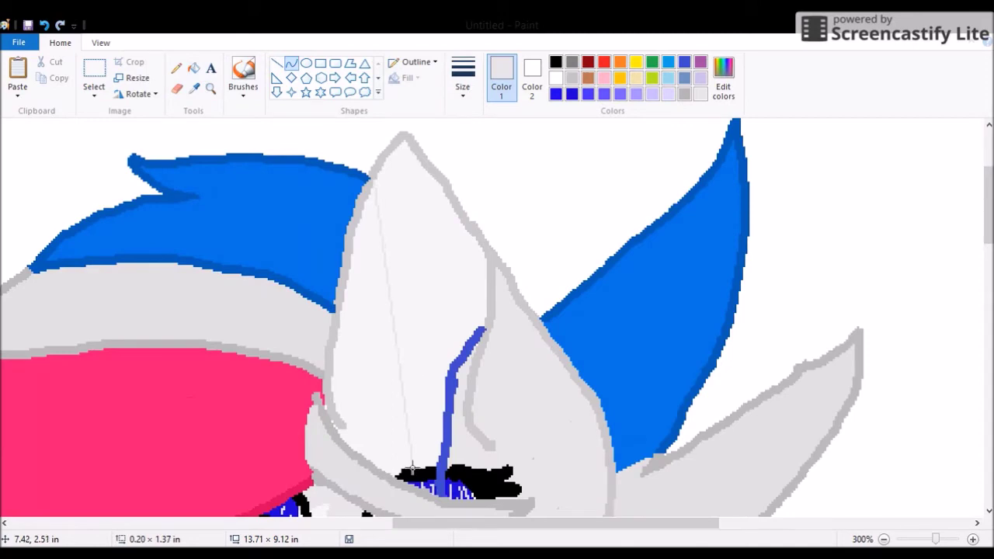
{"action": "left_click", "coordinate": [177, 69]}
{"action": "scroll", "coordinate": [497, 319], "scroll_direction": "down", "scroll_amount": 3}
{"action": "left_click", "coordinate": [177, 89]}
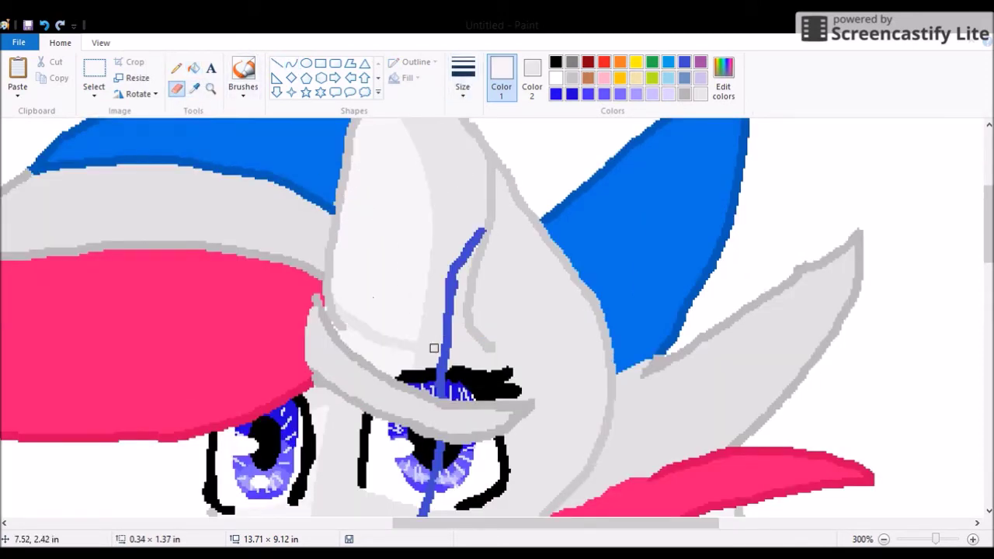
{"action": "scroll", "coordinate": [334, 226], "scroll_direction": "down", "scroll_amount": 3}
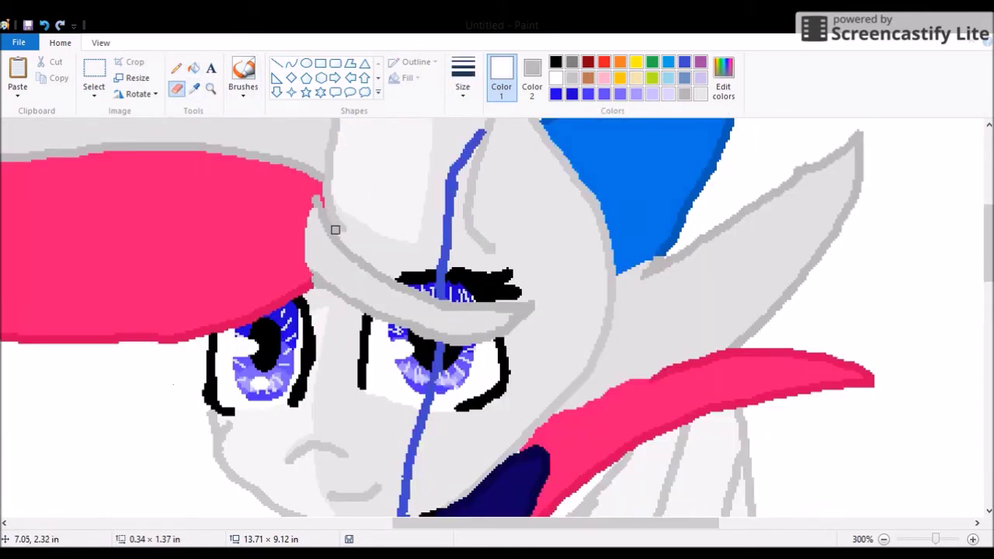
Step: Brush light grey shadows along the wing's outer edges, on the body behind it, and around the wing's lower rounded tip
{"action": "scroll", "coordinate": [438, 215], "scroll_direction": "down", "scroll_amount": 9}
{"action": "left_click", "coordinate": [290, 62]}
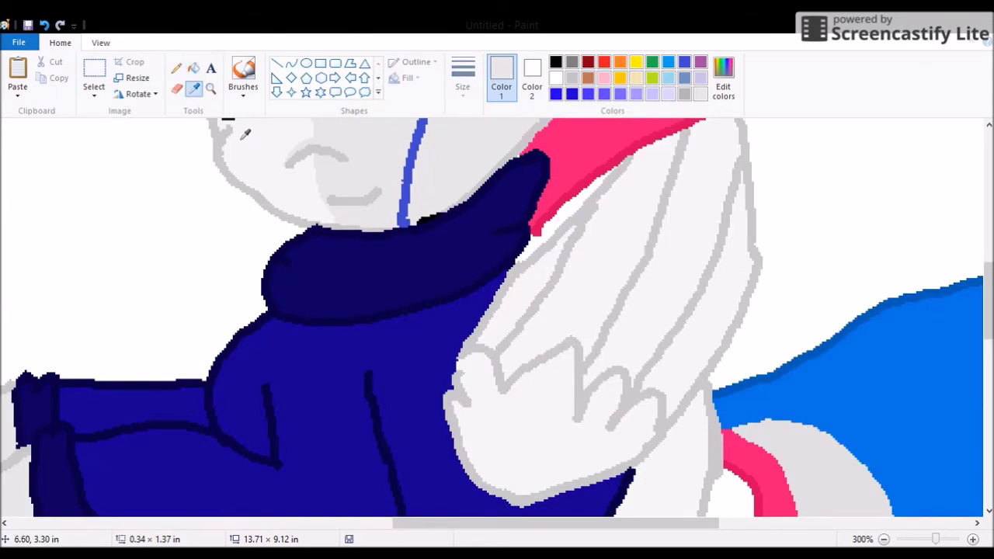
{"action": "left_click", "coordinate": [177, 89]}
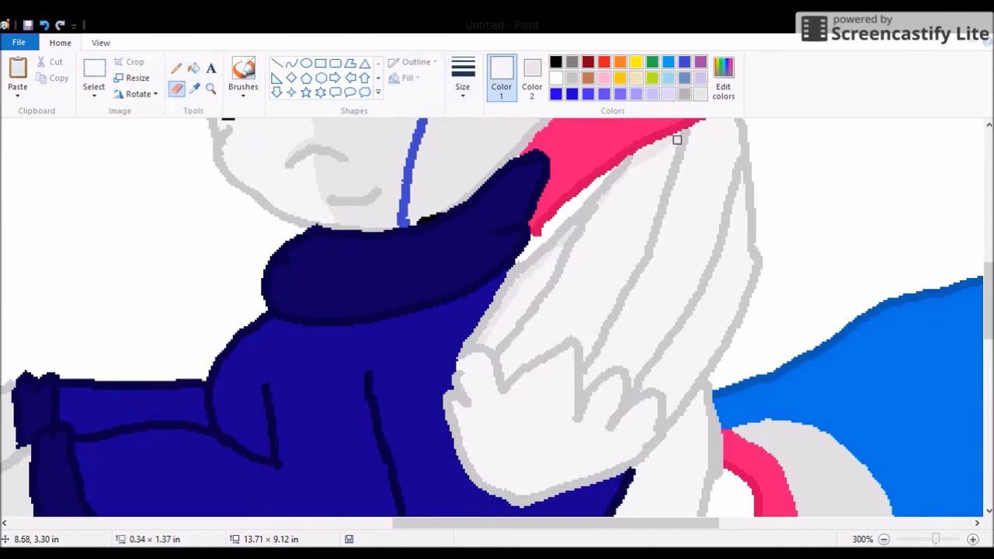
{"action": "scroll", "coordinate": [678, 140], "scroll_direction": "up", "scroll_amount": 3}
{"action": "scroll", "coordinate": [741, 335], "scroll_direction": "down", "scroll_amount": 3}
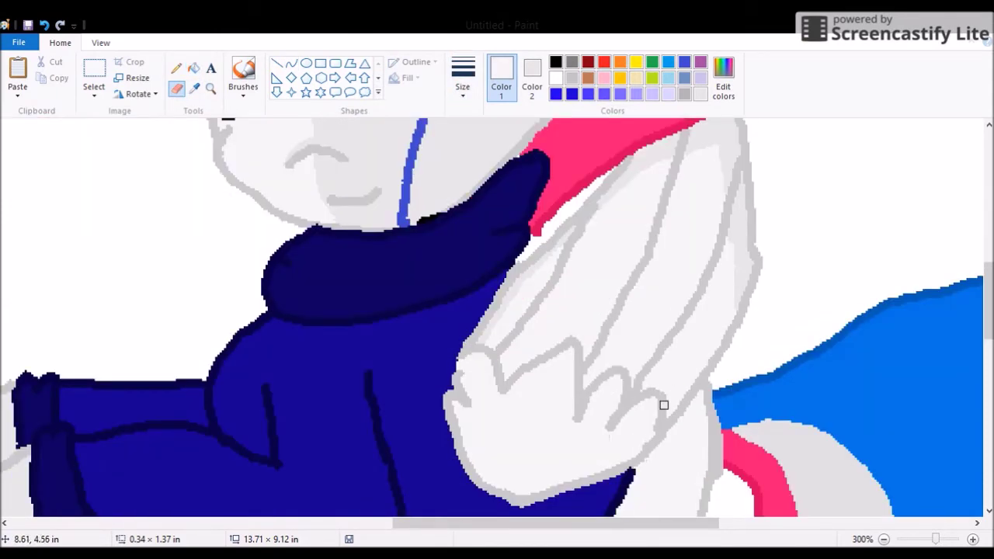
{"action": "scroll", "coordinate": [670, 412], "scroll_direction": "down", "scroll_amount": 3}
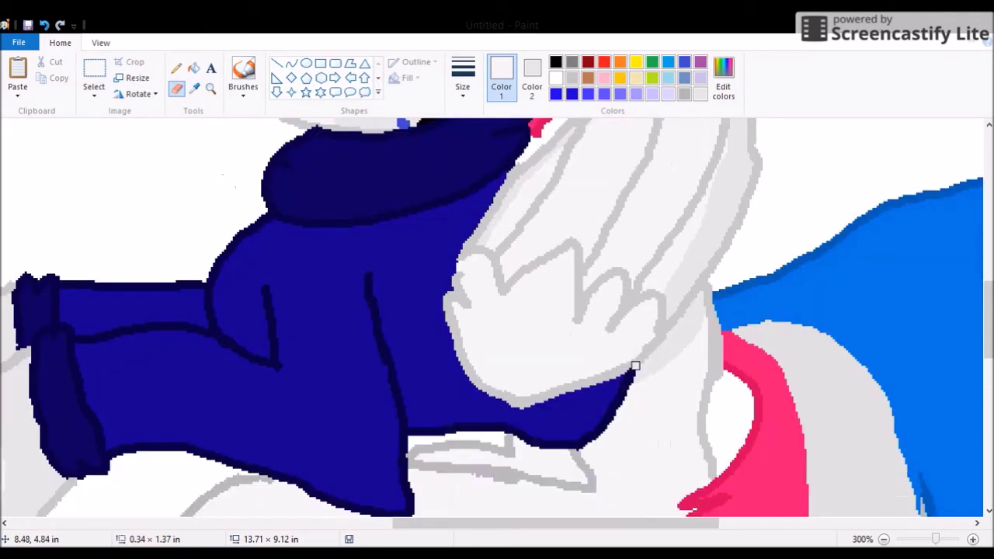
{"action": "left_click_drag", "start_coordinate": [581, 384], "coordinate": [469, 357]}
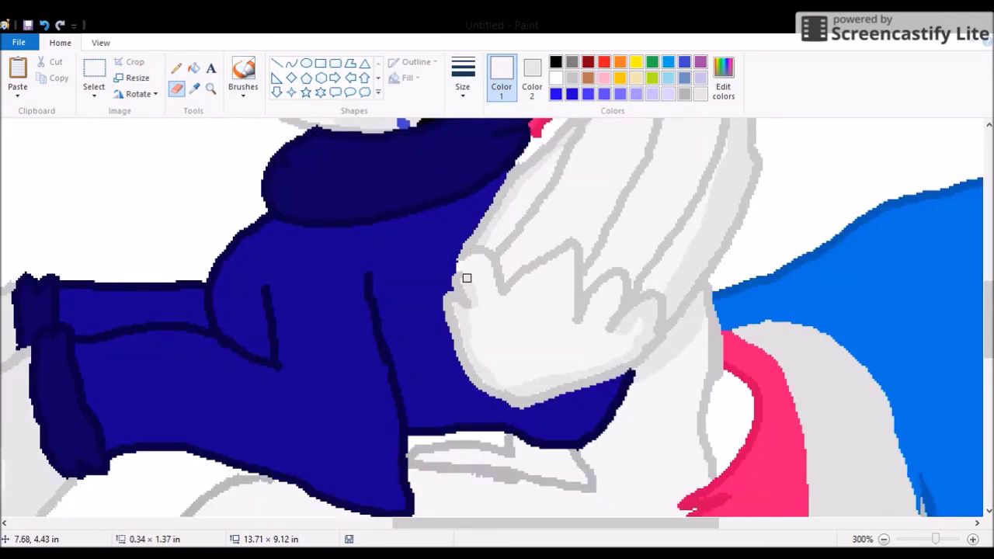
Step: Brush light grey shadows along the wing's feather lines and onto the body below the wing
{"action": "scroll", "coordinate": [570, 258], "scroll_direction": "up", "scroll_amount": 3}
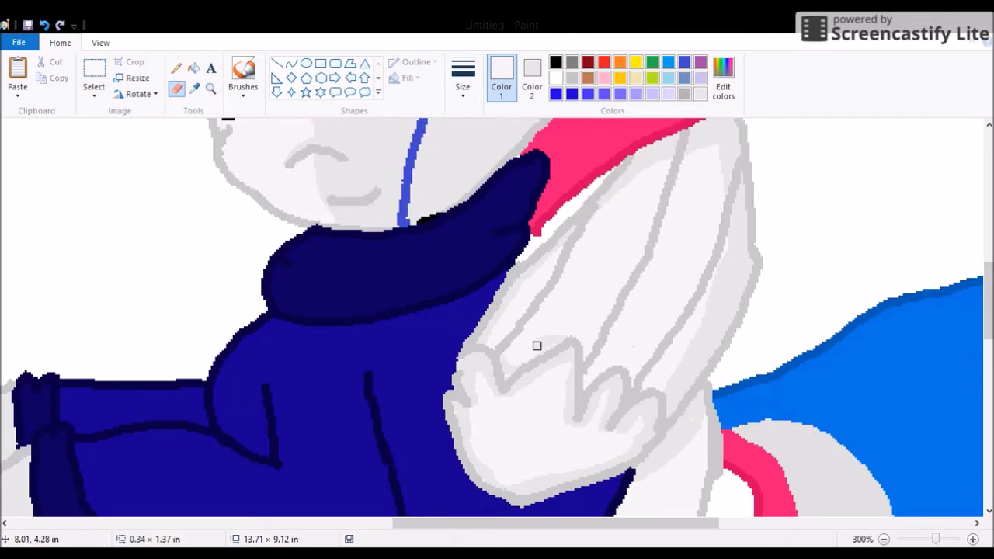
{"action": "mouse_move", "coordinate": [585, 355]}
{"action": "left_mouse_down"}
{"action": "mouse_move", "coordinate": [585, 382]}
{"action": "mouse_move", "coordinate": [622, 355]}
{"action": "mouse_move", "coordinate": [640, 364]}
{"action": "mouse_move", "coordinate": [660, 230]}
{"action": "mouse_move", "coordinate": [607, 217]}
{"action": "mouse_move", "coordinate": [515, 344]}
{"action": "left_mouse_up"}
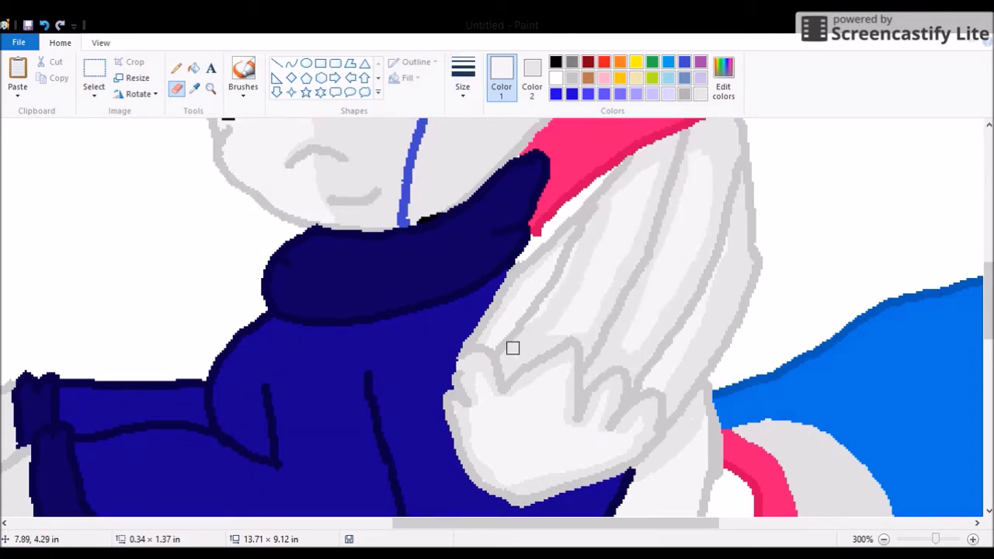
{"action": "scroll", "coordinate": [519, 353], "scroll_direction": "down", "scroll_amount": 6}
{"action": "mouse_move", "coordinate": [611, 306]}
{"action": "left_mouse_down"}
{"action": "mouse_move", "coordinate": [396, 381]}
{"action": "mouse_move", "coordinate": [350, 415]}
{"action": "mouse_move", "coordinate": [205, 414]}
{"action": "mouse_move", "coordinate": [362, 452]}
{"action": "mouse_move", "coordinate": [512, 445]}
{"action": "mouse_move", "coordinate": [705, 378]}
{"action": "mouse_move", "coordinate": [698, 221]}
{"action": "left_mouse_up"}
Step: Mix a dark blue, outline shadow curves on the front blue mane stripe, and fill its outer edges and the strip beside the ear
{"action": "left_click", "coordinate": [211, 88]}
{"action": "left_click", "coordinate": [177, 88]}
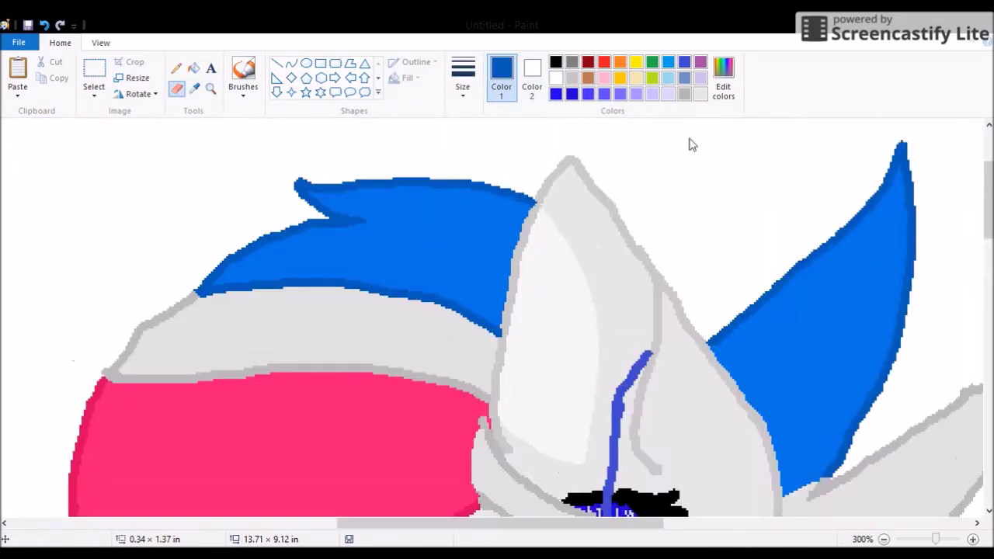
{"action": "left_click", "coordinate": [500, 80]}
{"action": "left_click", "coordinate": [701, 94]}
{"action": "left_click", "coordinate": [291, 63]}
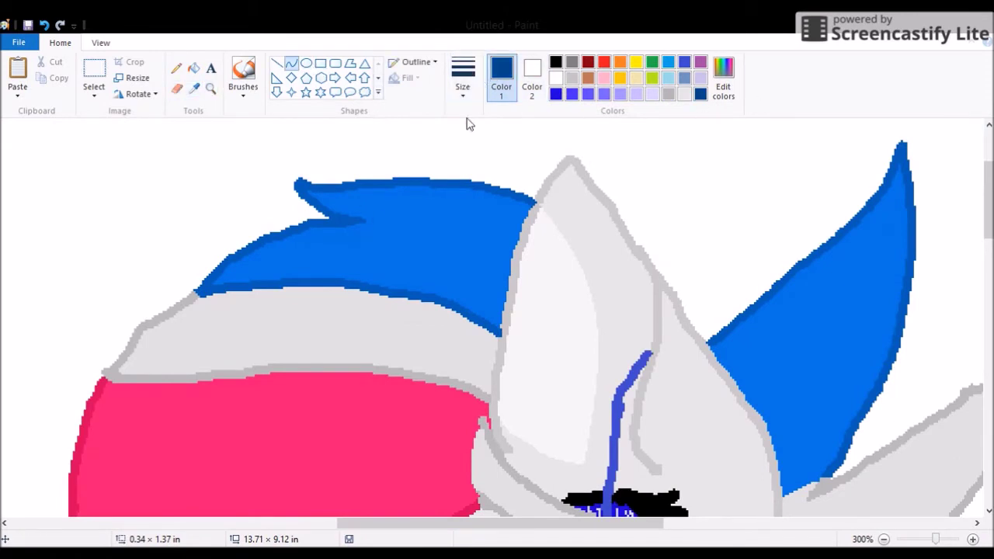
{"action": "left_click_drag", "start_coordinate": [475, 258], "coordinate": [349, 204]}
{"action": "left_click_drag", "start_coordinate": [228, 275], "coordinate": [388, 224]}
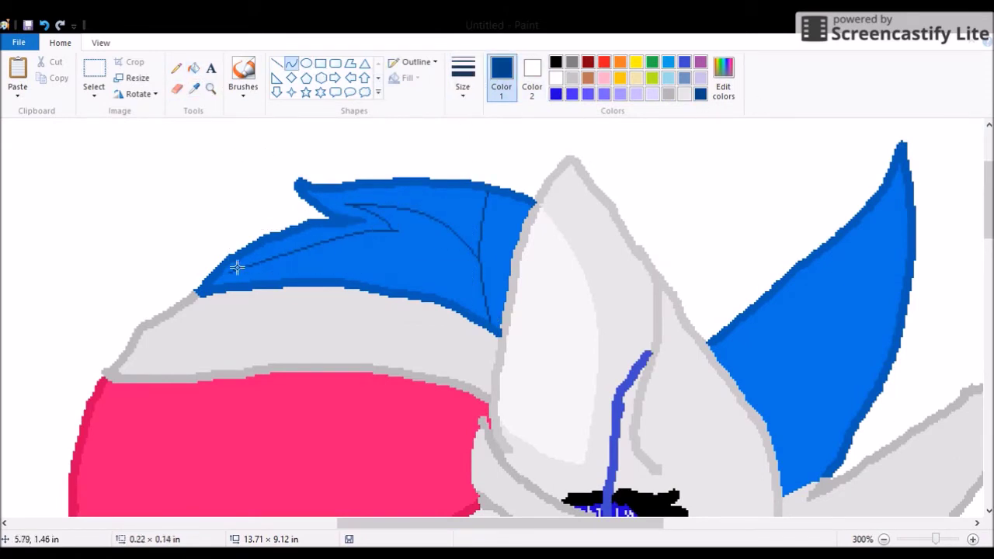
{"action": "left_click", "coordinate": [193, 68]}
{"action": "left_click", "coordinate": [256, 268]}
{"action": "left_click", "coordinate": [497, 257]}
Step: Add pointed shadow strands along the front blue stripe's lower edge and refill all its shadows with a softer medium blue
{"action": "left_click", "coordinate": [292, 63]}
{"action": "left_click_drag", "start_coordinate": [407, 261], "coordinate": [417, 262]}
{"action": "left_click", "coordinate": [194, 68]}
{"action": "left_click", "coordinate": [376, 274]}
{"action": "left_click", "coordinate": [401, 224]}
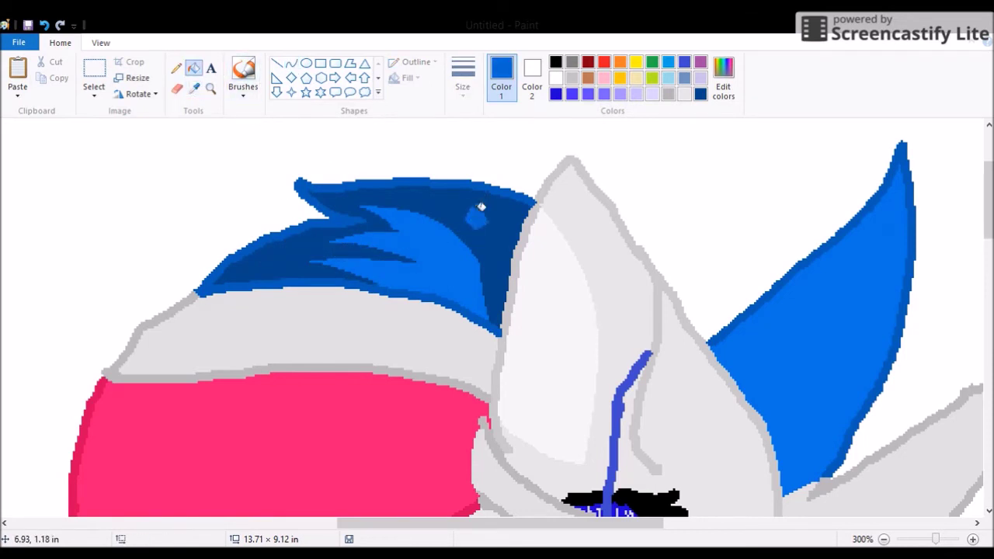
{"action": "left_click", "coordinate": [477, 210]}
Step: Draw medium blue shadow curves inside the blue mane spike behind the head and fill its outer edges
{"action": "left_click", "coordinate": [291, 63]}
{"action": "scroll", "coordinate": [709, 266], "scroll_direction": "down", "scroll_amount": 3}
{"action": "scroll", "coordinate": [883, 231], "scroll_direction": "up", "scroll_amount": 3}
{"action": "left_click_drag", "start_coordinate": [886, 227], "coordinate": [854, 259]}
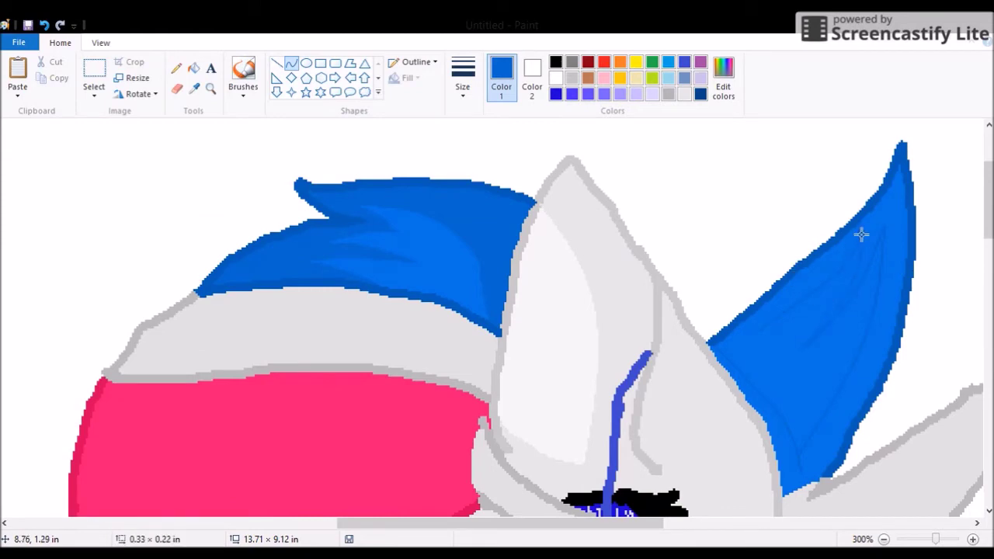
{"action": "left_click", "coordinate": [194, 68]}
{"action": "left_click", "coordinate": [211, 88]}
{"action": "left_click", "coordinate": [700, 295]}
{"action": "left_click", "coordinate": [348, 249]}
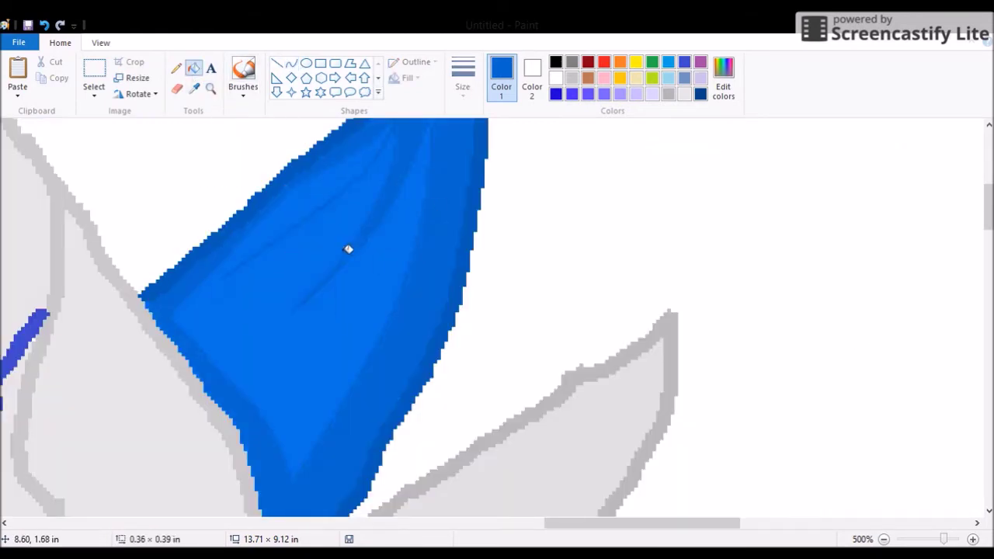
Step: Pencil pointed medium blue strands inside the rear mane spike, fill the enclosed parts, and add short strand curves
{"action": "scroll", "coordinate": [348, 250], "scroll_direction": "up", "scroll_amount": 3}
{"action": "left_click", "coordinate": [177, 68]}
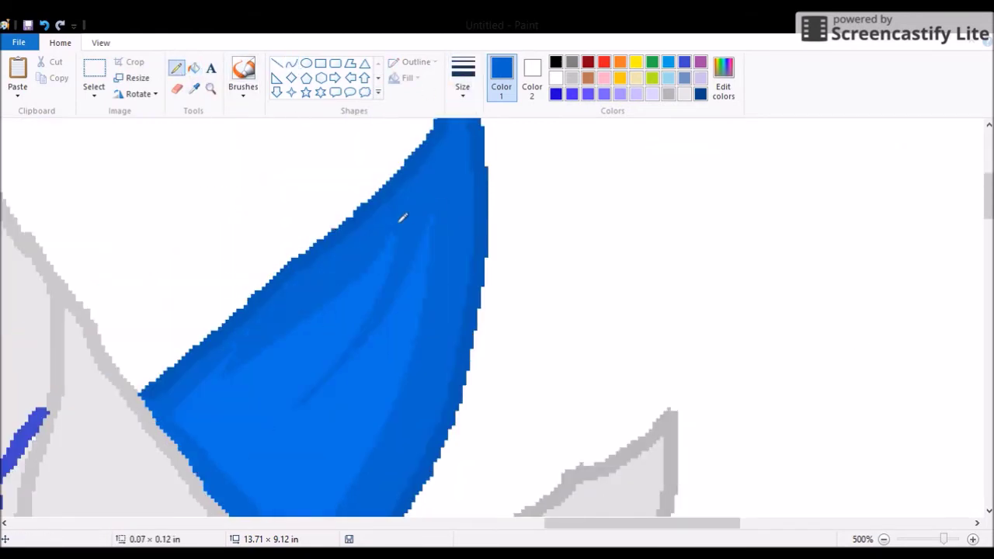
{"action": "scroll", "coordinate": [436, 187], "scroll_direction": "down", "scroll_amount": 3}
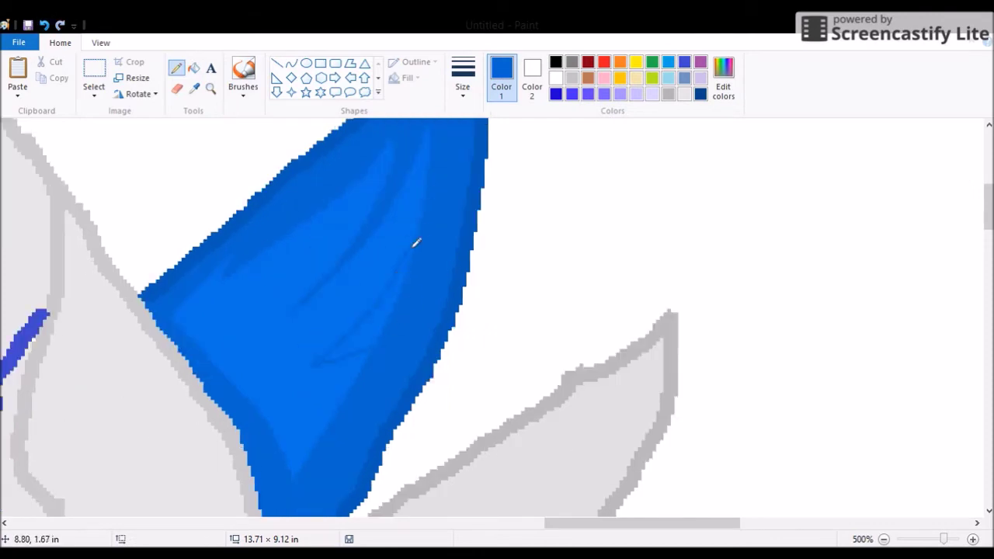
{"action": "left_click", "coordinate": [194, 68]}
{"action": "left_click", "coordinate": [356, 325]}
{"action": "left_click", "coordinate": [292, 62]}
{"action": "left_click_drag", "start_coordinate": [335, 321], "coordinate": [223, 338]}
Step: Draw shadow outlines and strands about 1.03 × 0.15 in on the grey front mane stripe and fill its border with a darker grey
{"action": "scroll", "coordinate": [362, 277], "scroll_direction": "down", "scroll_amount": 4}
{"action": "scroll", "coordinate": [373, 202], "scroll_direction": "up", "scroll_amount": 2}
{"action": "left_click", "coordinate": [194, 88]}
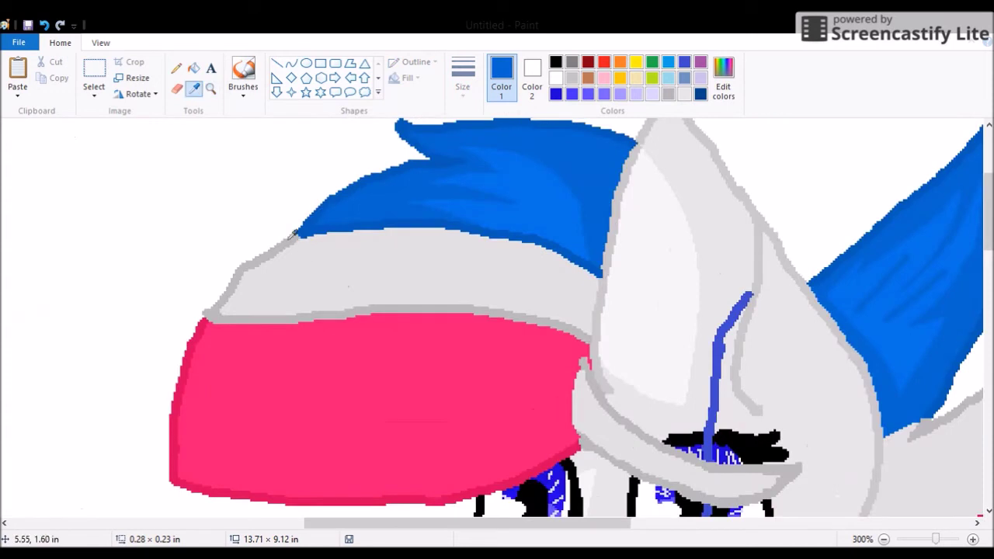
{"action": "left_click", "coordinate": [315, 292]}
{"action": "mouse_move", "coordinate": [315, 292]}
{"action": "left_mouse_down"}
{"action": "mouse_move", "coordinate": [303, 250]}
{"action": "mouse_move", "coordinate": [451, 255]}
{"action": "mouse_move", "coordinate": [417, 284]}
{"action": "mouse_move", "coordinate": [578, 309]}
{"action": "mouse_move", "coordinate": [359, 269]}
{"action": "left_mouse_up"}
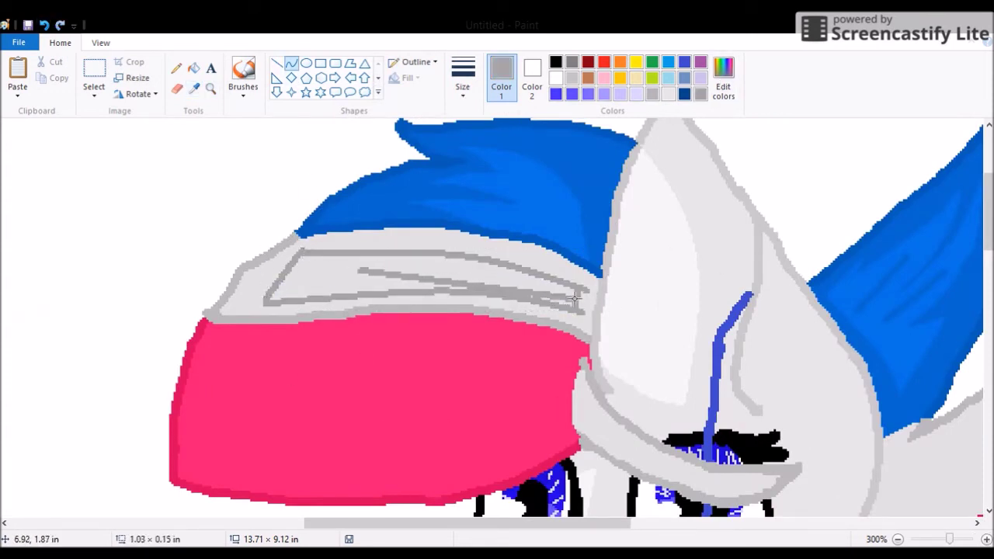
{"action": "left_click_drag", "start_coordinate": [466, 281], "coordinate": [471, 278]}
{"action": "left_click", "coordinate": [194, 68]}
{"action": "left_click", "coordinate": [271, 259]}
{"action": "left_click", "coordinate": [243, 74]}
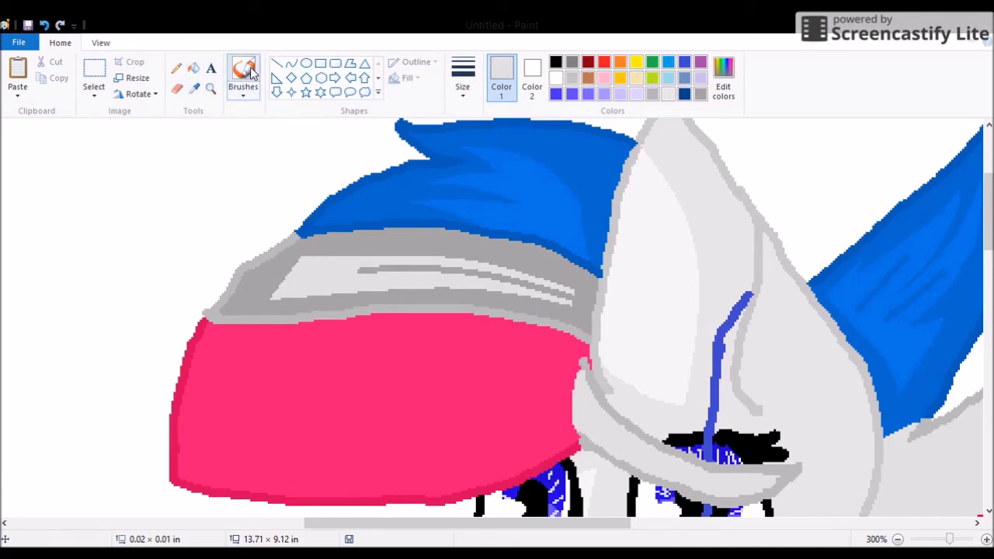
{"action": "left_click", "coordinate": [271, 268]}
Step: Draw dark pink shadow curves with pointed strands on the pink forelock and fill its border and the area beside the ear
{"action": "scroll", "coordinate": [257, 233], "scroll_direction": "down", "scroll_amount": 3}
{"action": "left_click", "coordinate": [700, 94]}
{"action": "left_click", "coordinate": [291, 63]}
{"action": "mouse_move", "coordinate": [222, 241]}
{"action": "left_mouse_down"}
{"action": "mouse_move", "coordinate": [221, 368]}
{"action": "mouse_move", "coordinate": [551, 334]}
{"action": "mouse_move", "coordinate": [366, 255]}
{"action": "mouse_move", "coordinate": [571, 258]}
{"action": "left_mouse_up"}
{"action": "mouse_move", "coordinate": [369, 250]}
{"action": "left_mouse_down"}
{"action": "mouse_move", "coordinate": [494, 292]}
{"action": "mouse_move", "coordinate": [366, 290]}
{"action": "mouse_move", "coordinate": [411, 340]}
{"action": "left_mouse_up"}
{"action": "left_click", "coordinate": [193, 68]}
{"action": "left_click", "coordinate": [435, 377]}
{"action": "left_click", "coordinate": [291, 63]}
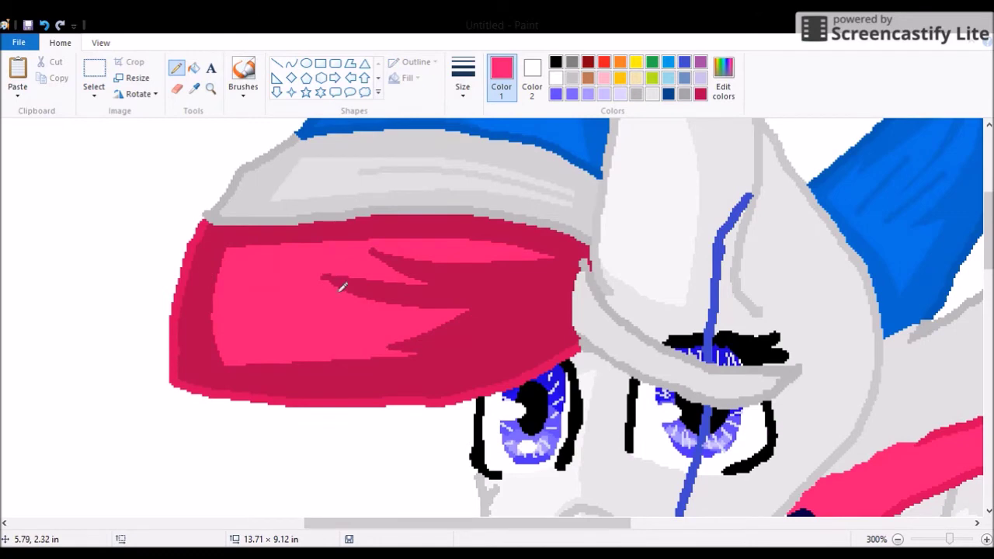
Step: Add thin dark pink strand curves to the forelock's front half and recolour all its shadows a softer pink
{"action": "scroll", "coordinate": [328, 267], "scroll_direction": "down", "scroll_amount": 3}
{"action": "left_click_drag", "start_coordinate": [213, 233], "coordinate": [344, 240]}
{"action": "scroll", "coordinate": [344, 240], "scroll_direction": "up", "scroll_amount": 3}
{"action": "left_click", "coordinate": [194, 88]}
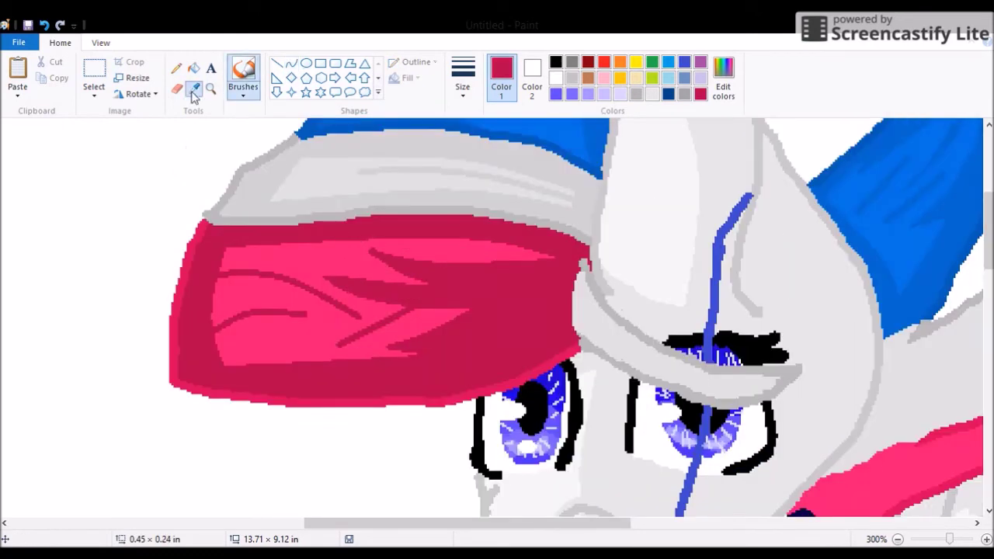
{"action": "left_click", "coordinate": [492, 295]}
{"action": "left_click", "coordinate": [211, 88]}
{"action": "right_click", "coordinate": [464, 264]}
{"action": "left_click", "coordinate": [463, 264]}
Step: Outline shadow strands on the grey mane spike behind the neck and fill its outer edges and face side darker grey
{"action": "left_click", "coordinate": [194, 88]}
{"action": "left_click", "coordinate": [667, 246]}
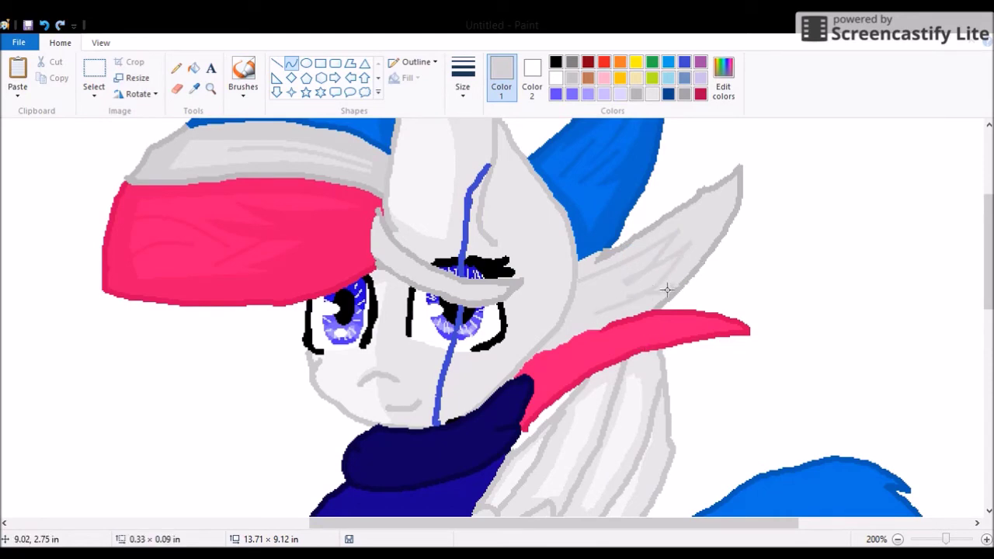
{"action": "left_click", "coordinate": [210, 88]}
{"action": "left_click", "coordinate": [570, 325]}
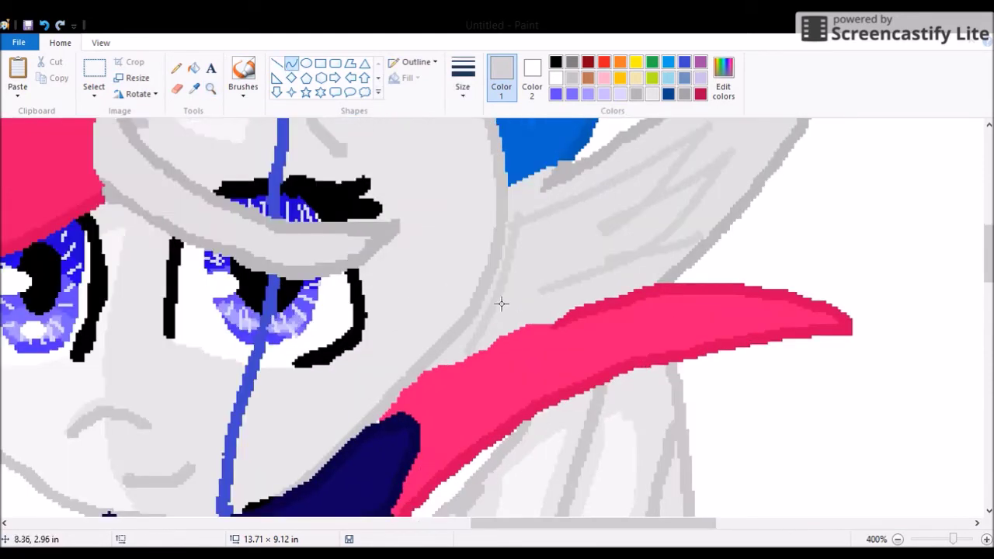
{"action": "left_click", "coordinate": [194, 68]}
{"action": "left_click", "coordinate": [541, 295]}
{"action": "left_click", "coordinate": [553, 311]}
{"action": "left_click", "coordinate": [291, 62]}
{"action": "left_click_drag", "start_coordinate": [575, 233], "coordinate": [637, 191]}
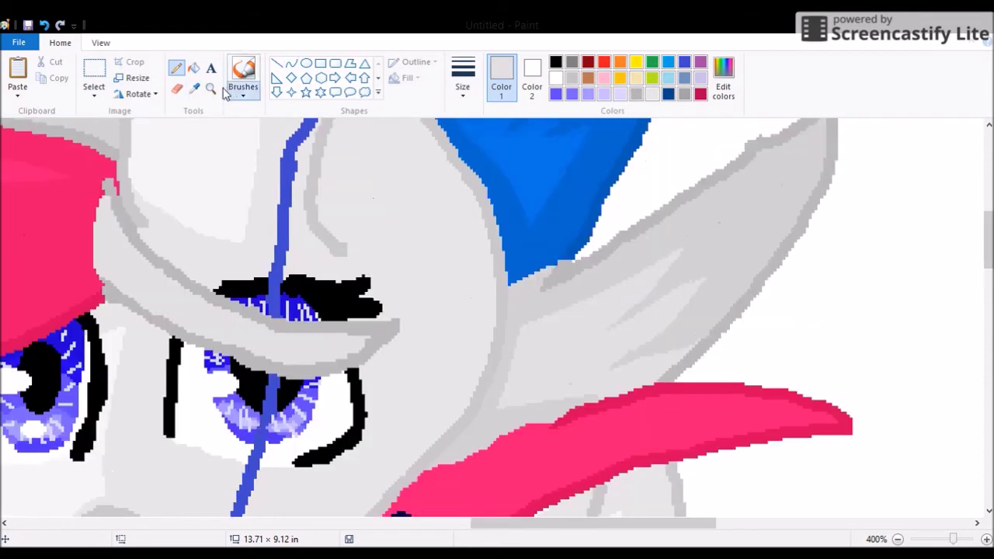
Step: Draw medium blue shadow curves along the blue tail section's upper and outer edges and fill the enclosed border
{"action": "scroll", "coordinate": [694, 178], "scroll_direction": "down", "scroll_amount": 5}
{"action": "scroll", "coordinate": [490, 275], "scroll_direction": "up", "scroll_amount": 3}
{"action": "scroll", "coordinate": [401, 198], "scroll_direction": "up", "scroll_amount": 3}
{"action": "scroll", "coordinate": [402, 198], "scroll_direction": "down", "scroll_amount": 3}
{"action": "left_click", "coordinate": [466, 257]}
{"action": "left_click_drag", "start_coordinate": [334, 268], "coordinate": [477, 252]}
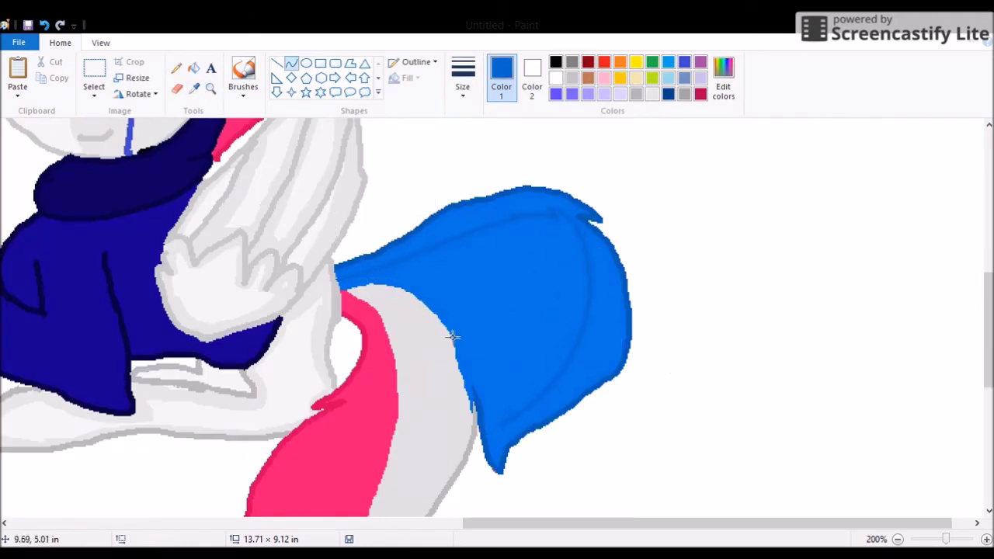
{"action": "left_click", "coordinate": [193, 69]}
{"action": "left_click", "coordinate": [600, 342]}
Step: Draw curved strands inside the blue tail section and fill the spaces between them medium blue
{"action": "left_click_drag", "start_coordinate": [554, 397], "coordinate": [518, 294]}
{"action": "left_click", "coordinate": [508, 248]}
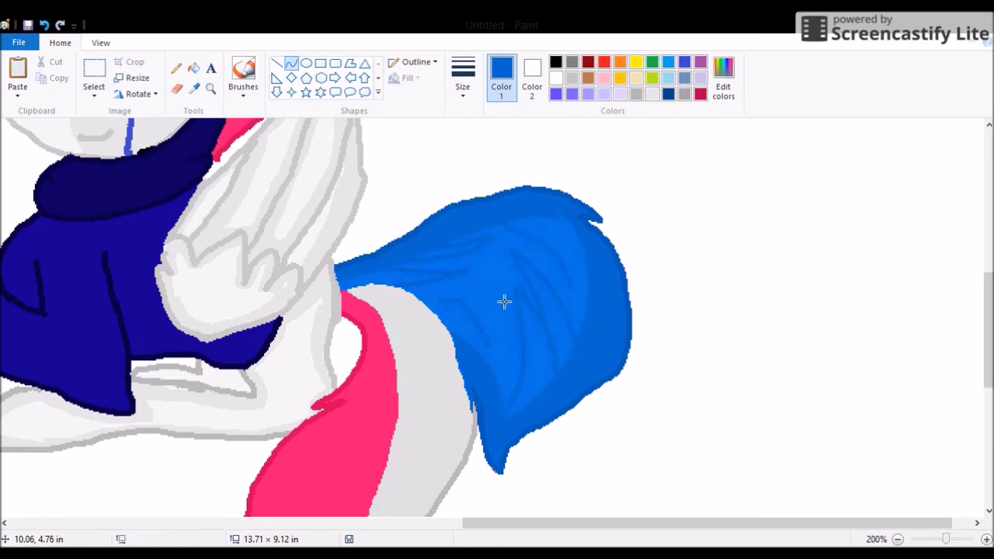
{"action": "left_click", "coordinate": [193, 68]}
{"action": "left_click", "coordinate": [536, 342]}
{"action": "left_click", "coordinate": [177, 69]}
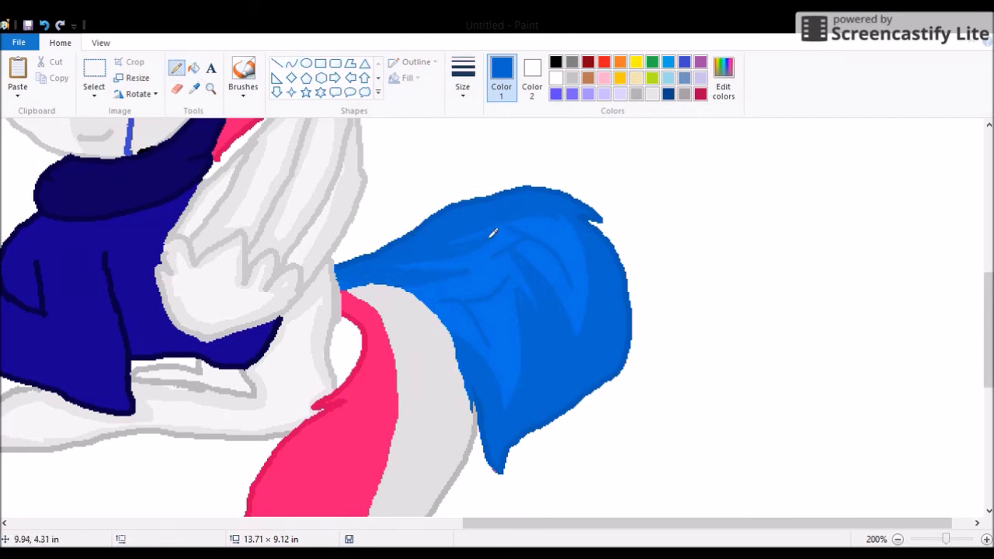
Step: Sample the mane's shadow grey, outline edges and jagged strands down the grey tail stripe, and fill its outer side and tip
{"action": "scroll", "coordinate": [554, 347], "scroll_direction": "up", "scroll_amount": 1}
{"action": "scroll", "coordinate": [200, 215], "scroll_direction": "up", "scroll_amount": 3}
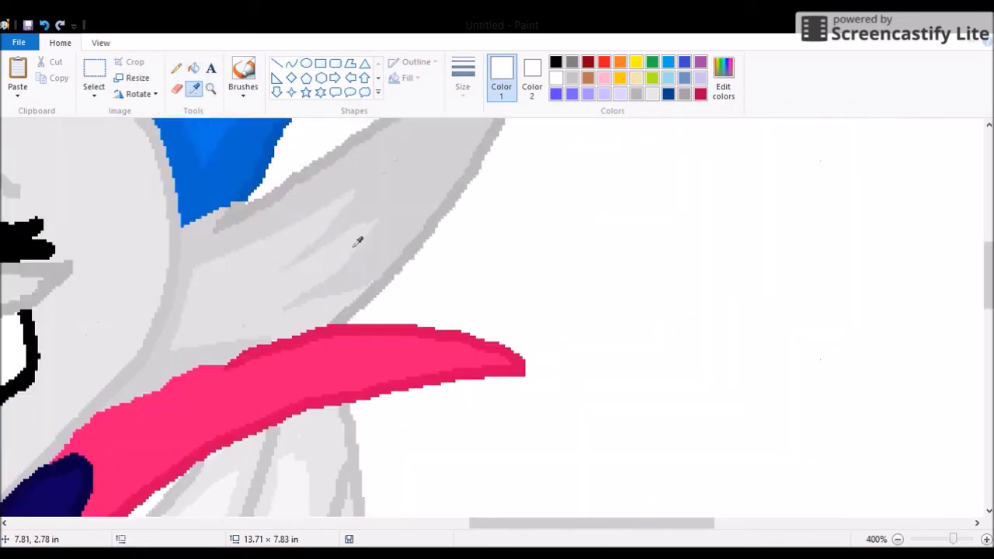
{"action": "scroll", "coordinate": [358, 226], "scroll_direction": "down", "scroll_amount": 3}
{"action": "left_click", "coordinate": [193, 88]}
{"action": "left_click", "coordinate": [499, 469]}
{"action": "scroll", "coordinate": [435, 435], "scroll_direction": "down", "scroll_amount": 2}
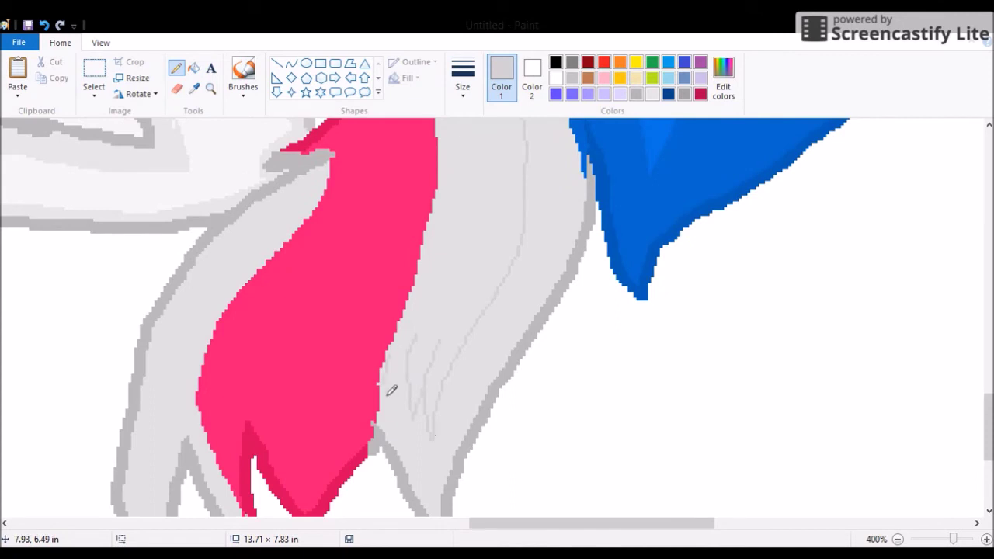
{"action": "scroll", "coordinate": [424, 215], "scroll_direction": "up", "scroll_amount": 4}
{"action": "scroll", "coordinate": [407, 334], "scroll_direction": "down", "scroll_amount": 4}
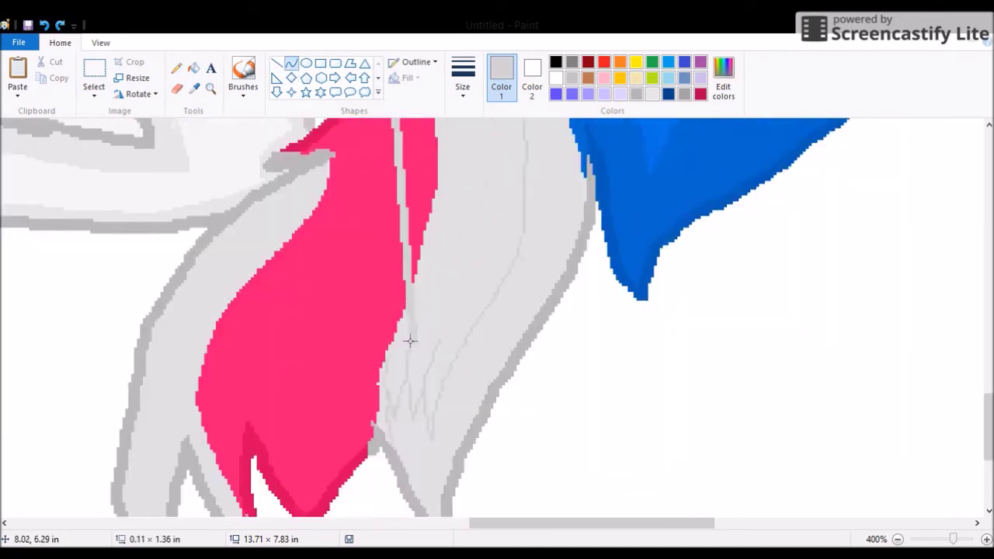
{"action": "scroll", "coordinate": [486, 284], "scroll_direction": "up", "scroll_amount": 2}
{"action": "scroll", "coordinate": [460, 288], "scroll_direction": "down", "scroll_amount": 4}
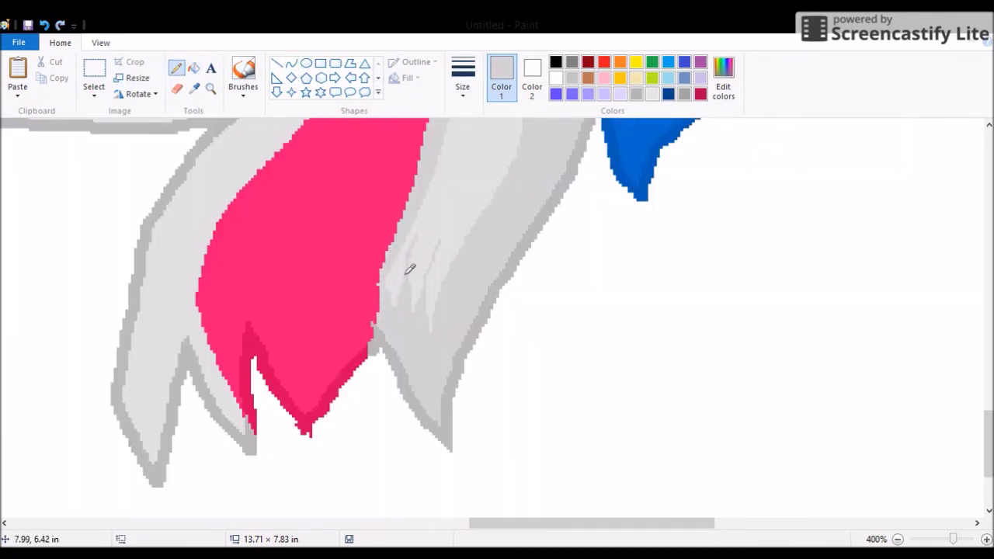
Step: Pencil narrow pointed shadow strands near the top of the grey tail stripe and fill them with the shadow grey
{"action": "scroll", "coordinate": [433, 270], "scroll_direction": "up", "scroll_amount": 6}
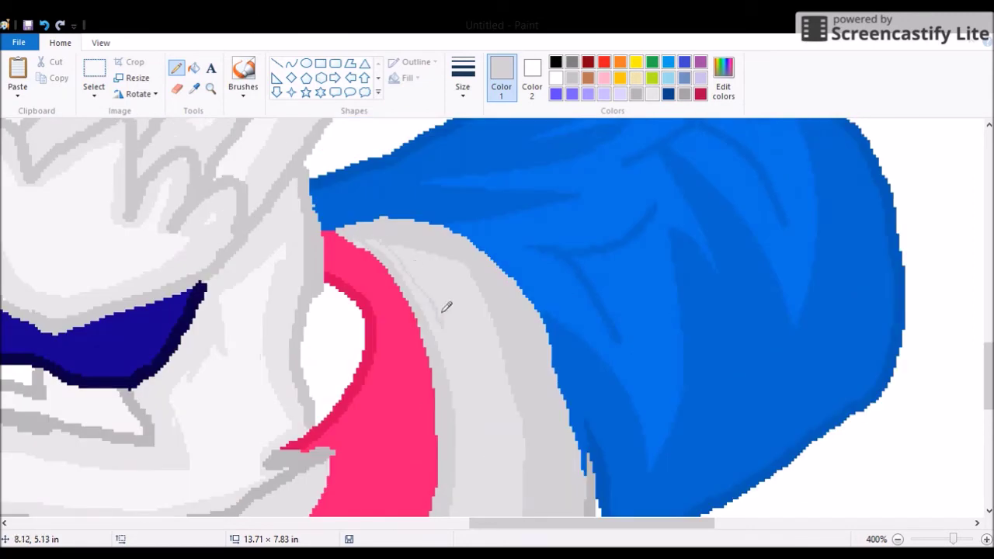
{"action": "scroll", "coordinate": [447, 307], "scroll_direction": "down", "scroll_amount": 6}
{"action": "scroll", "coordinate": [475, 297], "scroll_direction": "up", "scroll_amount": 6}
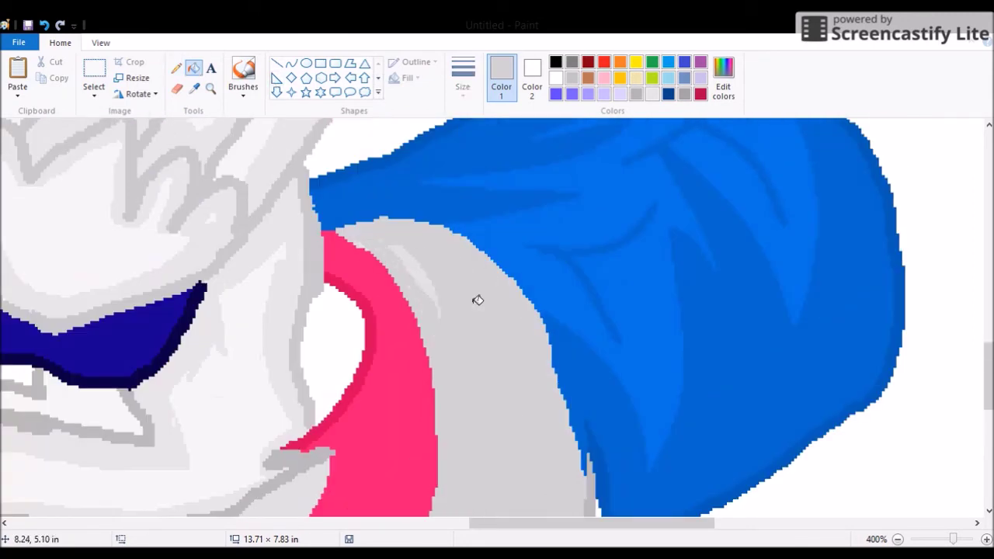
{"action": "left_click", "coordinate": [182, 68]}
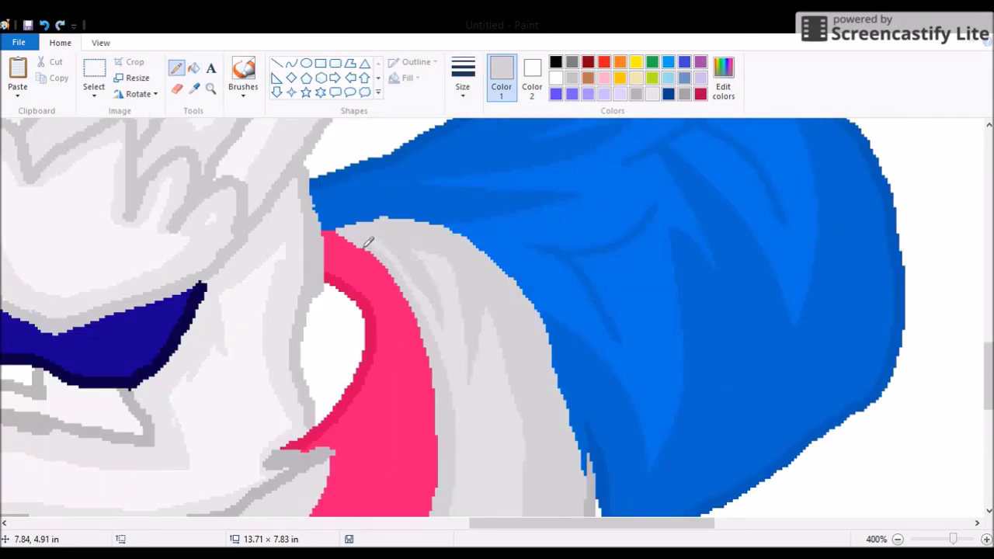
Step: Add a pointed shadow strand and finer jagged strokes to the lower half of the grey tail stripe
{"action": "scroll", "coordinate": [418, 245], "scroll_direction": "down", "scroll_amount": 6}
{"action": "left_click", "coordinate": [194, 69]}
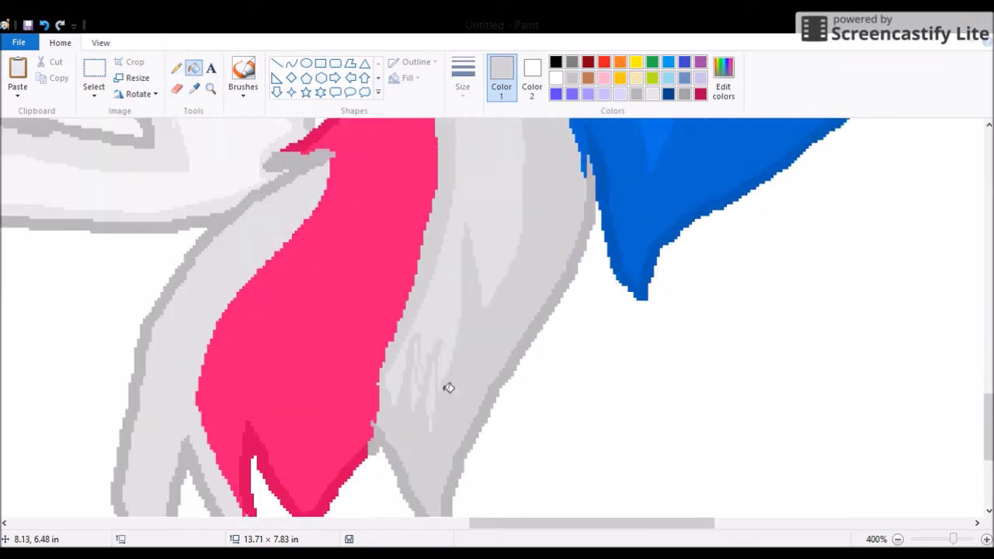
{"action": "scroll", "coordinate": [367, 189], "scroll_direction": "up", "scroll_amount": 2}
{"action": "left_click", "coordinate": [180, 71]}
{"action": "scroll", "coordinate": [365, 280], "scroll_direction": "up", "scroll_amount": 2}
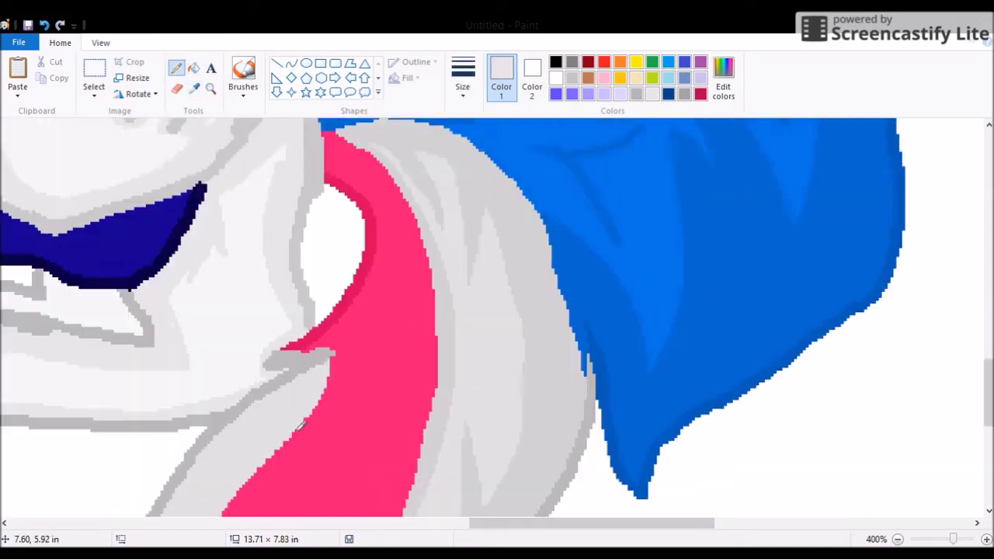
Step: Brush light grey shading onto the narrow leg section just below the jacket hem
{"action": "scroll", "coordinate": [365, 279], "scroll_direction": "left", "scroll_amount": 6}
{"action": "scroll", "coordinate": [332, 294], "scroll_direction": "up", "scroll_amount": 3}
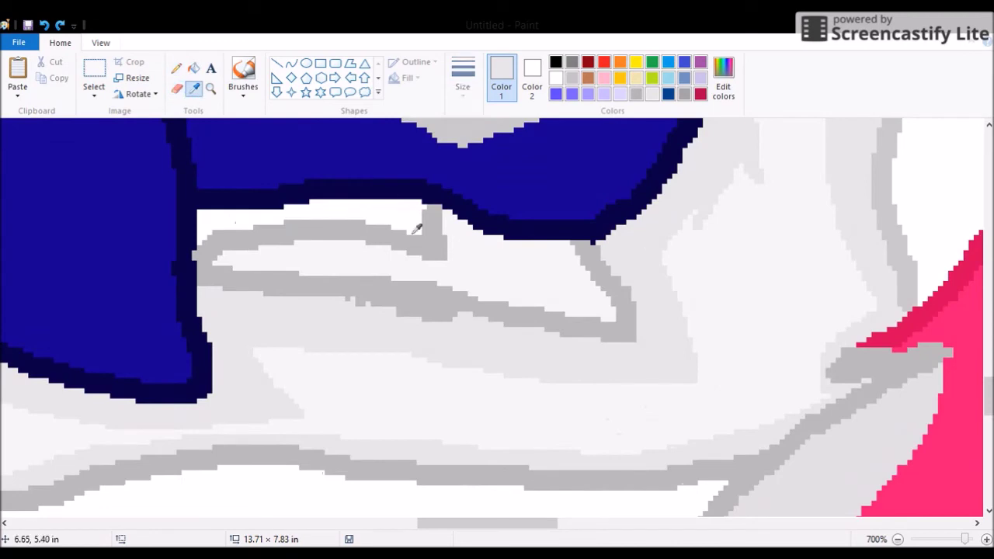
{"action": "left_click", "coordinate": [176, 88]}
{"action": "mouse_move", "coordinate": [390, 271]}
{"action": "left_mouse_down"}
{"action": "mouse_move", "coordinate": [238, 264]}
{"action": "mouse_move", "coordinate": [277, 238]}
{"action": "mouse_move", "coordinate": [300, 127]}
{"action": "mouse_move", "coordinate": [304, 245]}
{"action": "left_mouse_up"}
Step: Sample the outline grey and draw two nested hoop earring arcs on the outer edge of the ear, above the rear mane spike
{"action": "left_click", "coordinate": [210, 88]}
{"action": "right_click", "coordinate": [563, 292]}
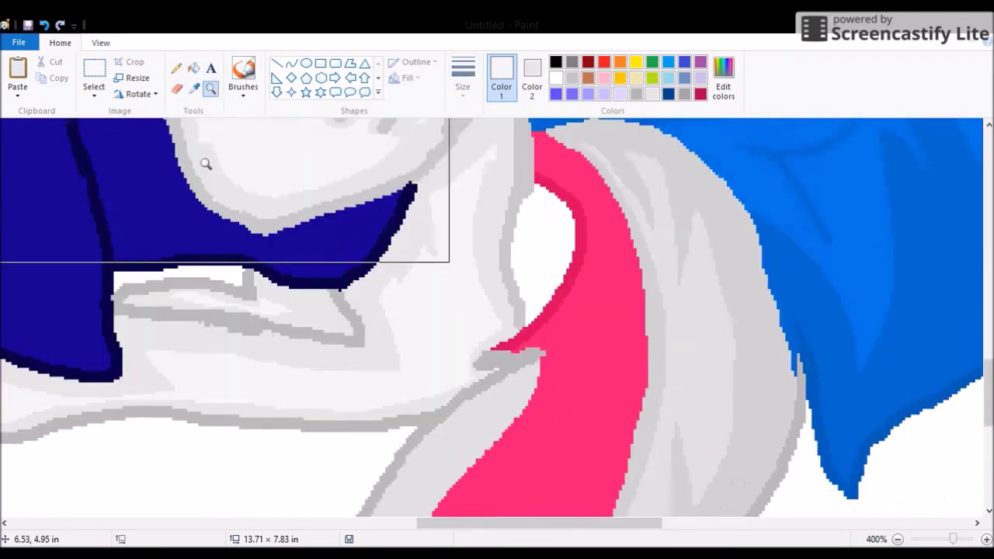
{"action": "right_click", "coordinate": [206, 160]}
{"action": "right_click", "coordinate": [572, 77]}
{"action": "left_click", "coordinate": [452, 281]}
{"action": "left_click", "coordinate": [406, 228]}
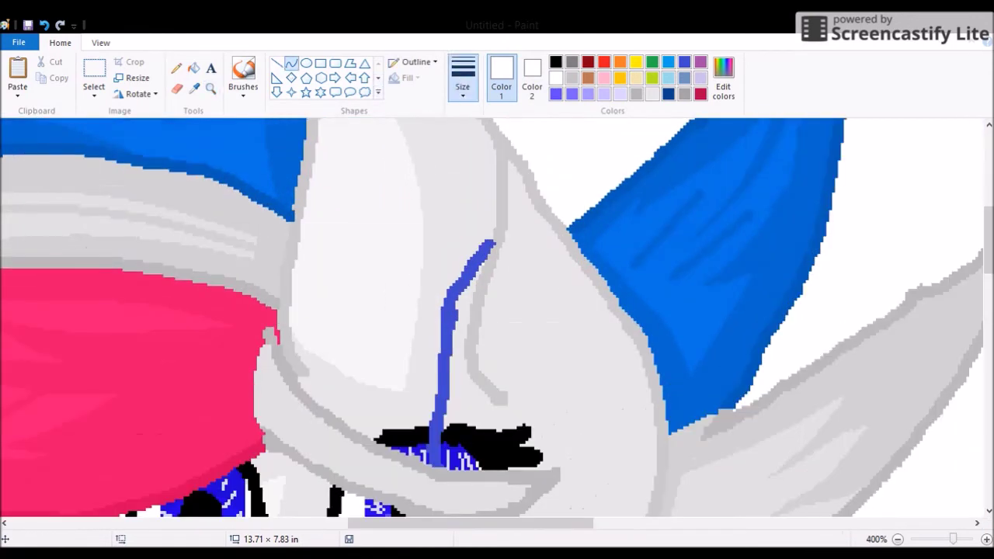
{"action": "right_click", "coordinate": [145, 116]}
{"action": "left_click", "coordinate": [94, 78]}
{"action": "left_click", "coordinate": [195, 88]}
{"action": "left_click", "coordinate": [497, 187]}
{"action": "left_click", "coordinate": [210, 88]}
{"action": "left_click", "coordinate": [497, 178]}
{"action": "left_click", "coordinate": [290, 63]}
{"action": "left_click_drag", "start_coordinate": [392, 250], "coordinate": [426, 198]}
{"action": "key", "text": "ctrl+z"}
{"action": "left_click_drag", "start_coordinate": [354, 146], "coordinate": [407, 224]}
{"action": "left_click_drag", "start_coordinate": [411, 195], "coordinate": [429, 195]}
Step: Pencil light grey touch-ups where the hoop earrings meet the ear's outline
{"action": "left_click", "coordinate": [210, 88]}
{"action": "left_click", "coordinate": [432, 187]}
{"action": "left_click", "coordinate": [194, 88]}
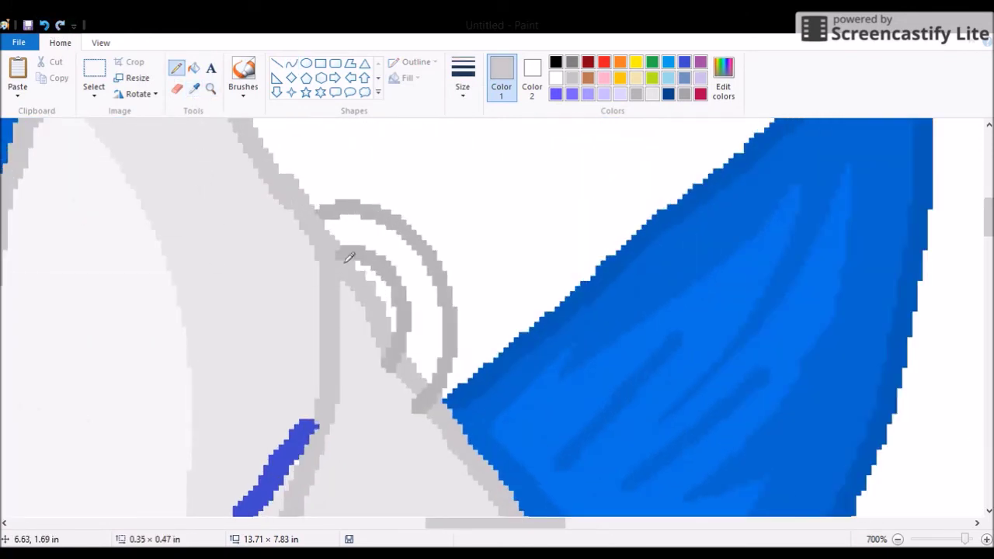
{"action": "left_click", "coordinate": [327, 204]}
Step: Clear a small selected patch near the hoops and draw a grey circle about 0.06 × 0.06 in on the blank area beside the ear
{"action": "scroll", "coordinate": [303, 156], "scroll_direction": "down", "scroll_amount": 3}
{"action": "left_click", "coordinate": [91, 73]}
{"action": "left_click_drag", "start_coordinate": [415, 253], "coordinate": [482, 338]}
{"action": "key", "text": "Delete"}
{"action": "left_click", "coordinate": [307, 62]}
{"action": "scroll", "coordinate": [450, 249], "scroll_direction": "up", "scroll_amount": 5}
{"action": "left_click_drag", "start_coordinate": [423, 221], "coordinate": [456, 251]}
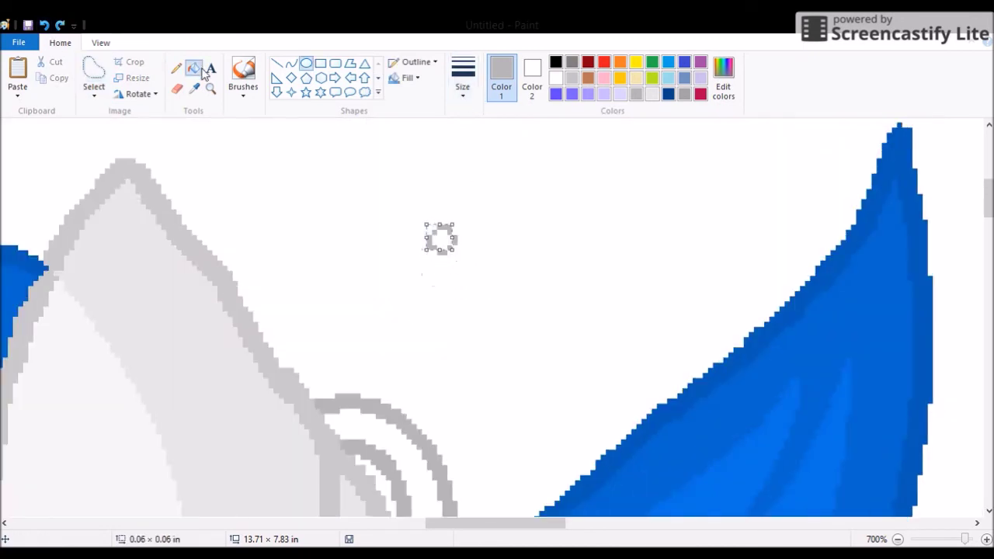
Step: Select the small grey circle and place copies as studs, three down the ear's edge below the hoops and one on the upper ear
{"action": "left_click", "coordinate": [94, 73]}
{"action": "left_click_drag", "start_coordinate": [419, 219], "coordinate": [464, 261]}
{"action": "scroll", "coordinate": [388, 322], "scroll_direction": "down", "scroll_amount": 5}
{"action": "left_click_drag", "start_coordinate": [388, 322], "coordinate": [418, 353]}
{"action": "left_click_drag", "start_coordinate": [417, 353], "coordinate": [385, 351]}
{"action": "scroll", "coordinate": [218, 189], "scroll_direction": "down", "scroll_amount": 4}
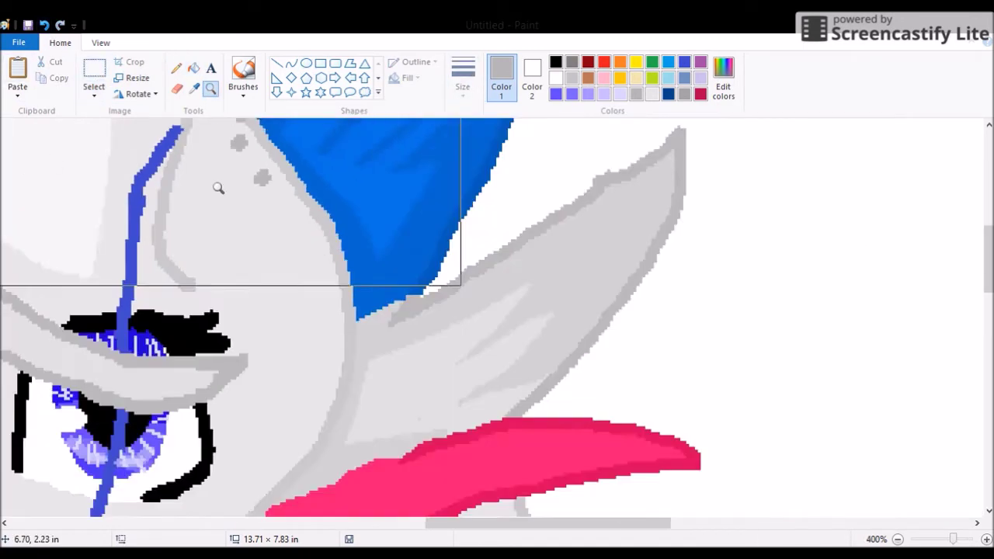
{"action": "left_click", "coordinate": [211, 89]}
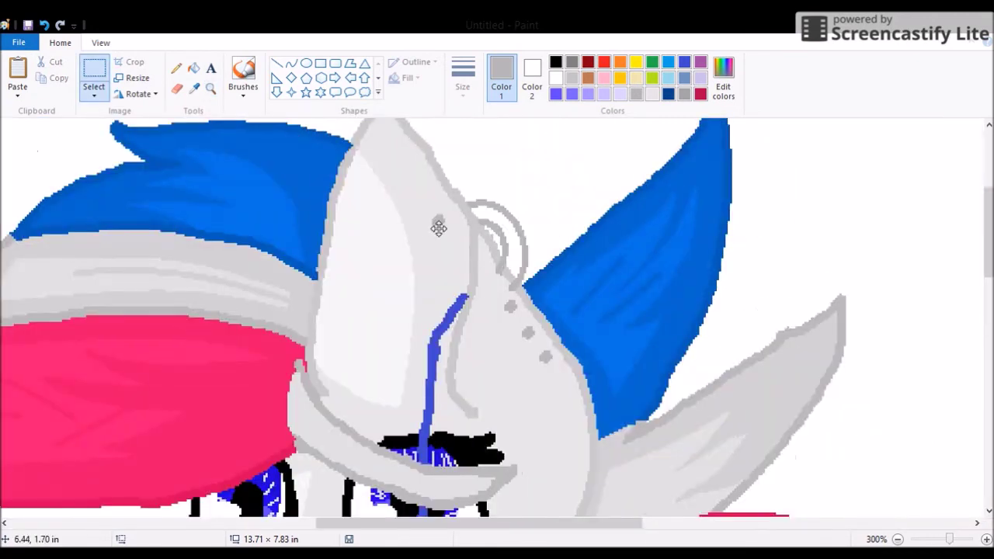
{"action": "right_click", "coordinate": [437, 222]}
Step: Draw grey curves with the Curve tool where the lower ends of the hoop earrings meet the ear's edge
{"action": "left_click_drag", "start_coordinate": [40, 279], "coordinate": [192, 484]}
{"action": "left_click", "coordinate": [211, 89]}
{"action": "left_click", "coordinate": [475, 242]}
{"action": "left_click", "coordinate": [366, 309]}
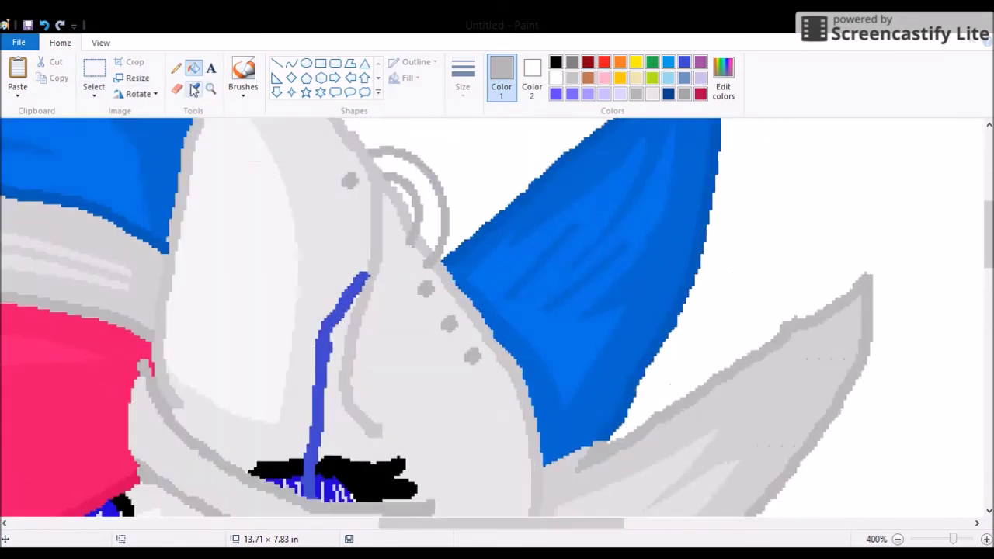
{"action": "right_click", "coordinate": [366, 308]}
{"action": "left_click", "coordinate": [237, 211]}
{"action": "left_click", "coordinate": [291, 62]}
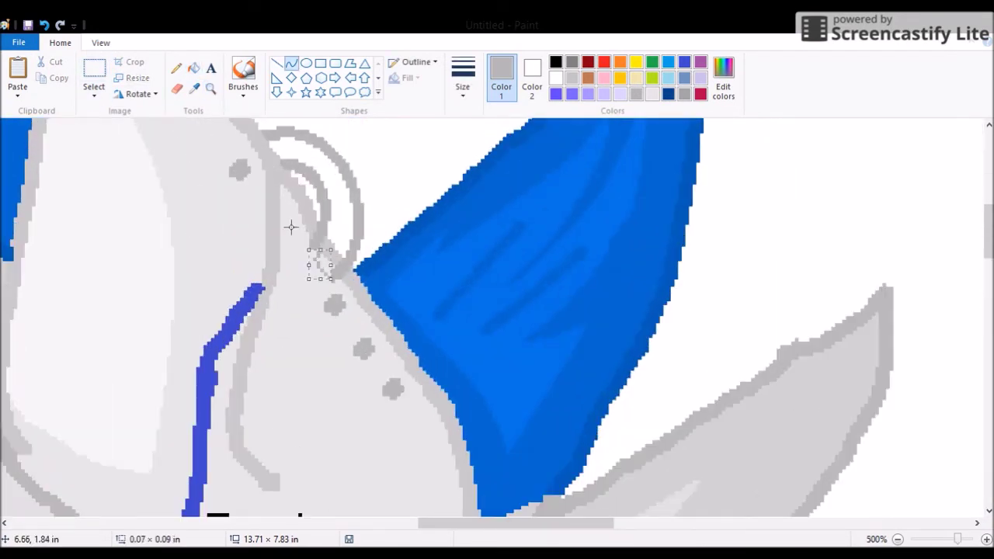
{"action": "left_click_drag", "start_coordinate": [312, 282], "coordinate": [333, 256]}
{"action": "left_click", "coordinate": [194, 68]}
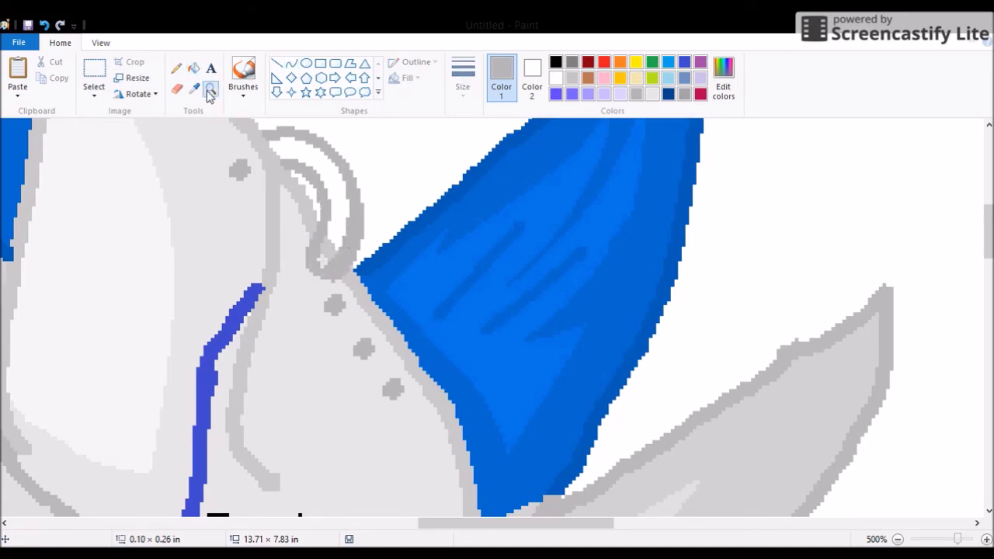
{"action": "right_click", "coordinate": [295, 341]}
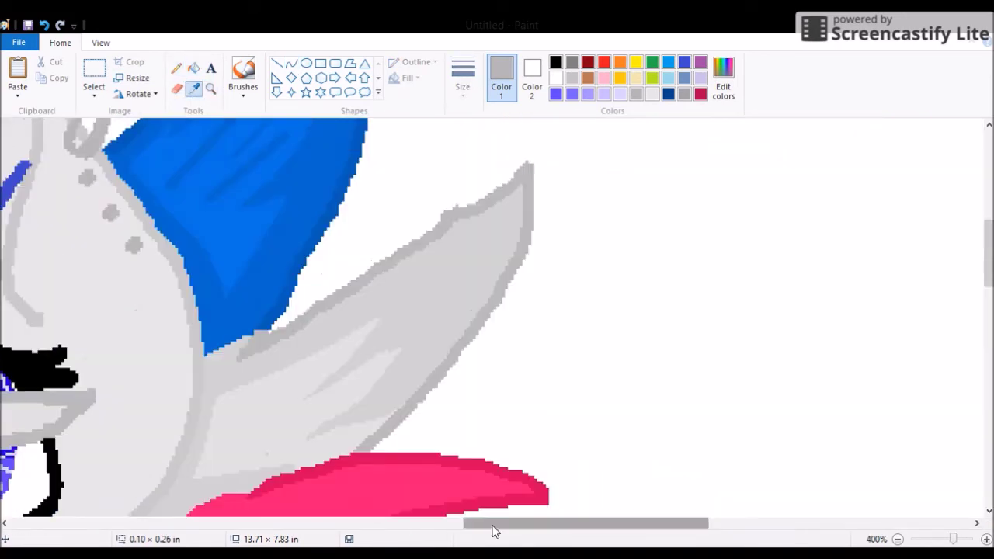
Step: Outline and fill slightly darker pink shading along the pink mane strand behind the head, leaving lighter streaks
{"action": "mouse_move", "coordinate": [493, 529]}
{"action": "left_mouse_down"}
{"action": "mouse_move", "coordinate": [388, 525]}
{"action": "mouse_move", "coordinate": [433, 525]}
{"action": "left_mouse_up"}
{"action": "scroll", "coordinate": [338, 405], "scroll_direction": "down", "scroll_amount": 3}
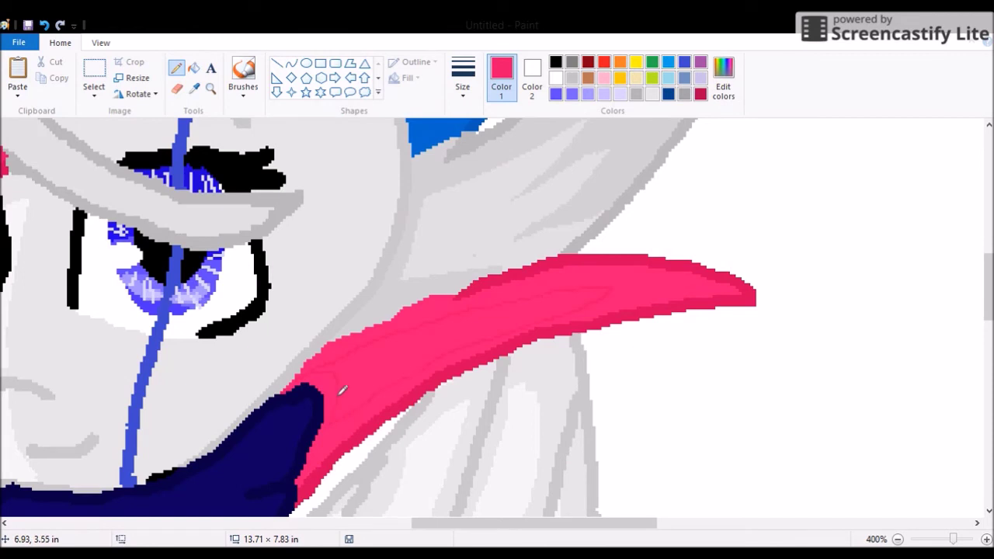
{"action": "left_click", "coordinate": [290, 62]}
{"action": "left_click_drag", "start_coordinate": [406, 355], "coordinate": [453, 340]}
{"action": "left_click", "coordinate": [445, 338]}
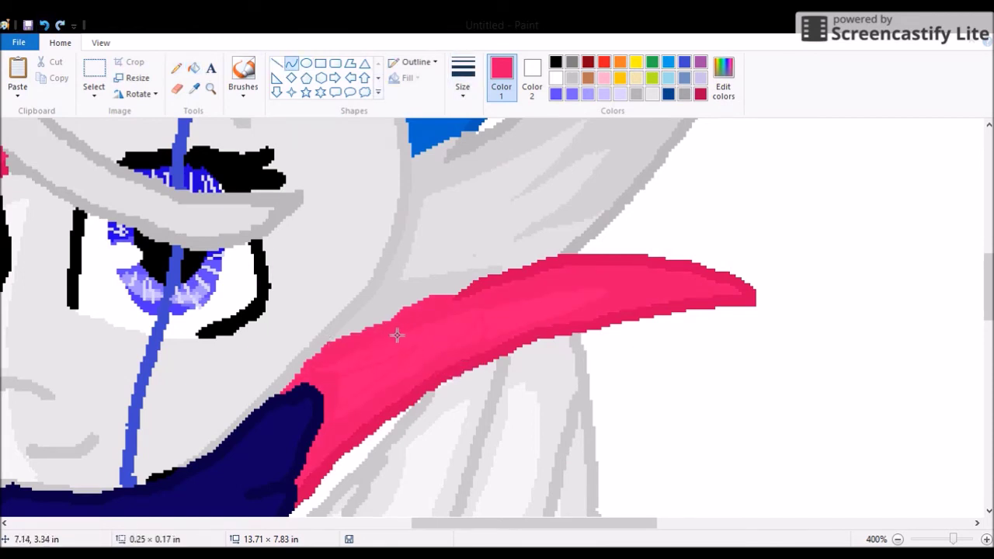
{"action": "key", "text": "k"}
{"action": "left_click", "coordinate": [176, 69]}
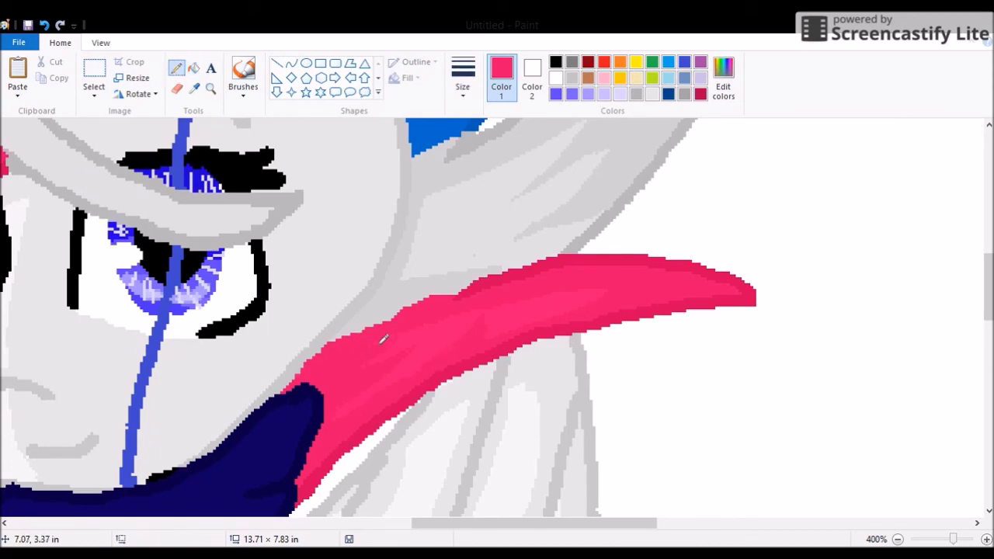
{"action": "scroll", "coordinate": [568, 300], "scroll_direction": "down", "scroll_amount": 3}
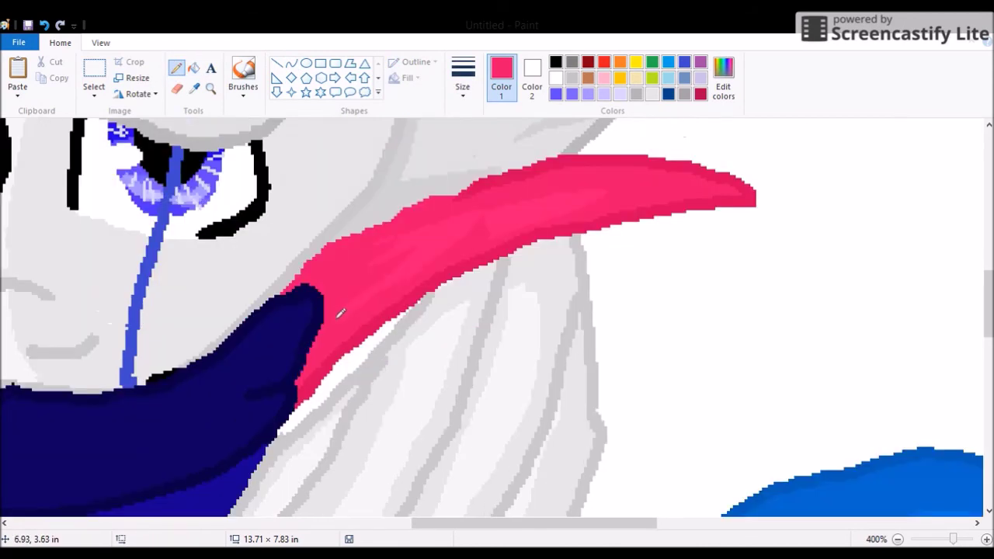
Step: Set the shading pink as the secondary colour and paint it with the eraser along the edges of the tail's pink stripe
{"action": "scroll", "coordinate": [533, 337], "scroll_direction": "down", "scroll_amount": 10}
{"action": "scroll", "coordinate": [594, 215], "scroll_direction": "up", "scroll_amount": 3}
{"action": "left_click", "coordinate": [176, 88]}
{"action": "left_click", "coordinate": [194, 88]}
{"action": "scroll", "coordinate": [575, 233], "scroll_direction": "up", "scroll_amount": 9}
{"action": "scroll", "coordinate": [575, 233], "scroll_direction": "down", "scroll_amount": 9}
{"action": "right_click", "coordinate": [575, 181]}
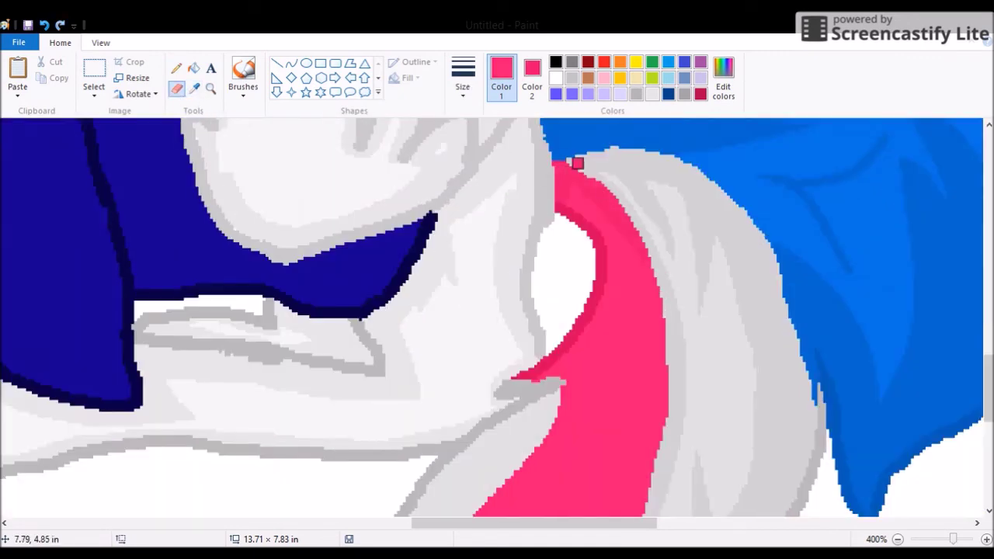
{"action": "scroll", "coordinate": [544, 334], "scroll_direction": "down", "scroll_amount": 3}
{"action": "scroll", "coordinate": [506, 392], "scroll_direction": "down", "scroll_amount": 3}
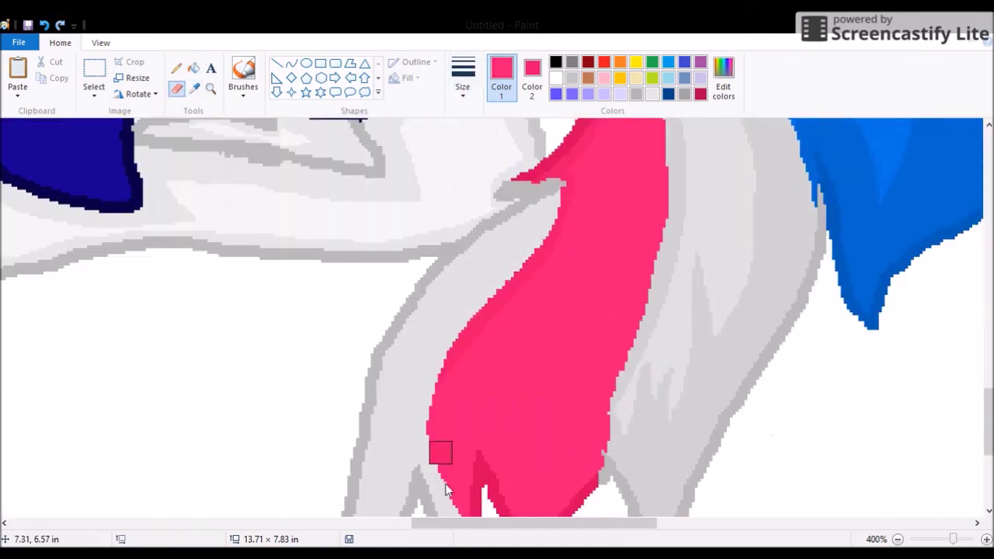
{"action": "scroll", "coordinate": [505, 466], "scroll_direction": "down", "scroll_amount": 3}
{"action": "scroll", "coordinate": [664, 350], "scroll_direction": "up", "scroll_amount": 12}
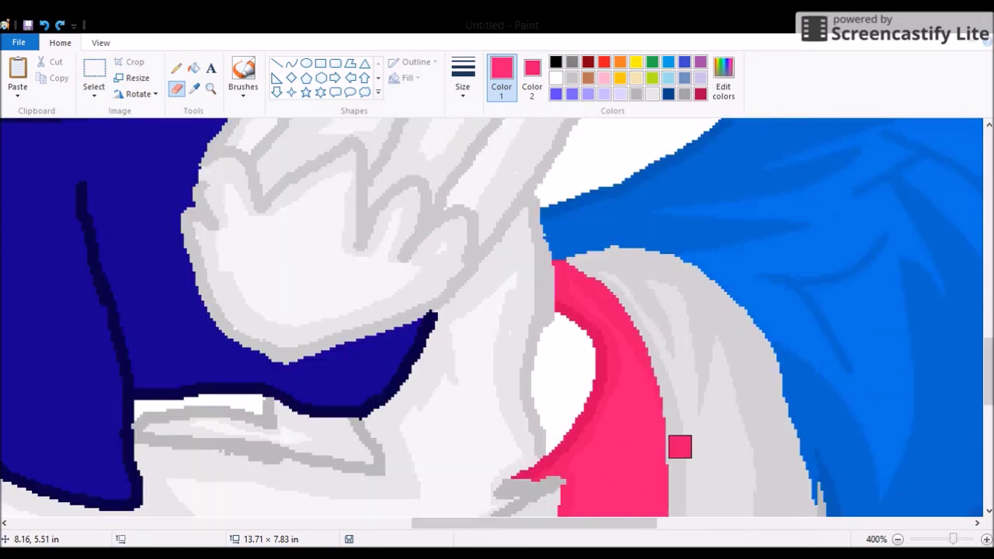
{"action": "scroll", "coordinate": [644, 446], "scroll_direction": "down", "scroll_amount": 3}
{"action": "scroll", "coordinate": [665, 295], "scroll_direction": "down", "scroll_amount": 3}
Step: Reset the secondary colour to white, then pencil and fill darker pink hair streaks along the tail's pink stripe
{"action": "left_click", "coordinate": [176, 68]}
{"action": "right_click", "coordinate": [556, 77]}
{"action": "scroll", "coordinate": [366, 218], "scroll_direction": "up", "scroll_amount": 6}
{"action": "scroll", "coordinate": [466, 311], "scroll_direction": "down", "scroll_amount": 9}
{"action": "scroll", "coordinate": [479, 318], "scroll_direction": "up", "scroll_amount": 3}
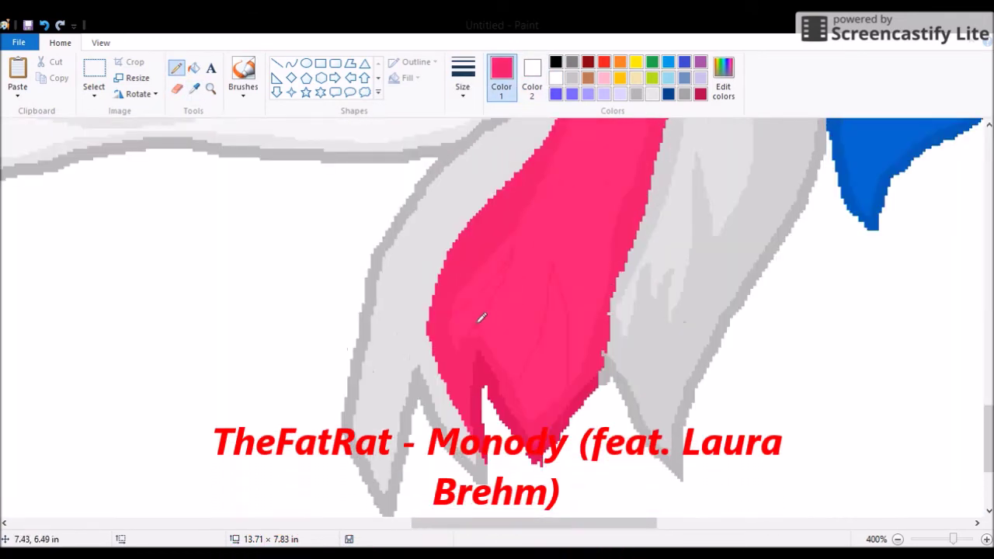
{"action": "scroll", "coordinate": [562, 308], "scroll_direction": "up", "scroll_amount": 3}
{"action": "left_click", "coordinate": [193, 68]}
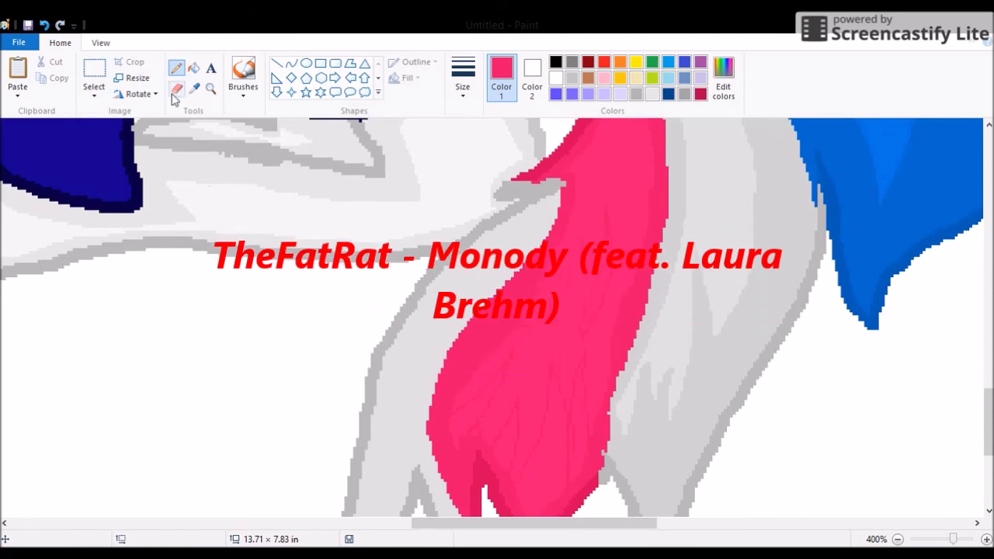
{"action": "left_click", "coordinate": [177, 68]}
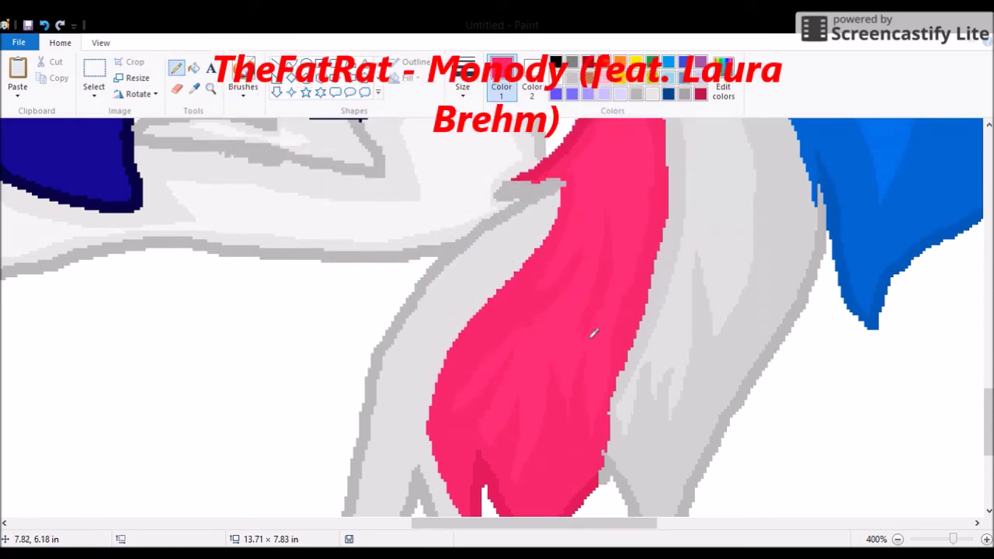
{"action": "scroll", "coordinate": [593, 336], "scroll_direction": "up", "scroll_amount": 3}
{"action": "scroll", "coordinate": [641, 318], "scroll_direction": "down", "scroll_amount": 3}
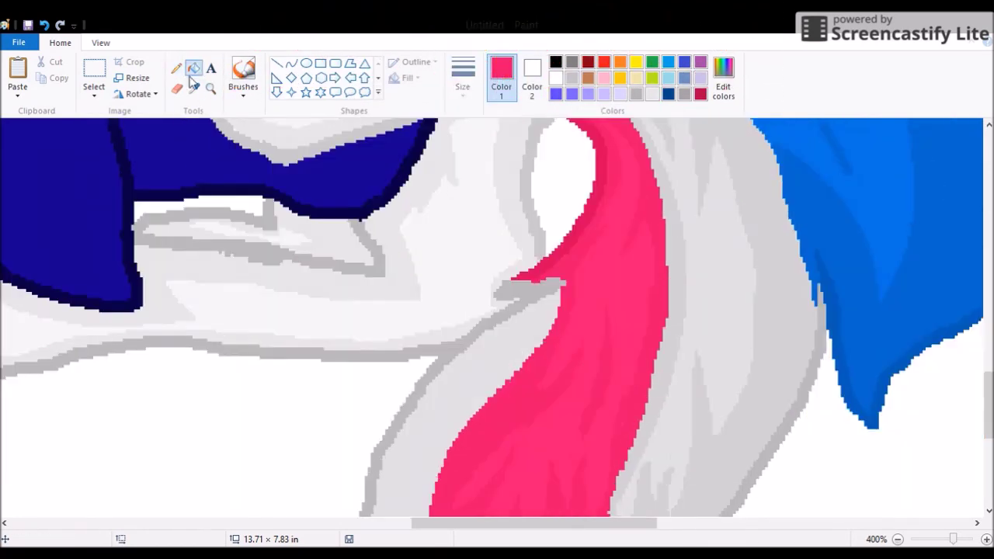
Step: Sample the tail's grey shading colour and draw curved shadow outlines down the narrow grey strand in front of the pink stripe
{"action": "left_click", "coordinate": [194, 88]}
{"action": "scroll", "coordinate": [466, 326], "scroll_direction": "down", "scroll_amount": 3}
{"action": "left_click", "coordinate": [399, 372]}
{"action": "scroll", "coordinate": [497, 311], "scroll_direction": "up", "scroll_amount": 1}
{"action": "scroll", "coordinate": [497, 311], "scroll_direction": "up", "scroll_amount": 1}
{"action": "scroll", "coordinate": [497, 311], "scroll_direction": "down", "scroll_amount": 1}
{"action": "left_click", "coordinate": [193, 68]}
{"action": "left_click", "coordinate": [46, 26]}
{"action": "left_click", "coordinate": [292, 66]}
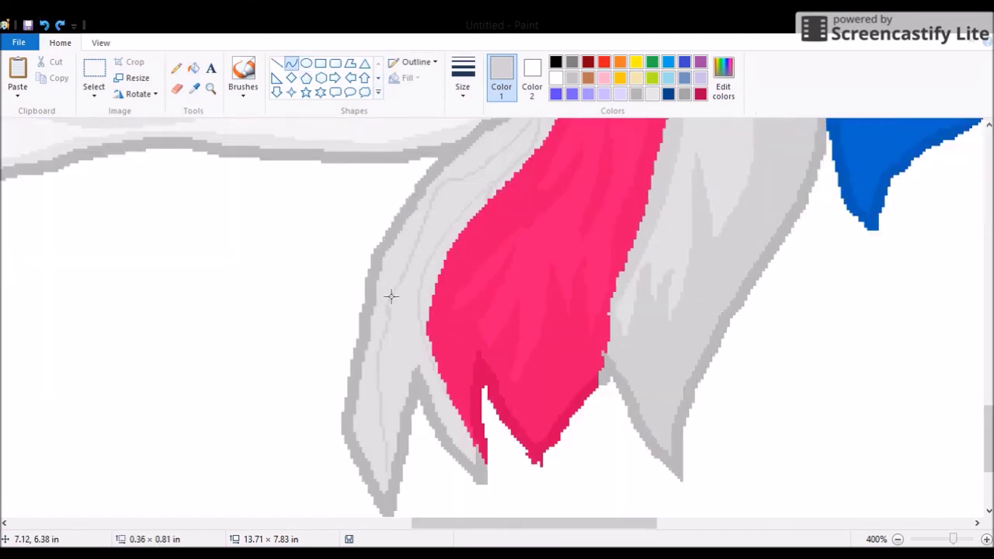
{"action": "mouse_move", "coordinate": [492, 184]}
{"action": "left_mouse_down"}
{"action": "mouse_move", "coordinate": [391, 324]}
{"action": "mouse_move", "coordinate": [382, 404]}
{"action": "left_mouse_up"}
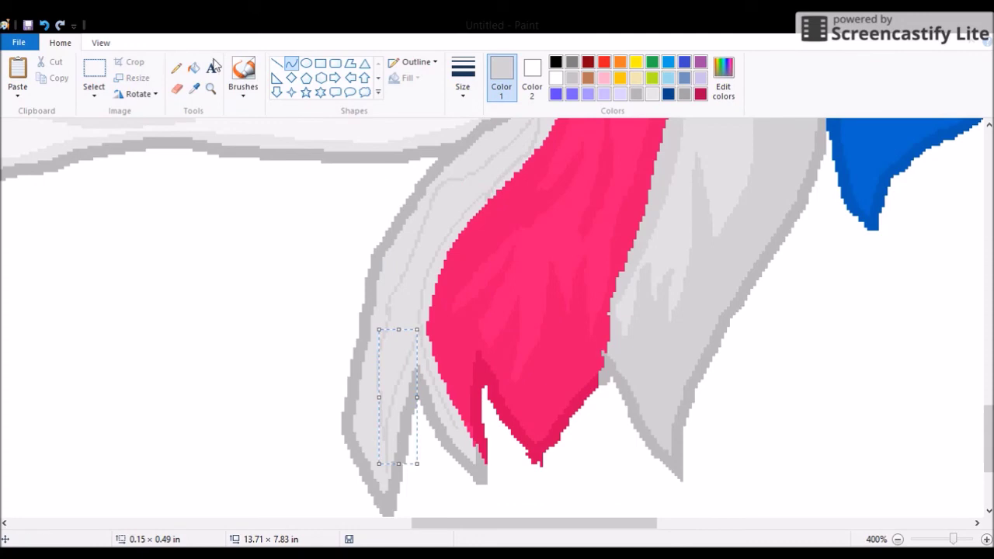
{"action": "scroll", "coordinate": [505, 244], "scroll_direction": "up", "scroll_amount": 1}
Step: Pencil fine grey hair streaks into the highlight of the narrow front tail strand
{"action": "left_click", "coordinate": [177, 68]}
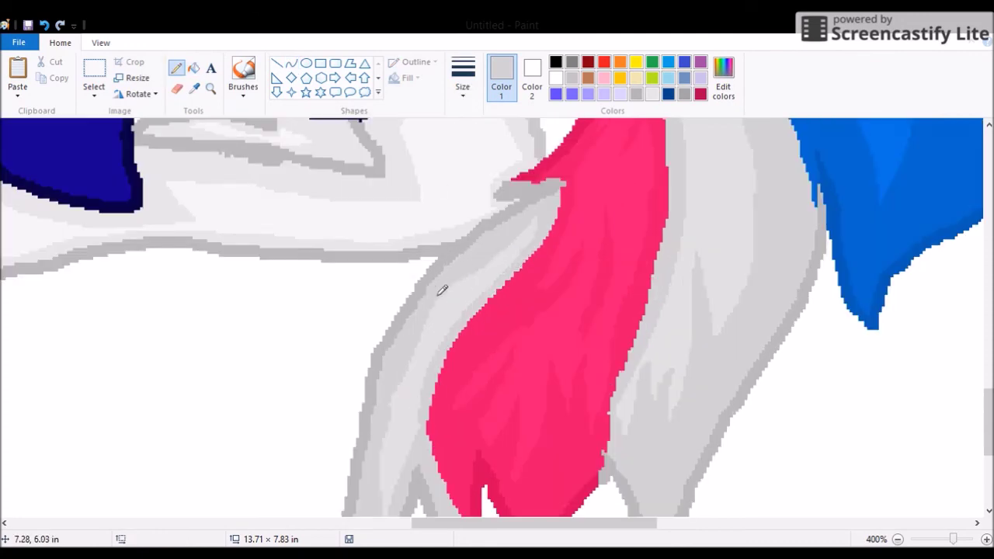
{"action": "scroll", "coordinate": [451, 279], "scroll_direction": "down", "scroll_amount": 1}
{"action": "scroll", "coordinate": [477, 279], "scroll_direction": "up", "scroll_amount": 1}
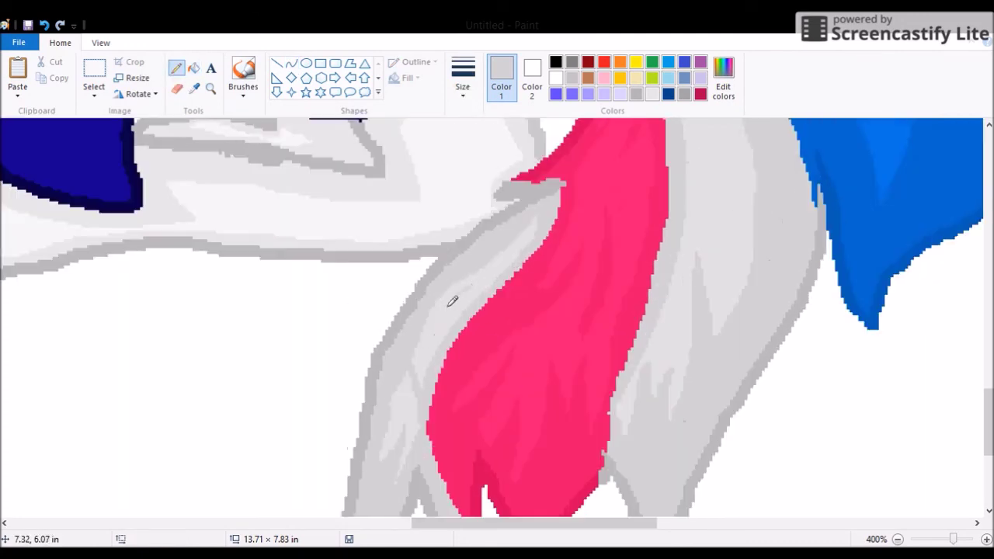
{"action": "scroll", "coordinate": [477, 291], "scroll_direction": "down", "scroll_amount": 3}
Step: Choose a very dark navy and outline shading with the Curve tool around the inside of the jacket's collar
{"action": "left_click", "coordinate": [211, 88]}
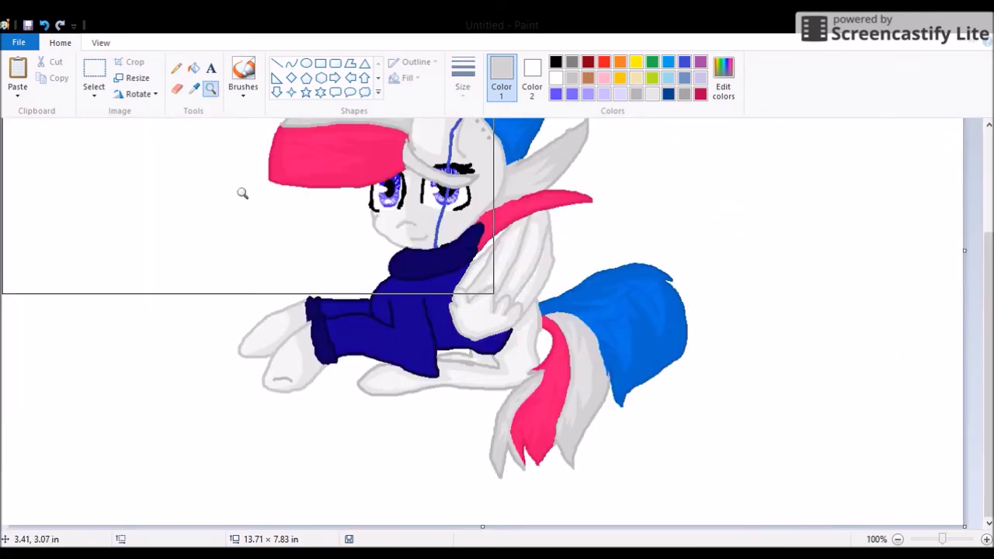
{"action": "left_click", "coordinate": [240, 191]}
{"action": "left_click", "coordinate": [194, 87]}
{"action": "left_click", "coordinate": [404, 170]}
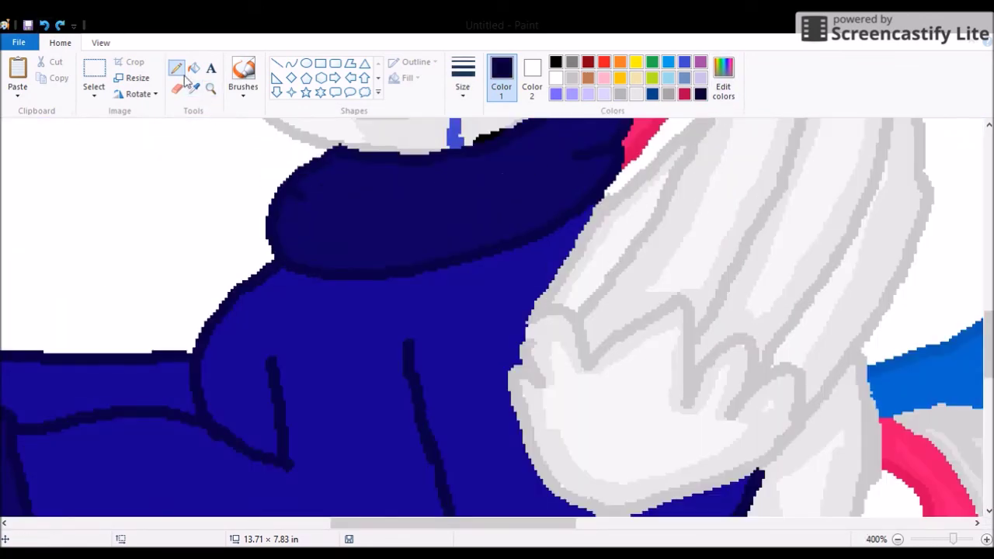
{"action": "left_click", "coordinate": [290, 62]}
{"action": "left_click_drag", "start_coordinate": [334, 174], "coordinate": [319, 188]}
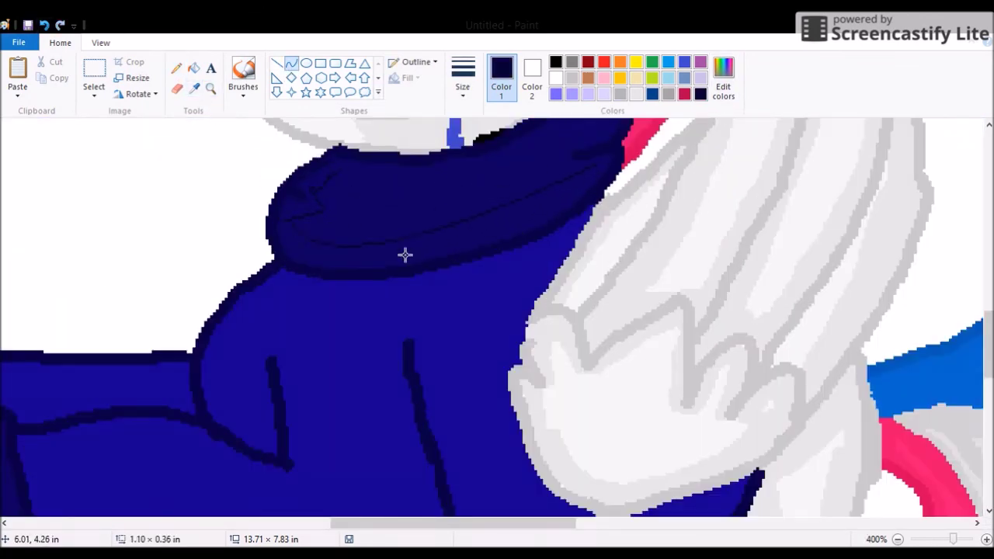
{"action": "scroll", "coordinate": [311, 261], "scroll_direction": "up", "scroll_amount": 3}
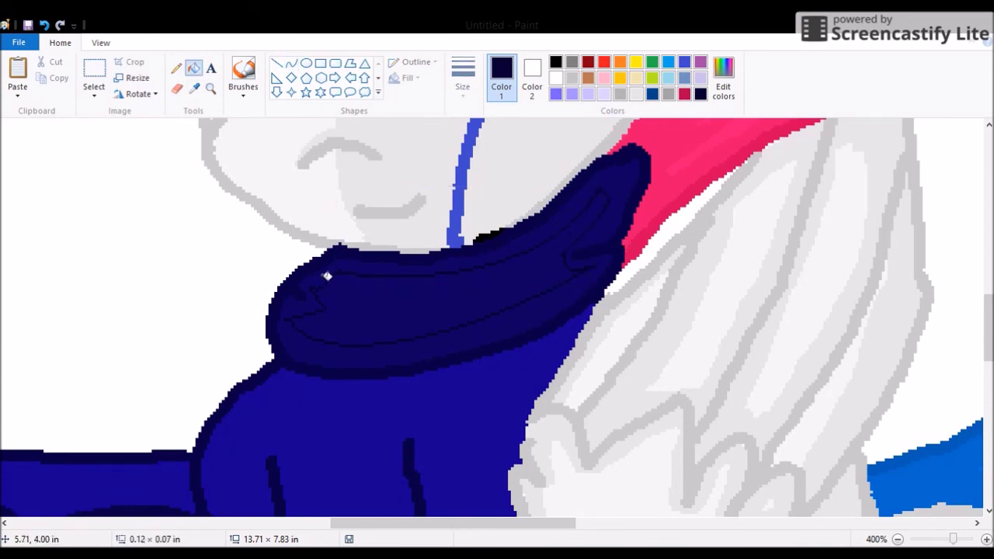
Step: Draw dark navy shadow outlines on the jacket beneath the collar, around the wing and at the rear hem
{"action": "scroll", "coordinate": [326, 273], "scroll_direction": "down", "scroll_amount": 3}
{"action": "mouse_move", "coordinate": [276, 279]}
{"action": "left_mouse_down"}
{"action": "mouse_move", "coordinate": [567, 226]}
{"action": "mouse_move", "coordinate": [551, 246]}
{"action": "left_mouse_up"}
{"action": "scroll", "coordinate": [516, 339], "scroll_direction": "down", "scroll_amount": 3}
{"action": "left_click_drag", "start_coordinate": [738, 400], "coordinate": [435, 365]}
{"action": "left_click", "coordinate": [177, 68]}
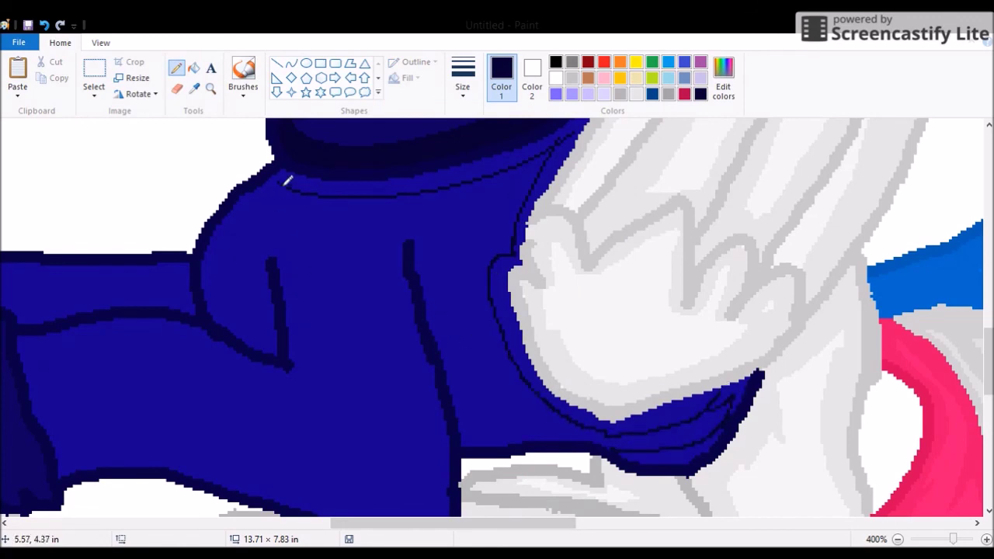
Step: Outline dark navy shadows along the jacket's chest edge and beside the short fold at the elbow
{"action": "left_click", "coordinate": [292, 63]}
{"action": "mouse_move", "coordinate": [276, 188]}
{"action": "left_mouse_down"}
{"action": "mouse_move", "coordinate": [231, 288]}
{"action": "mouse_move", "coordinate": [251, 326]}
{"action": "left_mouse_up"}
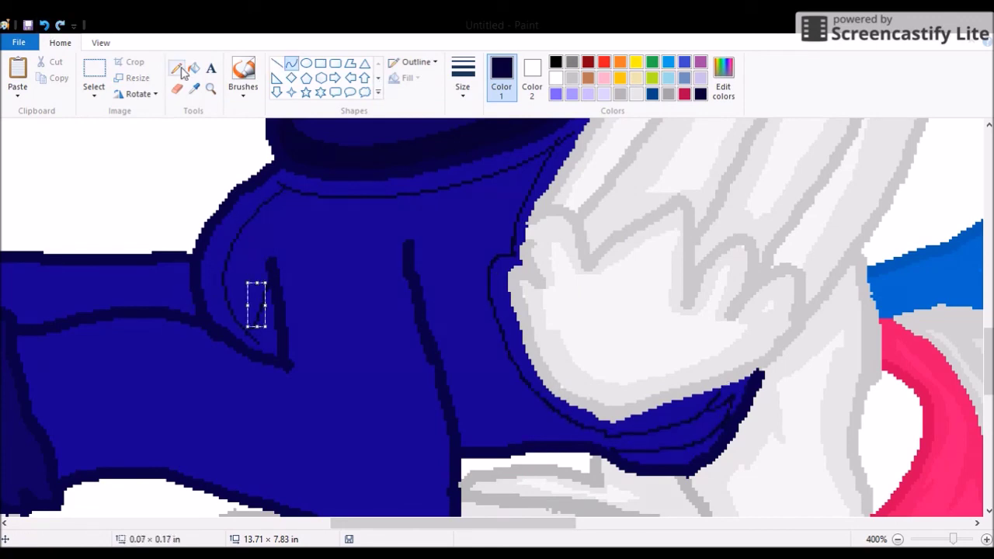
{"action": "left_click", "coordinate": [178, 68]}
{"action": "scroll", "coordinate": [666, 348], "scroll_direction": "down", "scroll_amount": 3}
Step: Outline shadows beside the long jacket fold and along the near sleeve and lower hem, and fill them dark navy
{"action": "mouse_move", "coordinate": [416, 150]}
{"action": "left_mouse_down"}
{"action": "mouse_move", "coordinate": [458, 264]}
{"action": "mouse_move", "coordinate": [592, 333]}
{"action": "left_mouse_up"}
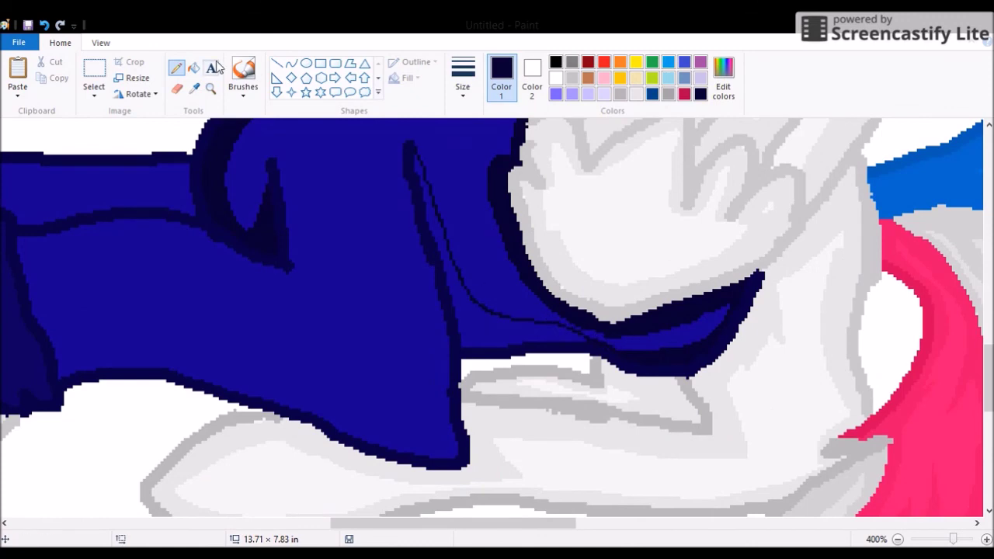
{"action": "left_click", "coordinate": [292, 63]}
{"action": "scroll", "coordinate": [461, 296], "scroll_direction": "left", "scroll_amount": 5}
{"action": "mouse_move", "coordinate": [301, 247]}
{"action": "left_mouse_down"}
{"action": "mouse_move", "coordinate": [344, 355]}
{"action": "mouse_move", "coordinate": [698, 439]}
{"action": "left_mouse_up"}
{"action": "left_click_drag", "start_coordinate": [670, 160], "coordinate": [610, 393]}
{"action": "left_click_drag", "start_coordinate": [346, 267], "coordinate": [555, 268]}
{"action": "left_click", "coordinate": [193, 68]}
{"action": "left_click", "coordinate": [427, 283]}
{"action": "left_click", "coordinate": [650, 402]}
{"action": "scroll", "coordinate": [558, 365], "scroll_direction": "up", "scroll_amount": 3}
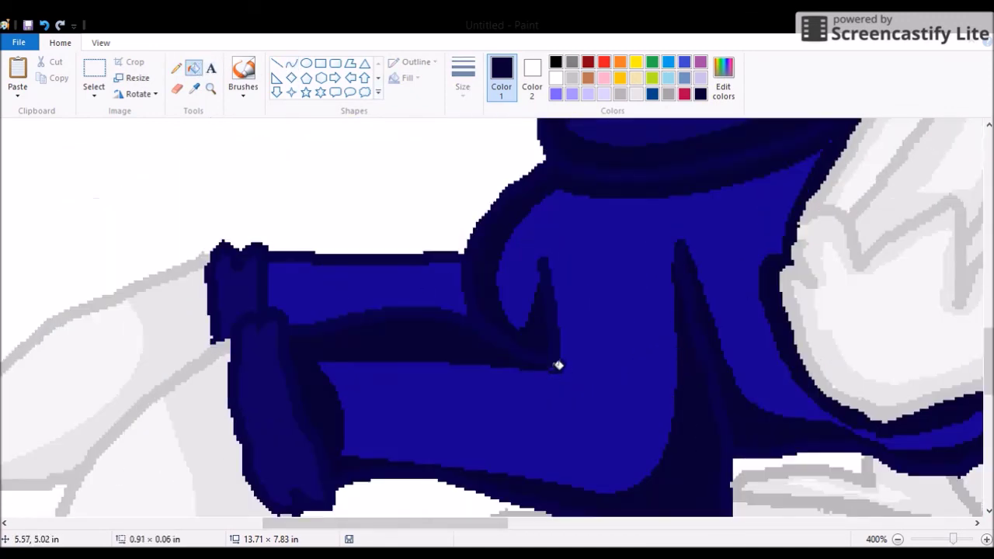
Step: Pencil a shadow around the elbow crease, outline an inner highlight on the far sleeve, and fill the surrounding shading dark navy
{"action": "left_click", "coordinate": [178, 69]}
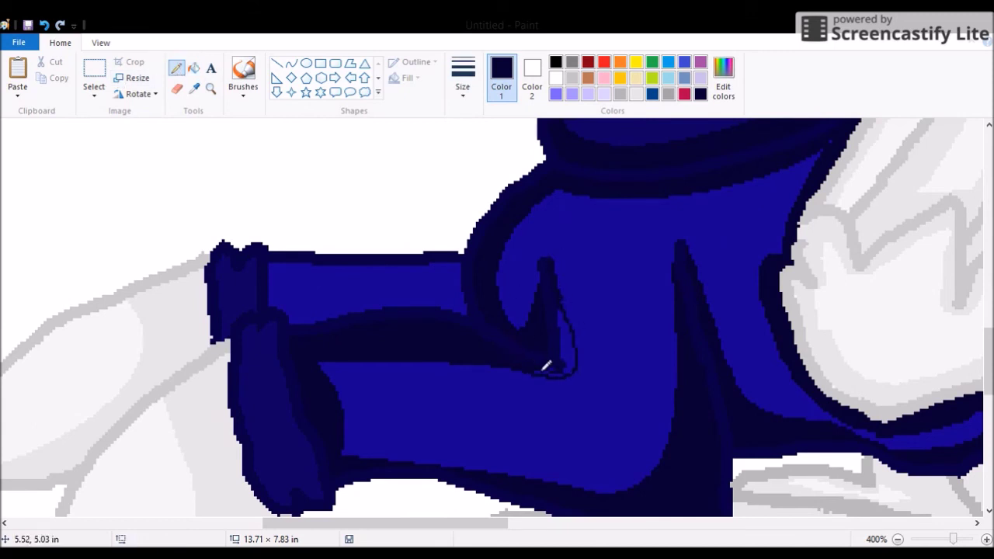
{"action": "left_click", "coordinate": [194, 68]}
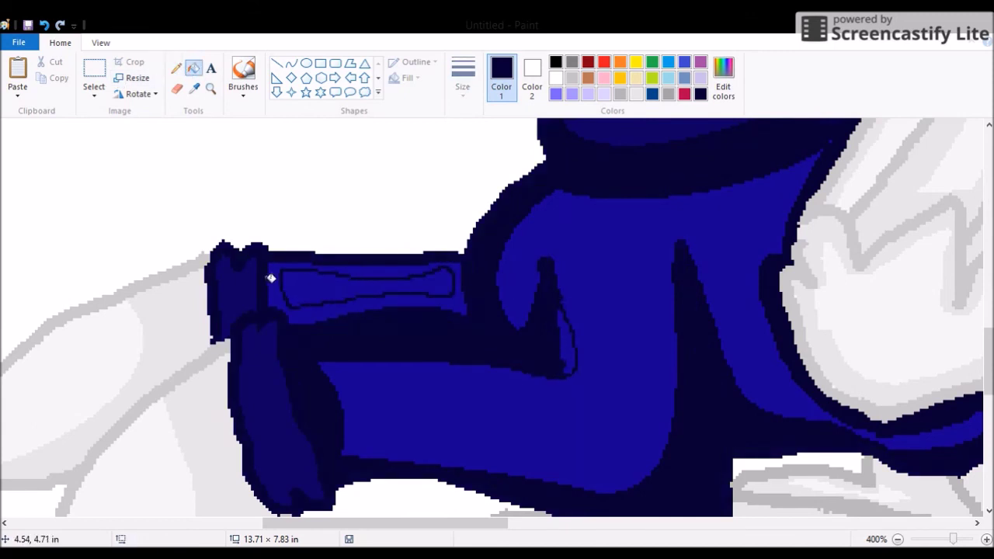
{"action": "left_click", "coordinate": [467, 311]}
{"action": "scroll", "coordinate": [544, 365], "scroll_direction": "down", "scroll_amount": 3}
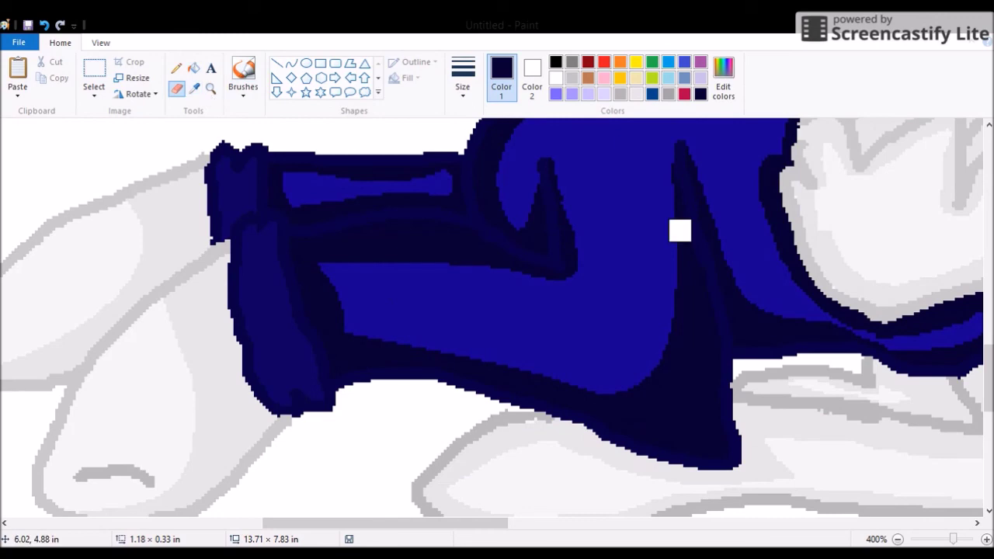
Step: Recolour the filled shading on the jacket's body and sleeves with a lighter navy so the outlines stand out
{"action": "left_click", "coordinate": [194, 87]}
{"action": "left_click", "coordinate": [368, 238]}
{"action": "left_click", "coordinate": [369, 225]}
{"action": "left_click", "coordinate": [368, 187]}
{"action": "scroll", "coordinate": [262, 165], "scroll_direction": "up", "scroll_amount": 9}
Step: Sample a collar navy, brush it over the lower collar shadow, and start pencilling the sleeve cuff's shading
{"action": "left_click", "coordinate": [194, 88]}
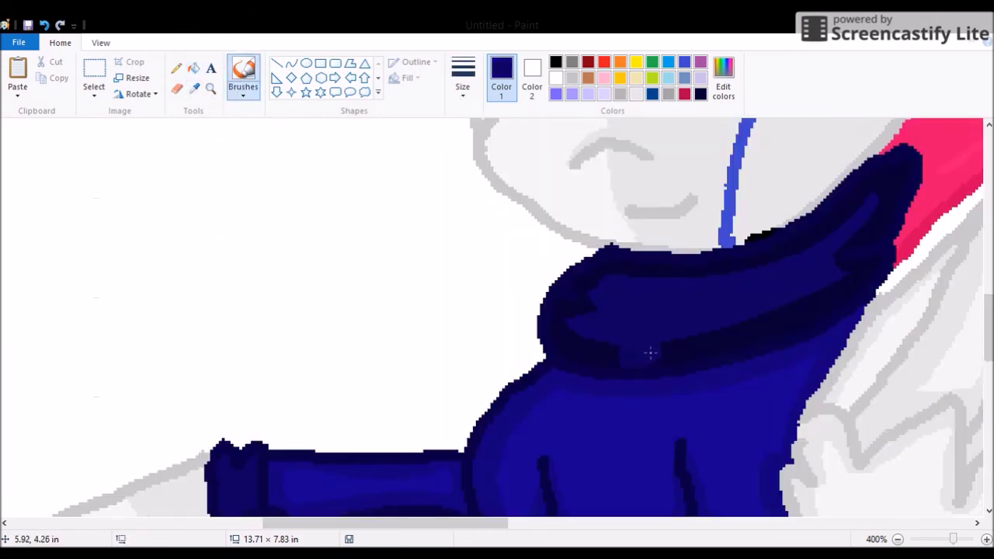
{"action": "left_click", "coordinate": [642, 339]}
{"action": "scroll", "coordinate": [642, 339], "scroll_direction": "down", "scroll_amount": 9}
{"action": "left_click", "coordinate": [176, 68]}
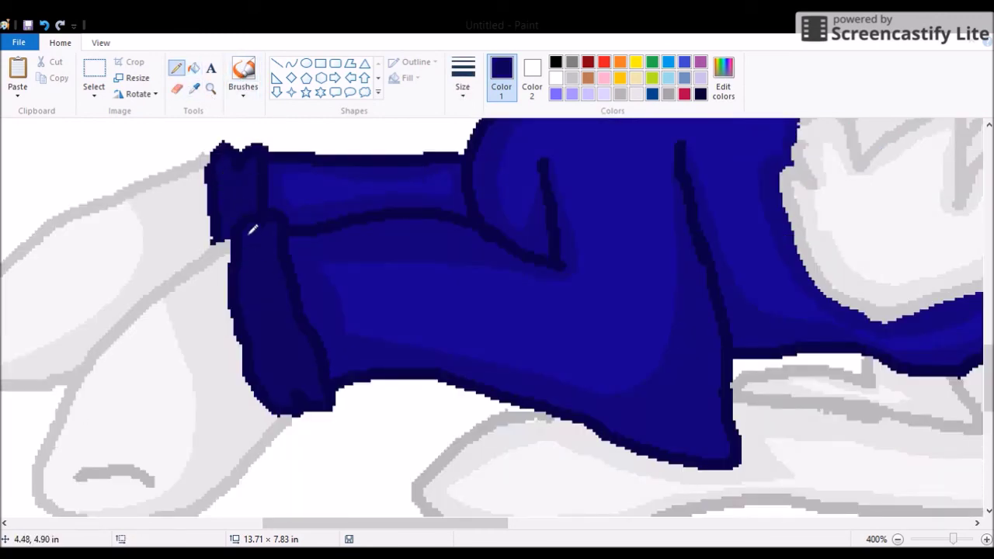